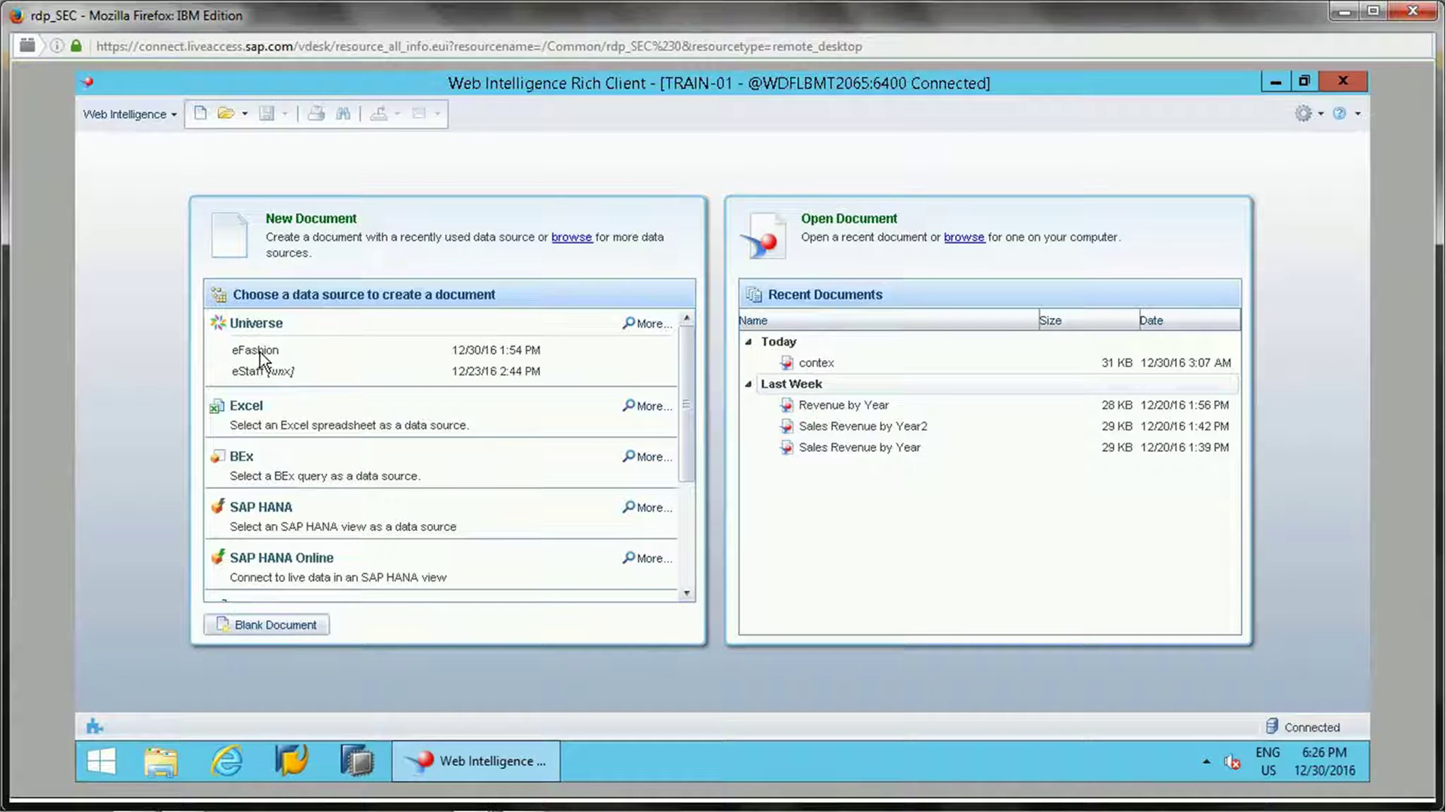
Create a new document on the eFashion universe from the start page
{"action": "left_click", "coordinate": [256, 352]}
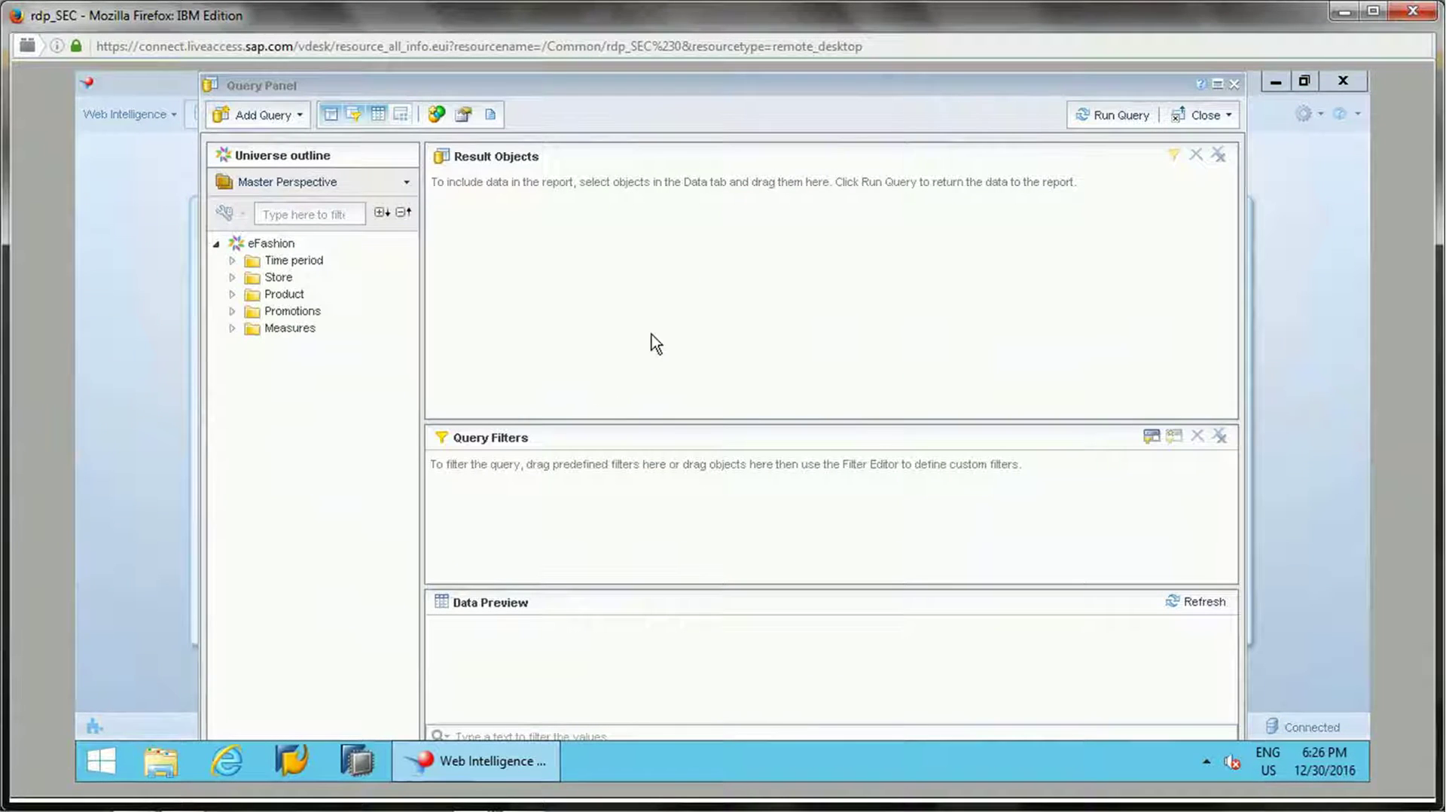
Query product Lines filtered to Color equal to Anise, chosen from the list, and run it
{"action": "left_click", "coordinate": [233, 294]}
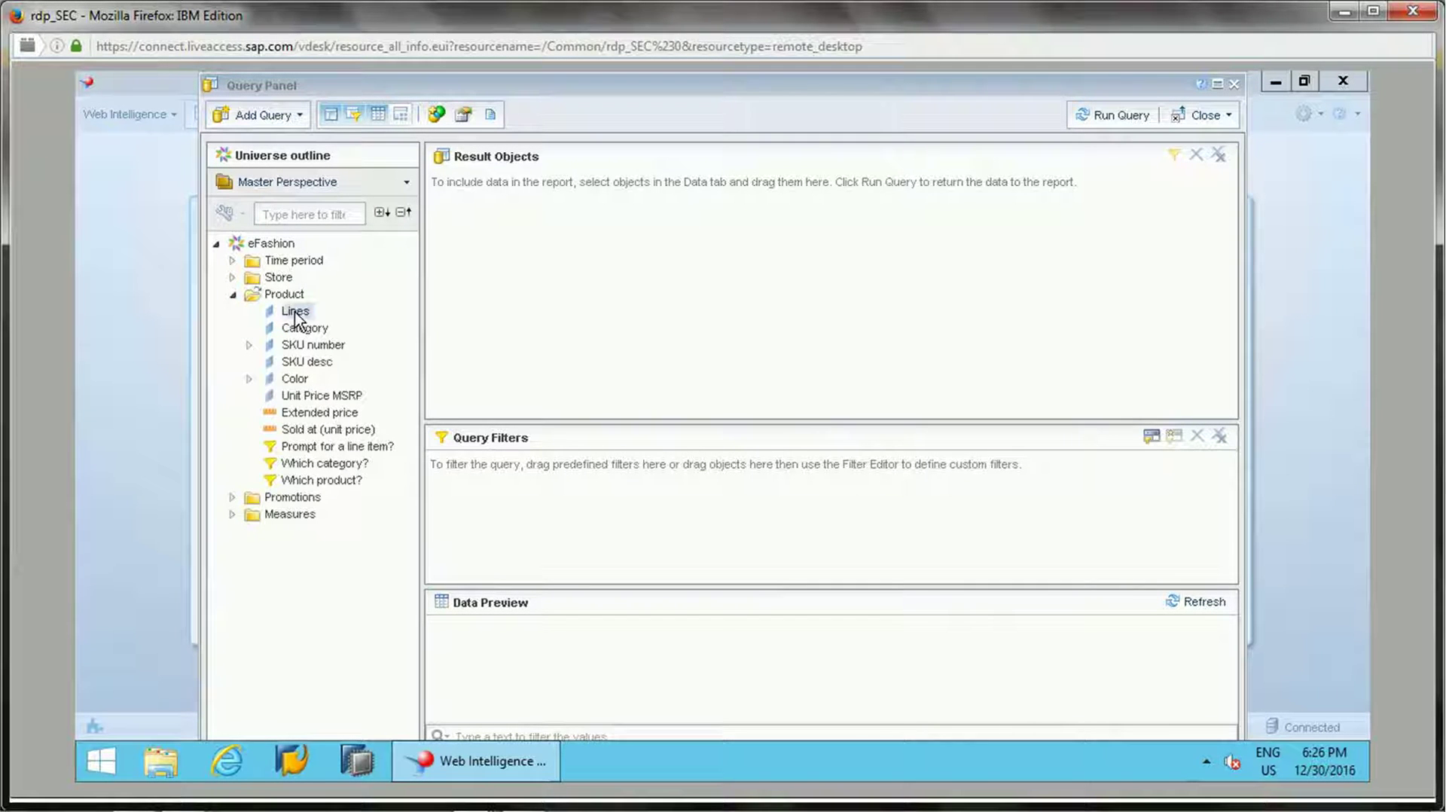
{"action": "left_click_drag", "start_coordinate": [295, 317], "coordinate": [555, 335]}
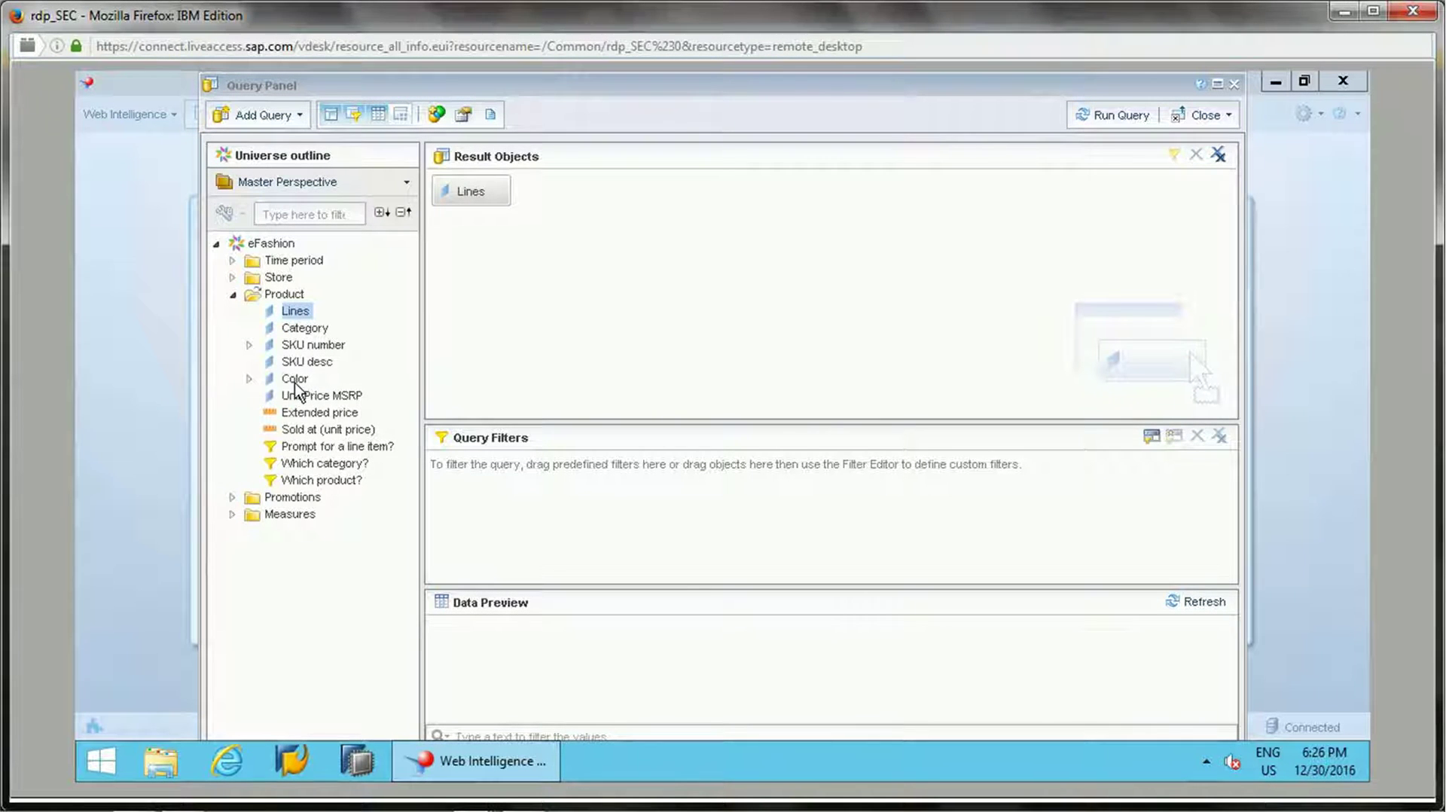
{"action": "left_click_drag", "start_coordinate": [295, 379], "coordinate": [599, 523]}
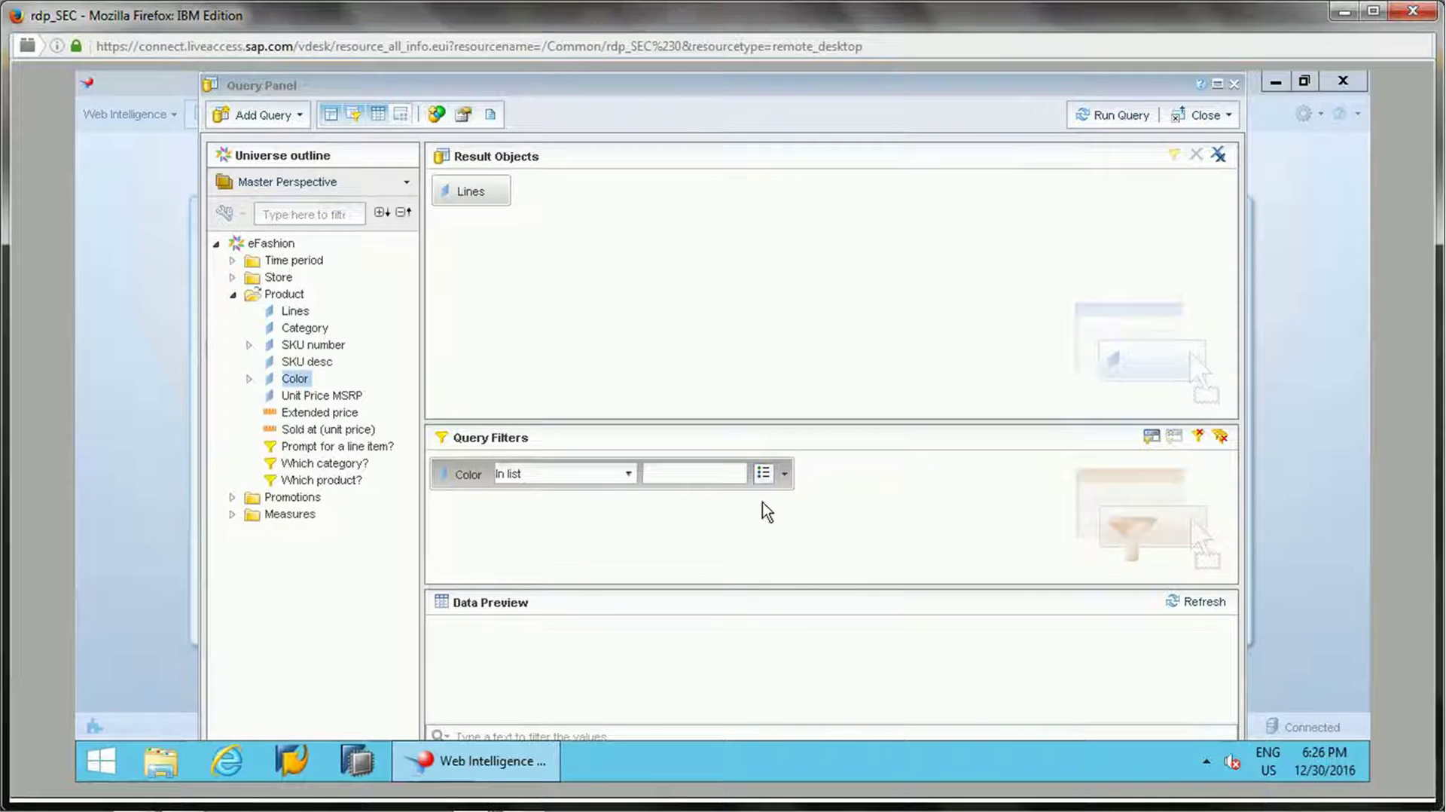
{"action": "left_click", "coordinate": [628, 474]}
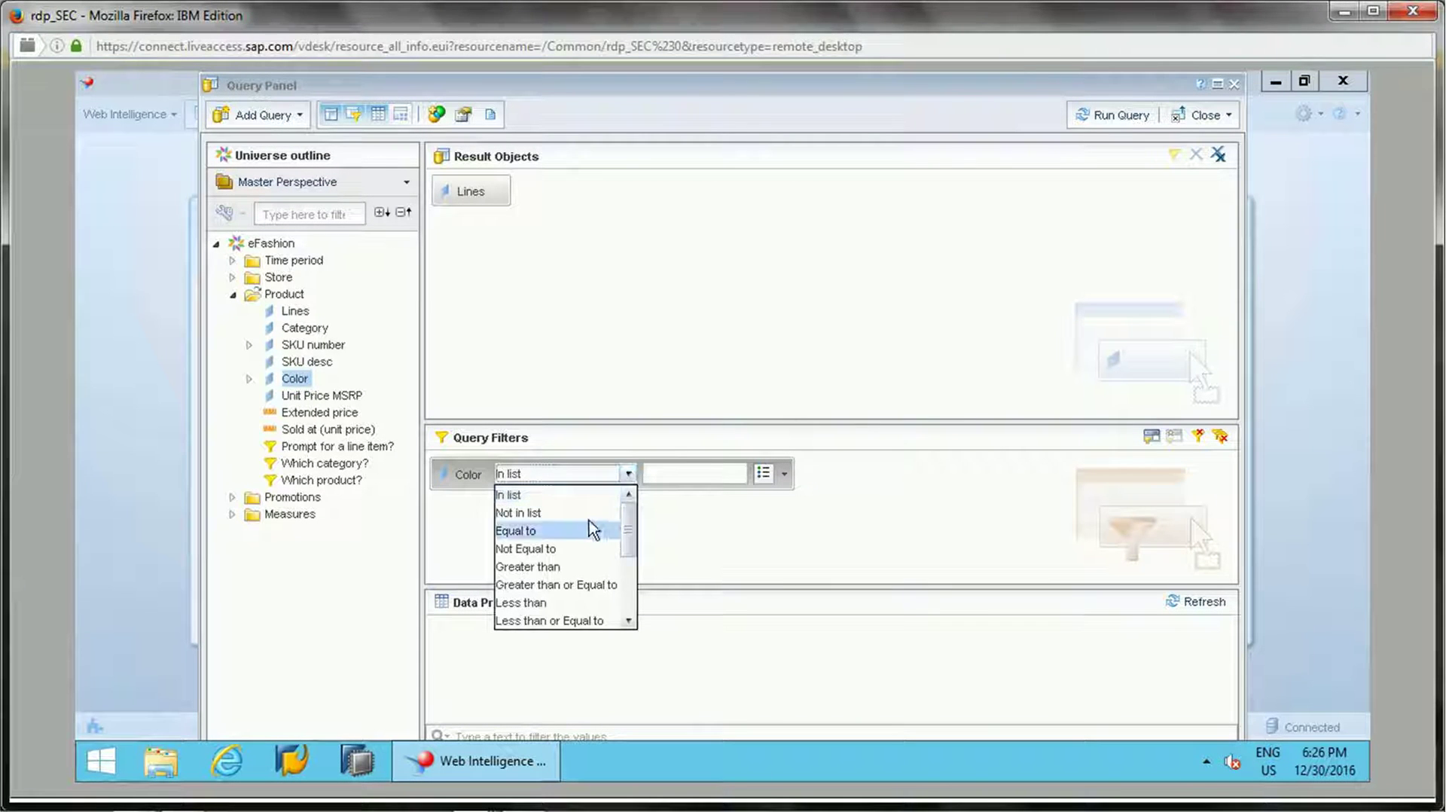
{"action": "left_click", "coordinate": [550, 531]}
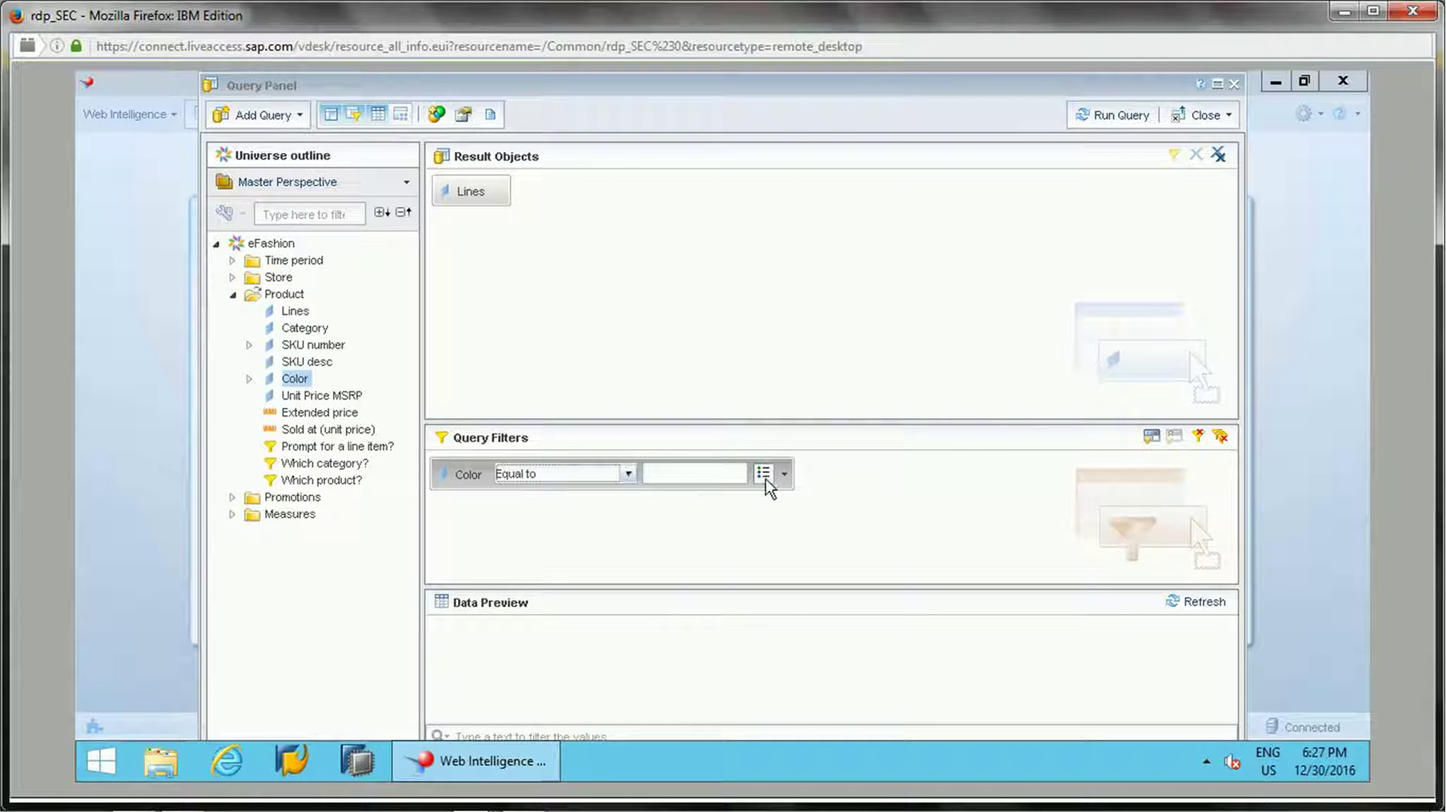
{"action": "left_click", "coordinate": [785, 475]}
{"action": "left_click", "coordinate": [833, 536]}
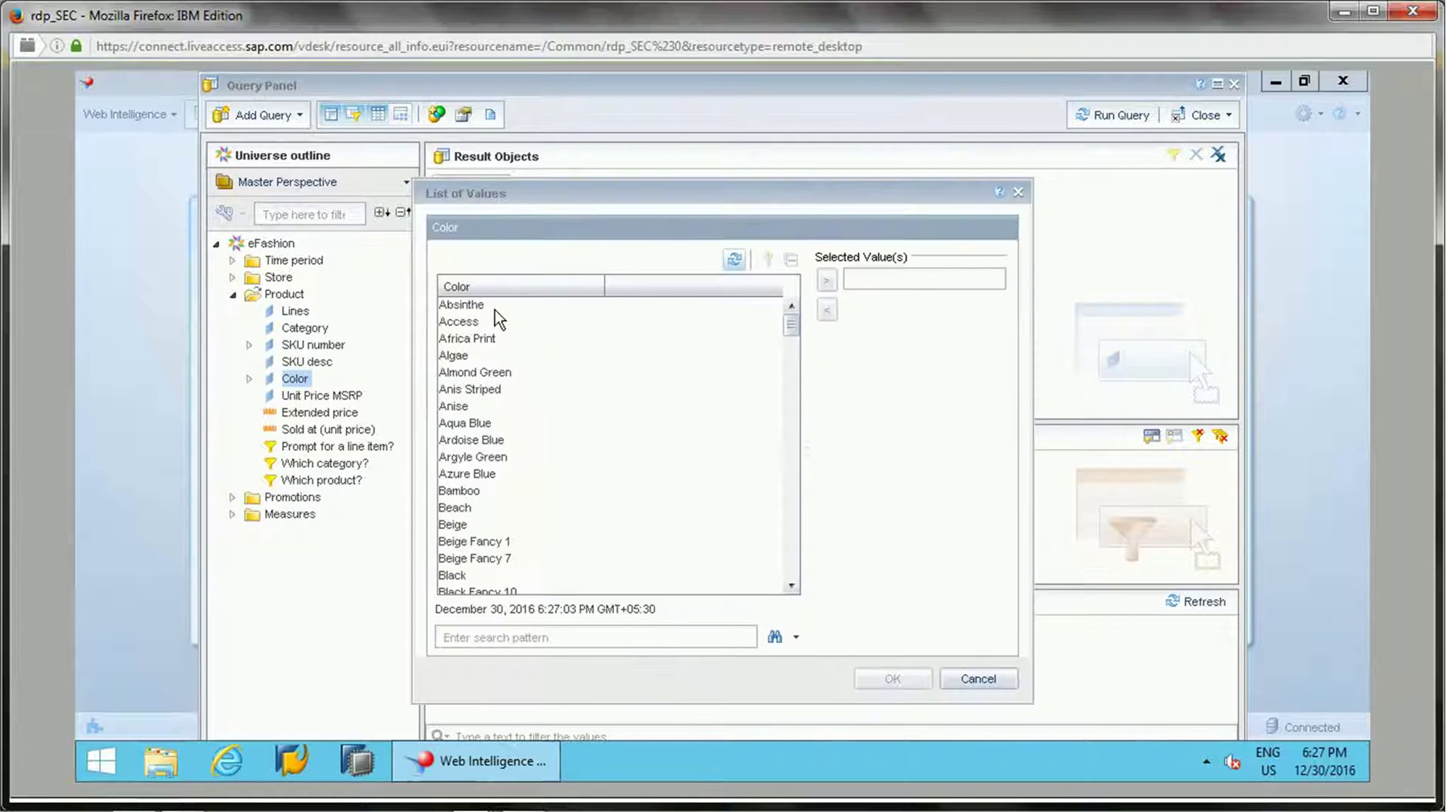
{"action": "left_click", "coordinate": [461, 406]}
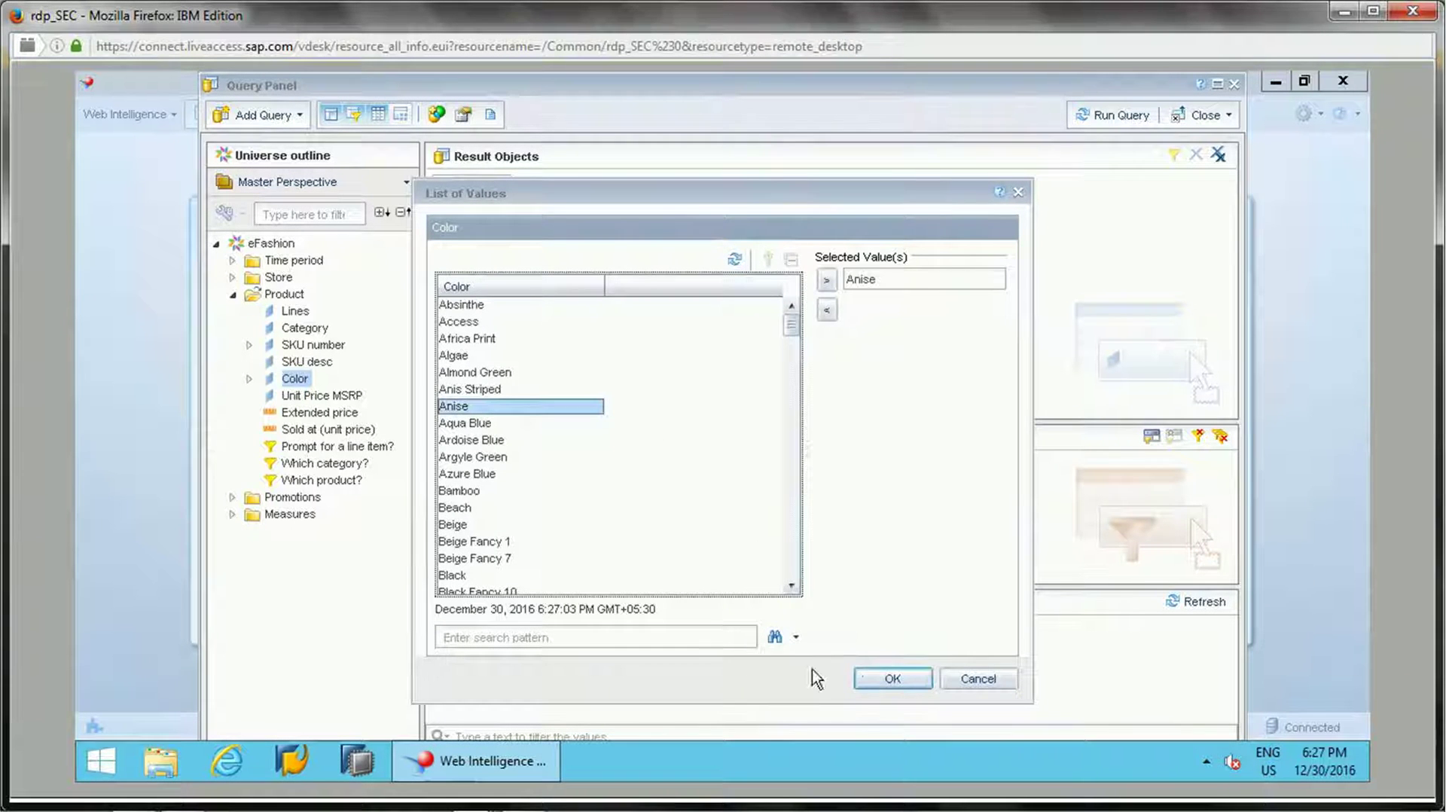
{"action": "left_click", "coordinate": [892, 678]}
{"action": "left_click", "coordinate": [1114, 114]}
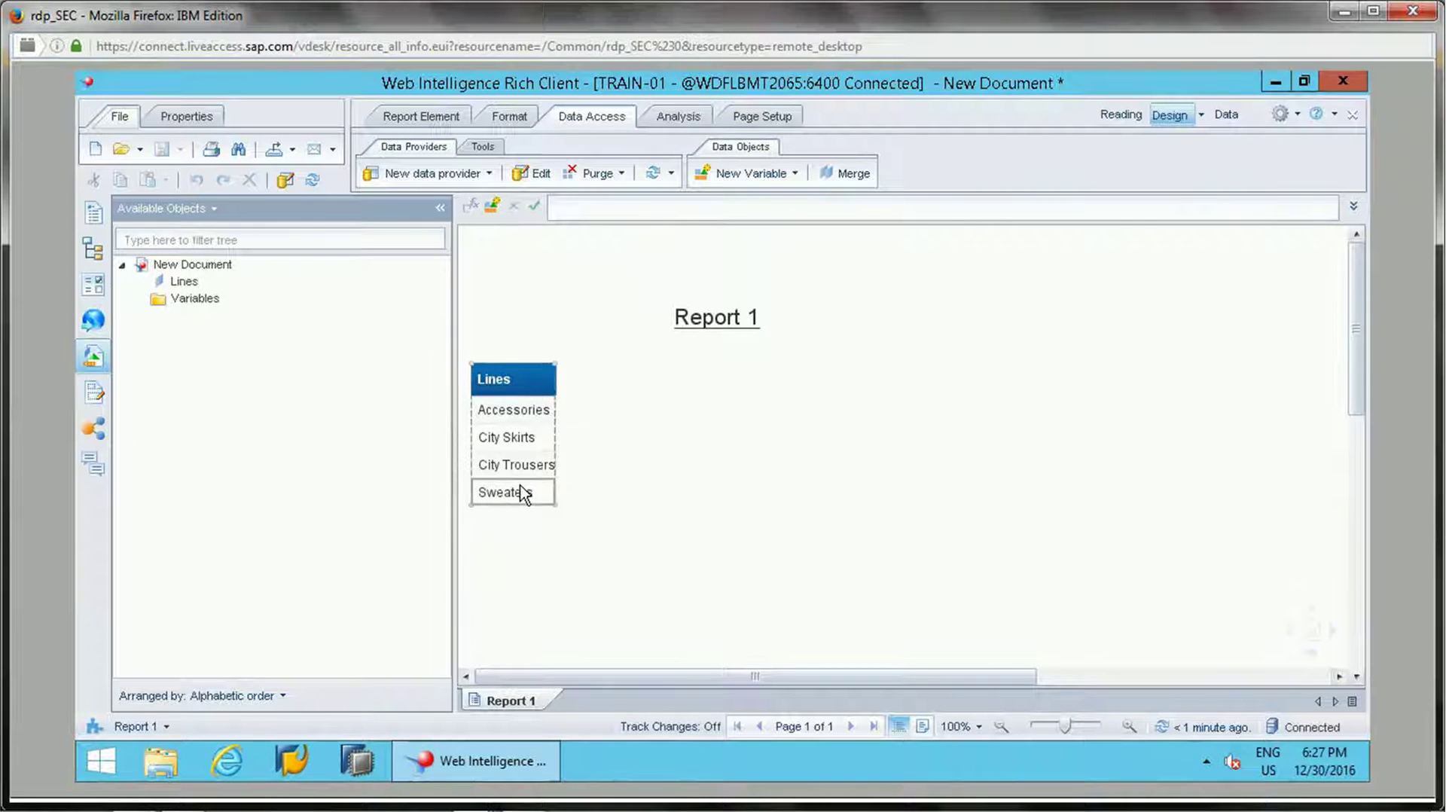
Reopen the four-line Lines report's query for editing
{"action": "left_click", "coordinate": [537, 177]}
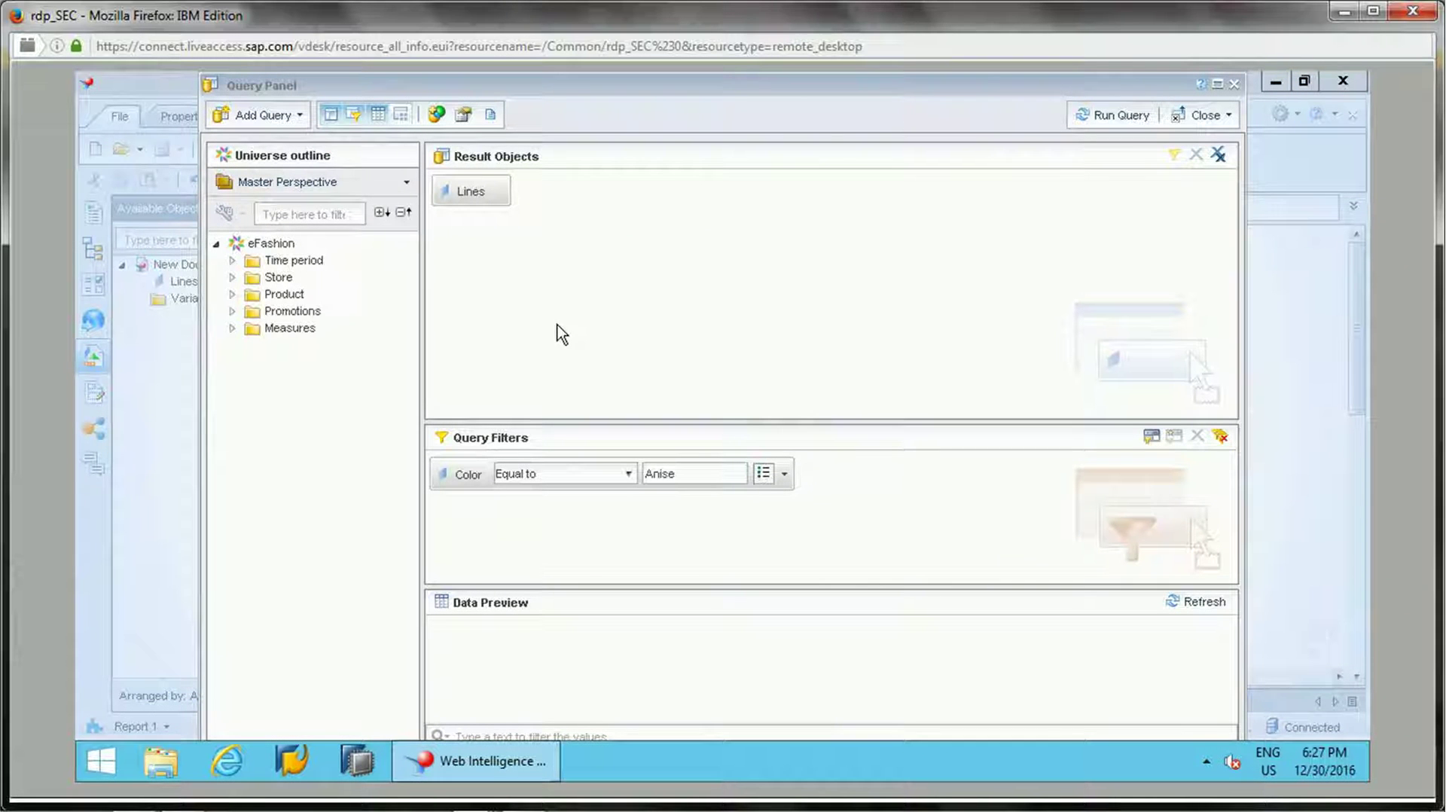
Add a second combined query and cycle the operator through minus and intersection back to union
{"action": "left_click", "coordinate": [438, 115]}
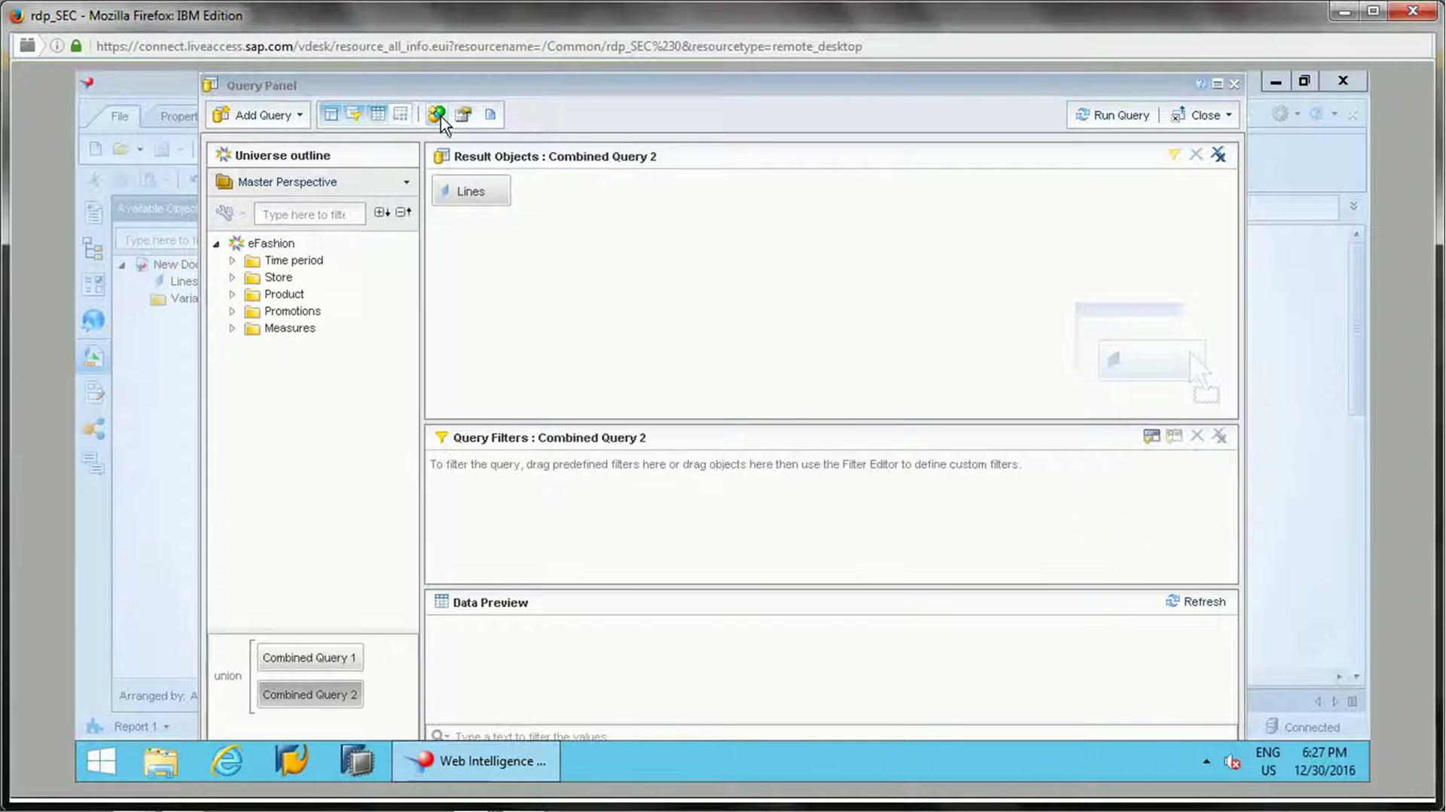
{"action": "left_click", "coordinate": [229, 676]}
{"action": "left_click", "coordinate": [229, 677]}
{"action": "left_click", "coordinate": [235, 682]}
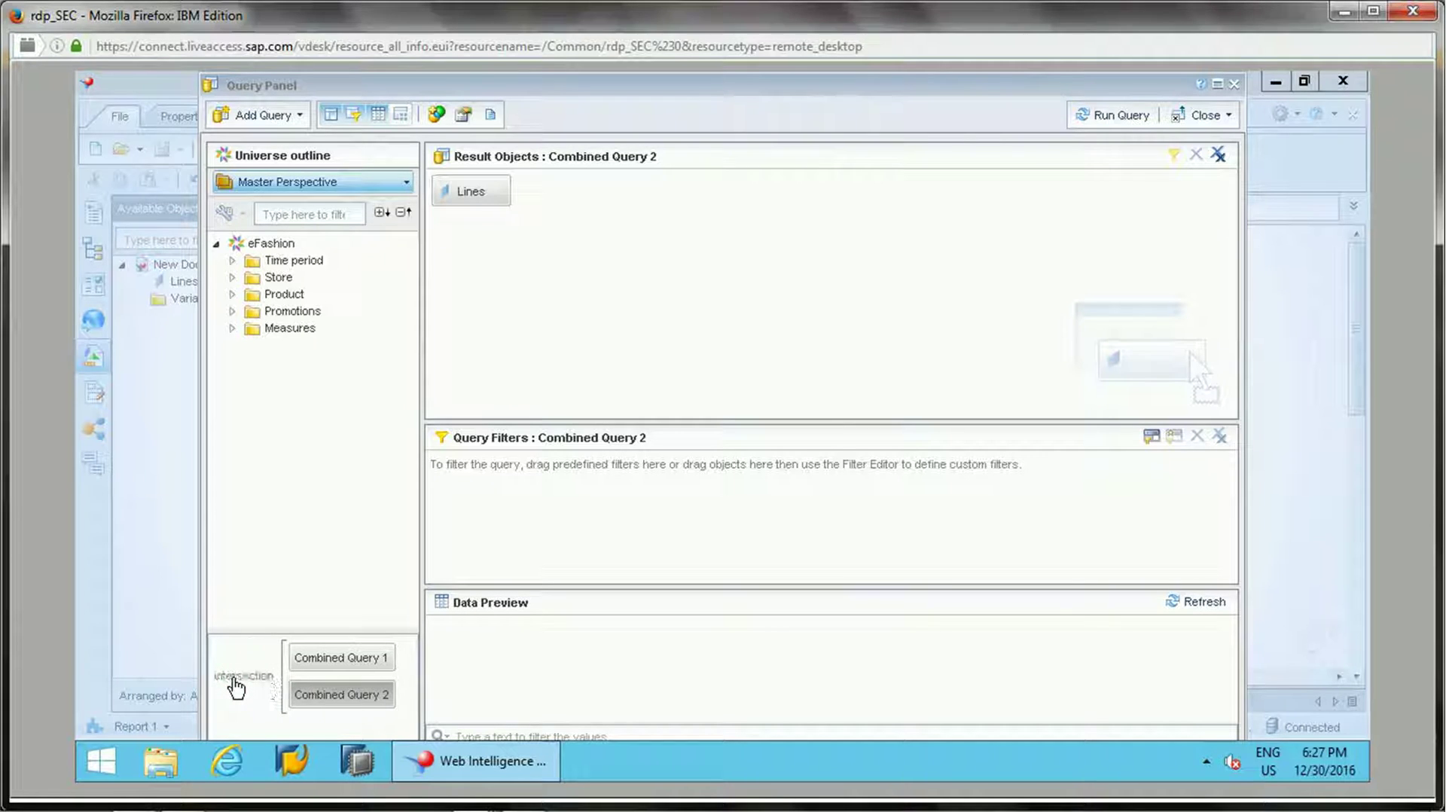
{"action": "left_click", "coordinate": [236, 683]}
{"action": "left_click", "coordinate": [233, 680]}
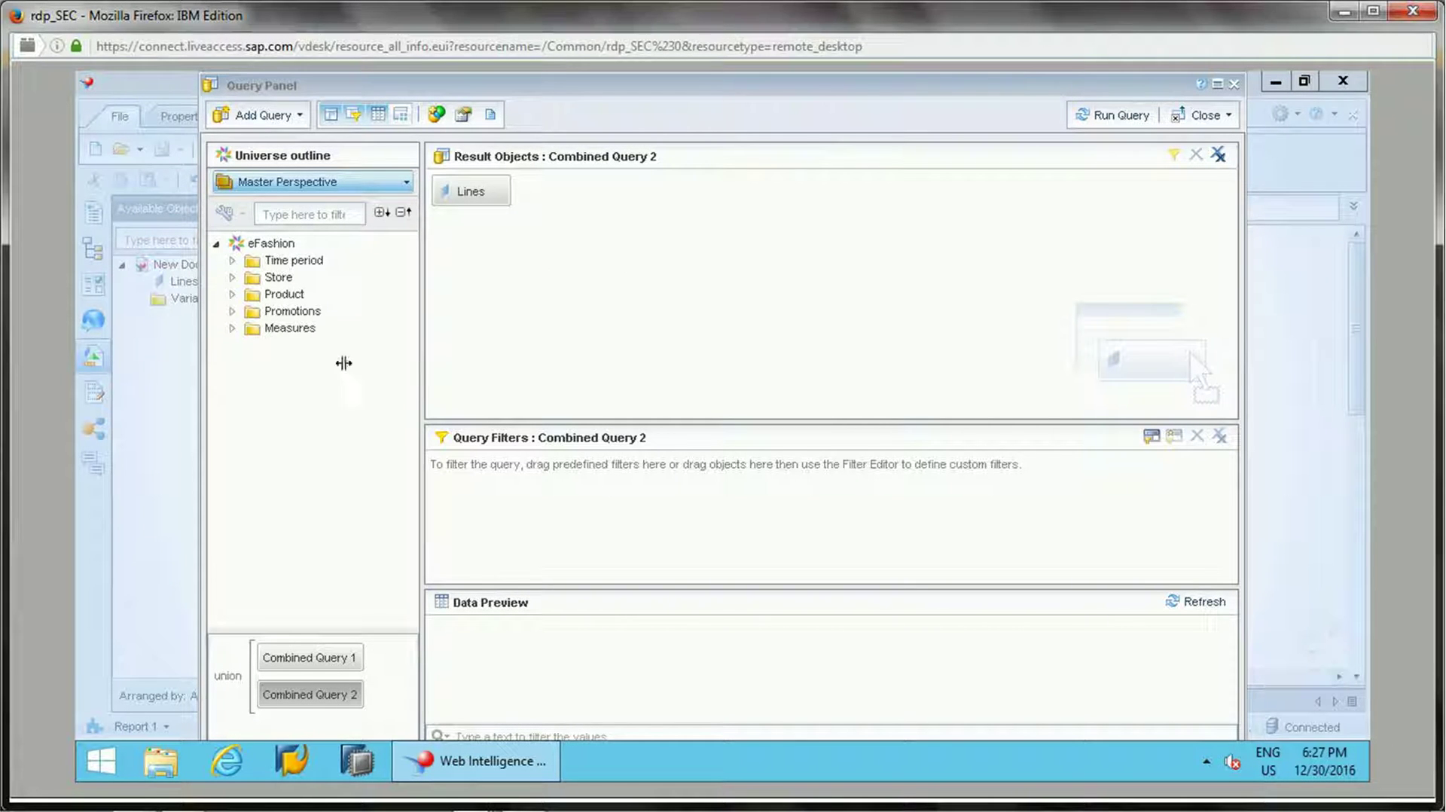
Compare the Anise filter of Combined Query 1 with Combined Query 2's empty filters, ending on Combined Query 2
{"action": "left_click", "coordinate": [320, 661]}
{"action": "left_click", "coordinate": [328, 699]}
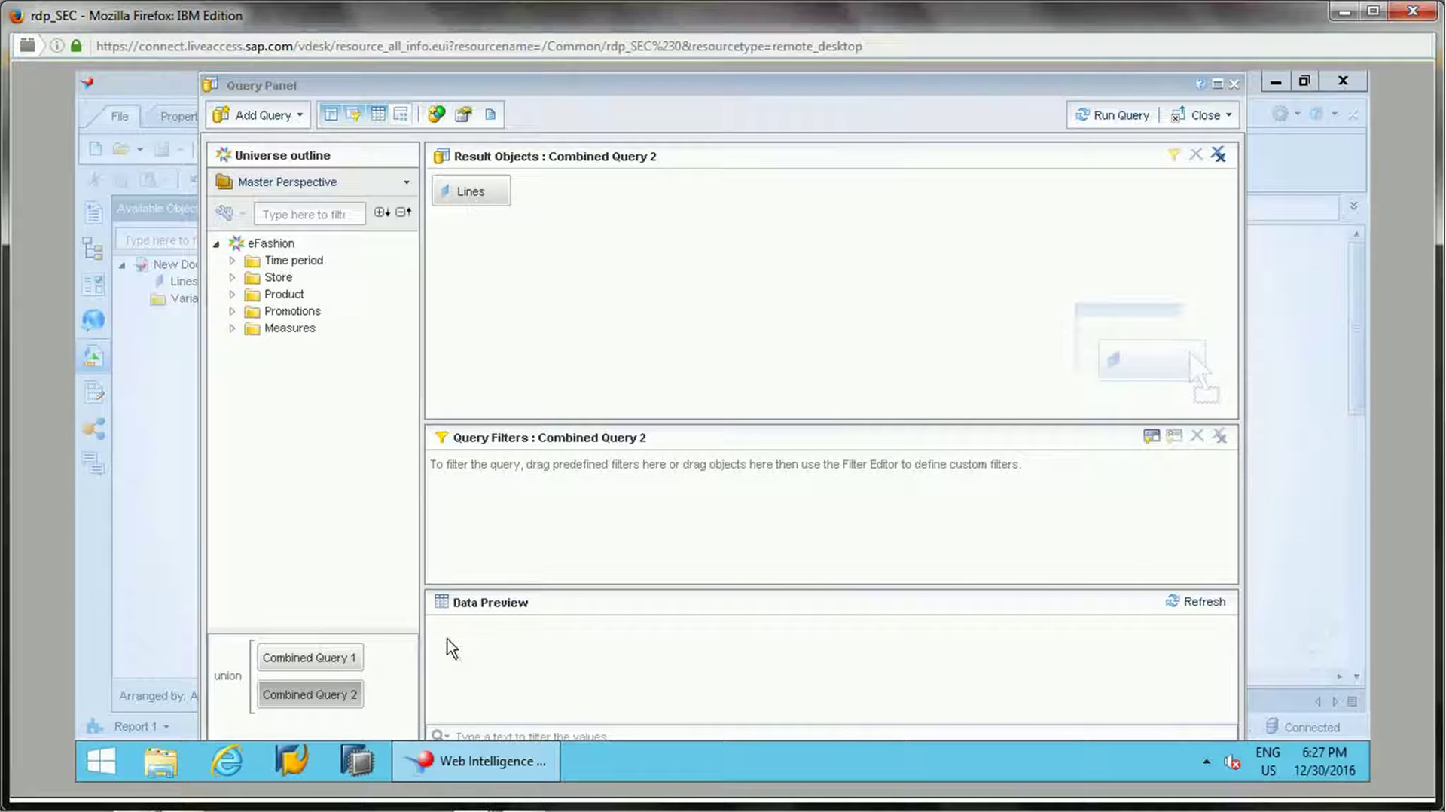
{"action": "left_click", "coordinate": [340, 657]}
{"action": "left_click", "coordinate": [328, 699]}
{"action": "left_click", "coordinate": [337, 663]}
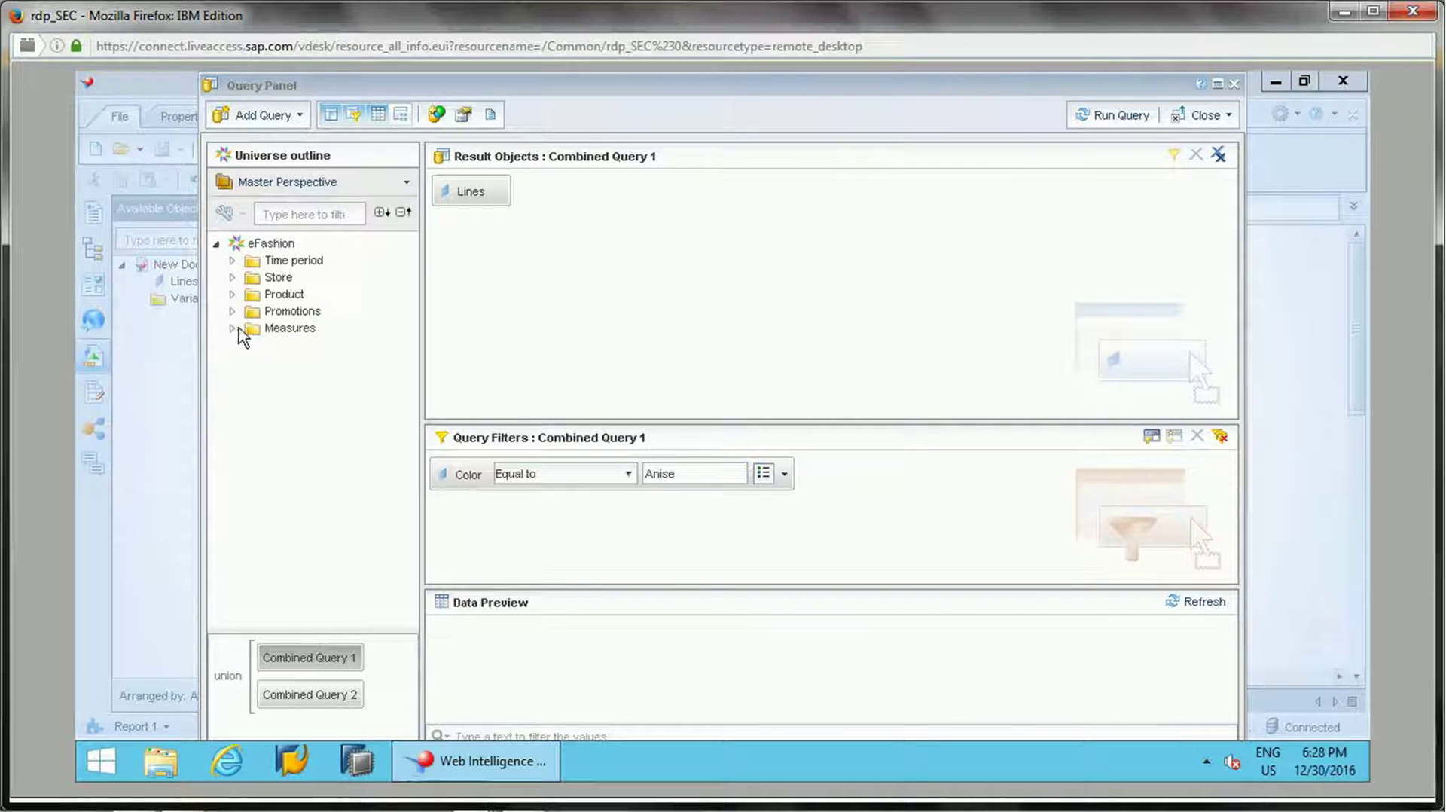
{"action": "left_click", "coordinate": [310, 694]}
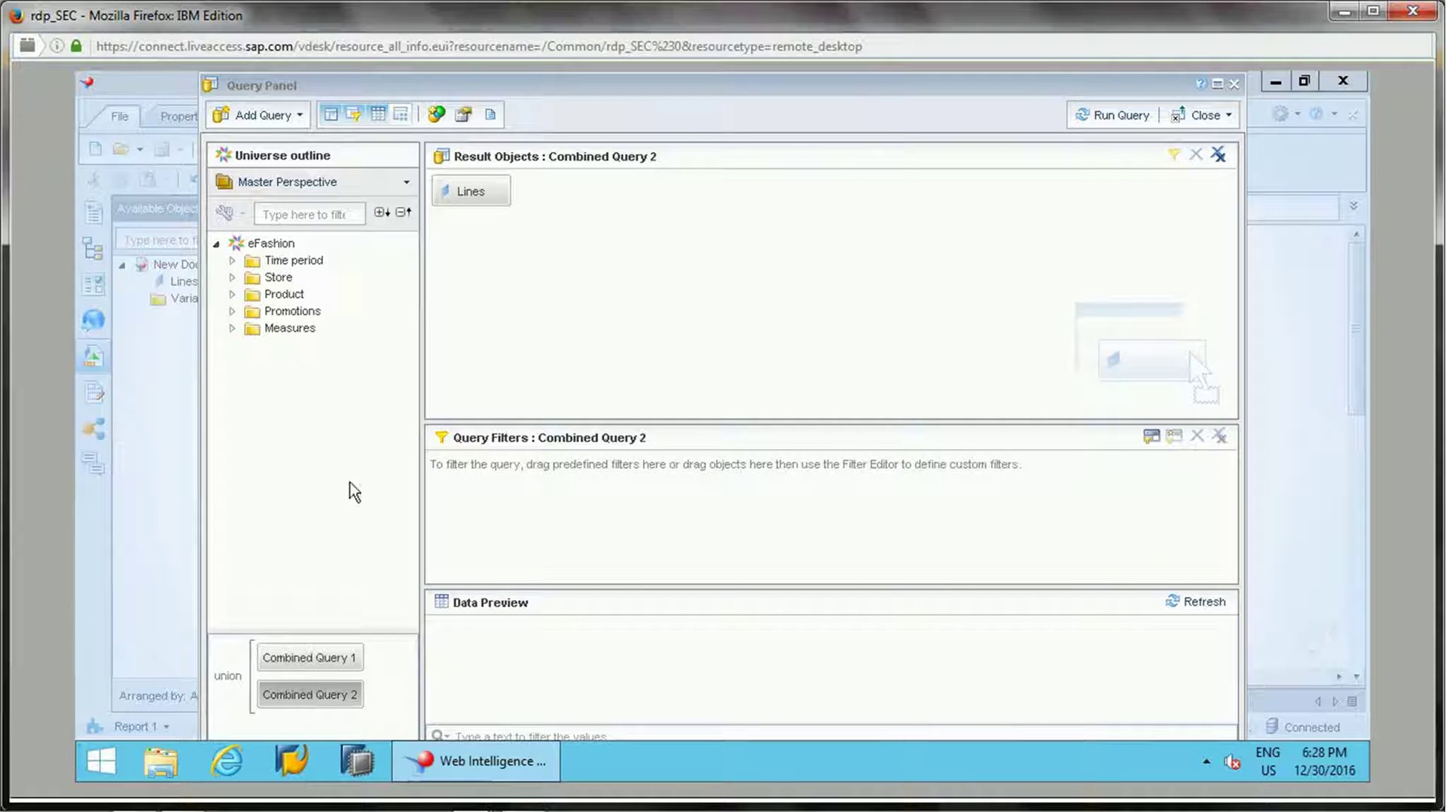
Filter Combined Query 2 on Color equal to Coffee, picked from the value list
{"action": "left_click", "coordinate": [233, 294]}
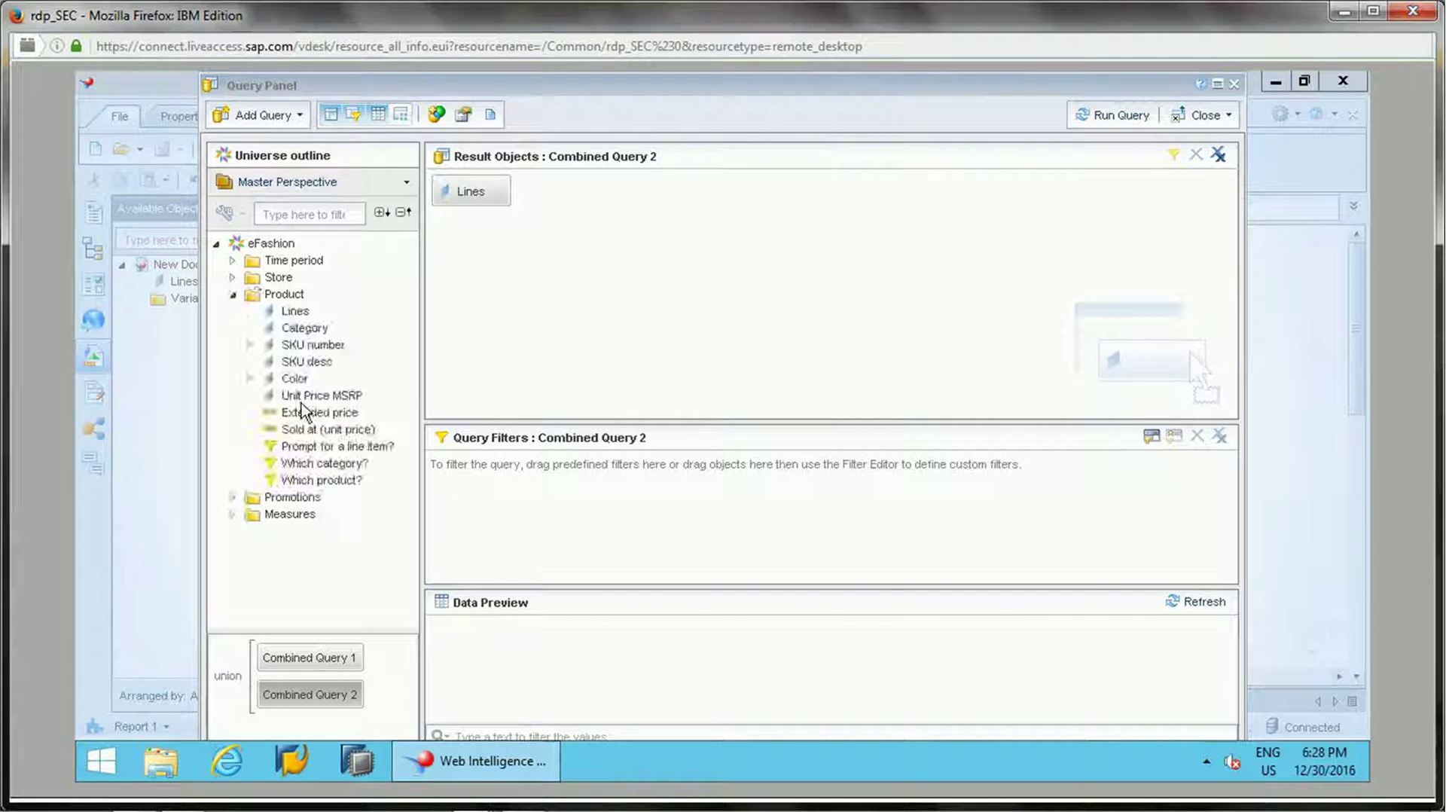
{"action": "left_click_drag", "start_coordinate": [296, 378], "coordinate": [536, 510]}
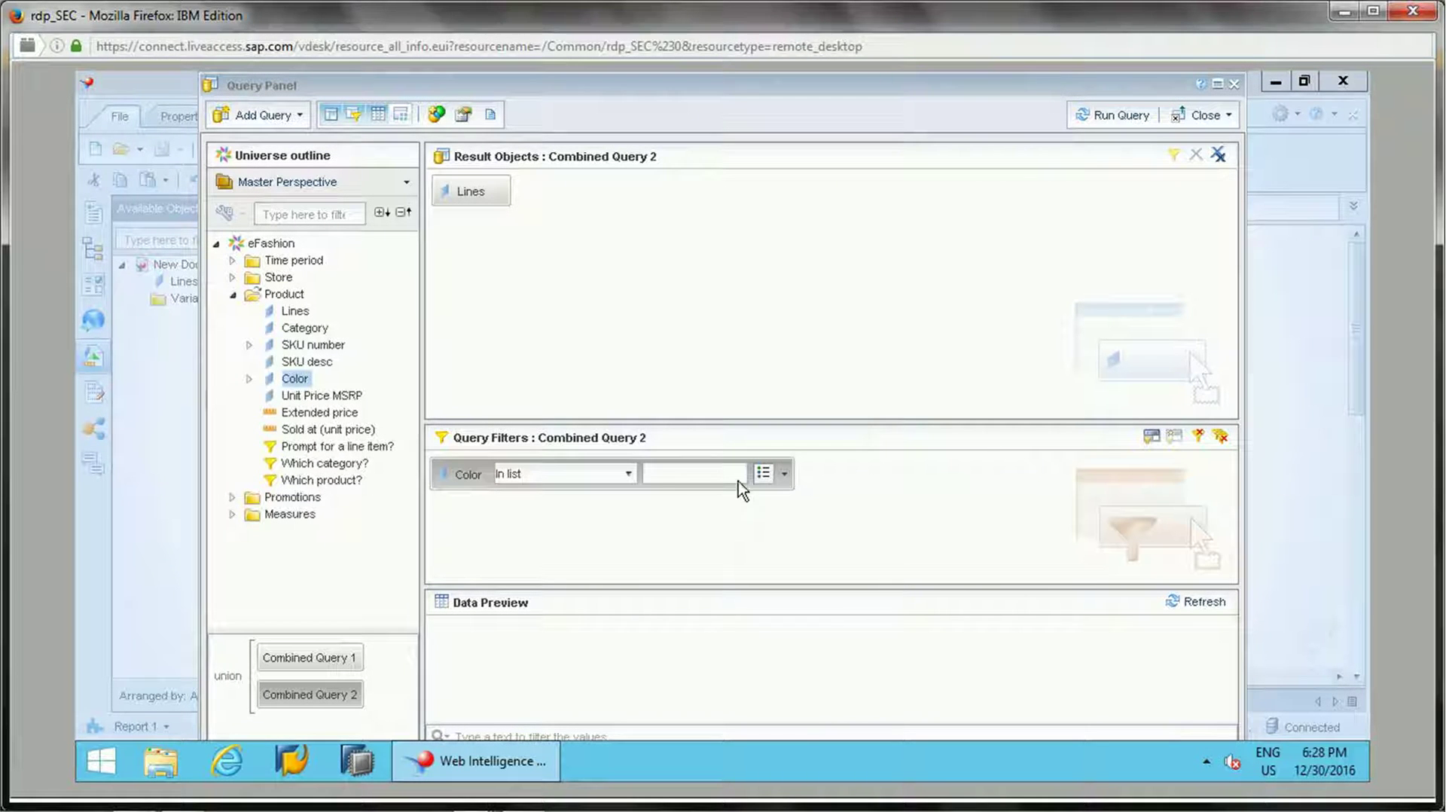
{"action": "left_click", "coordinate": [629, 476]}
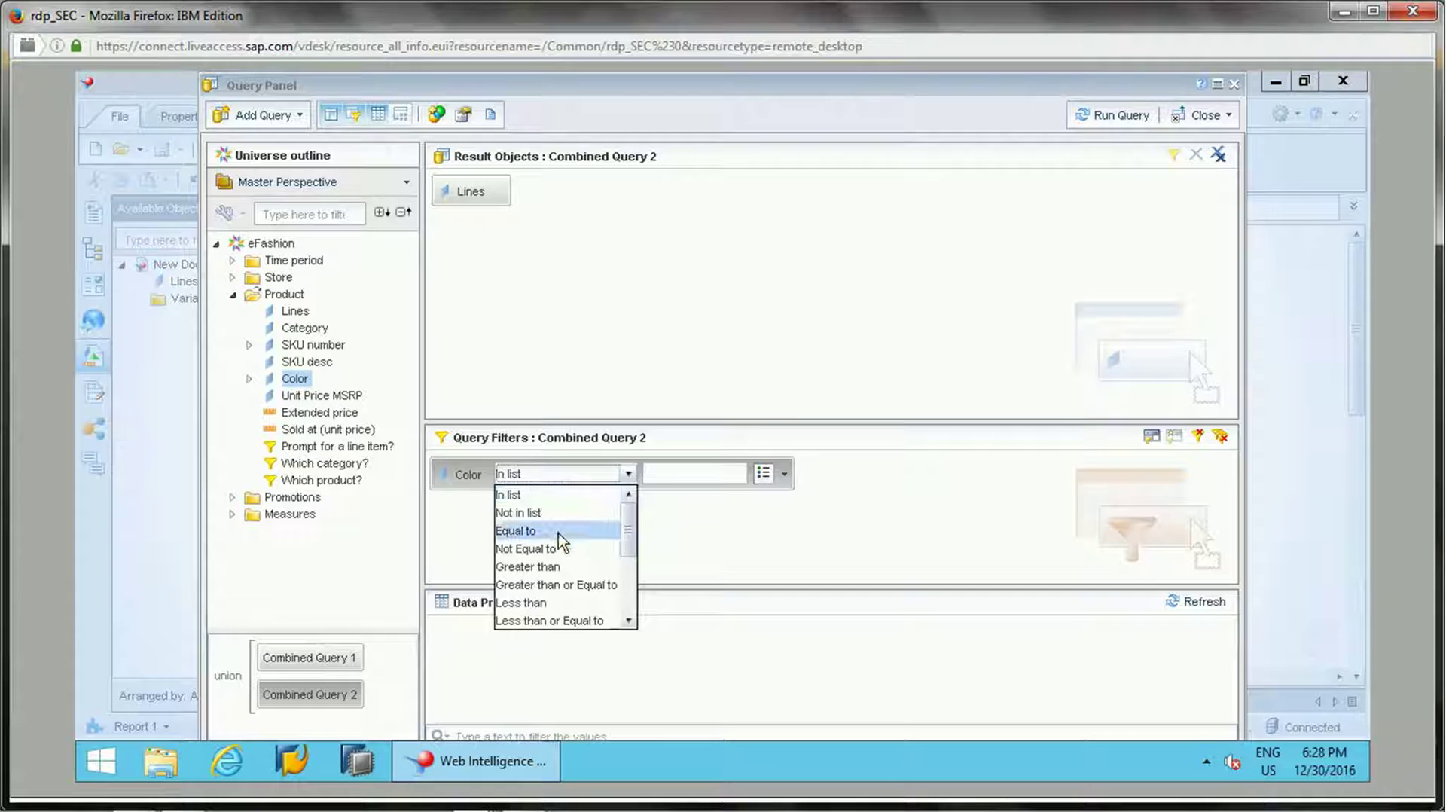
{"action": "left_click", "coordinate": [558, 532]}
{"action": "left_click", "coordinate": [785, 479]}
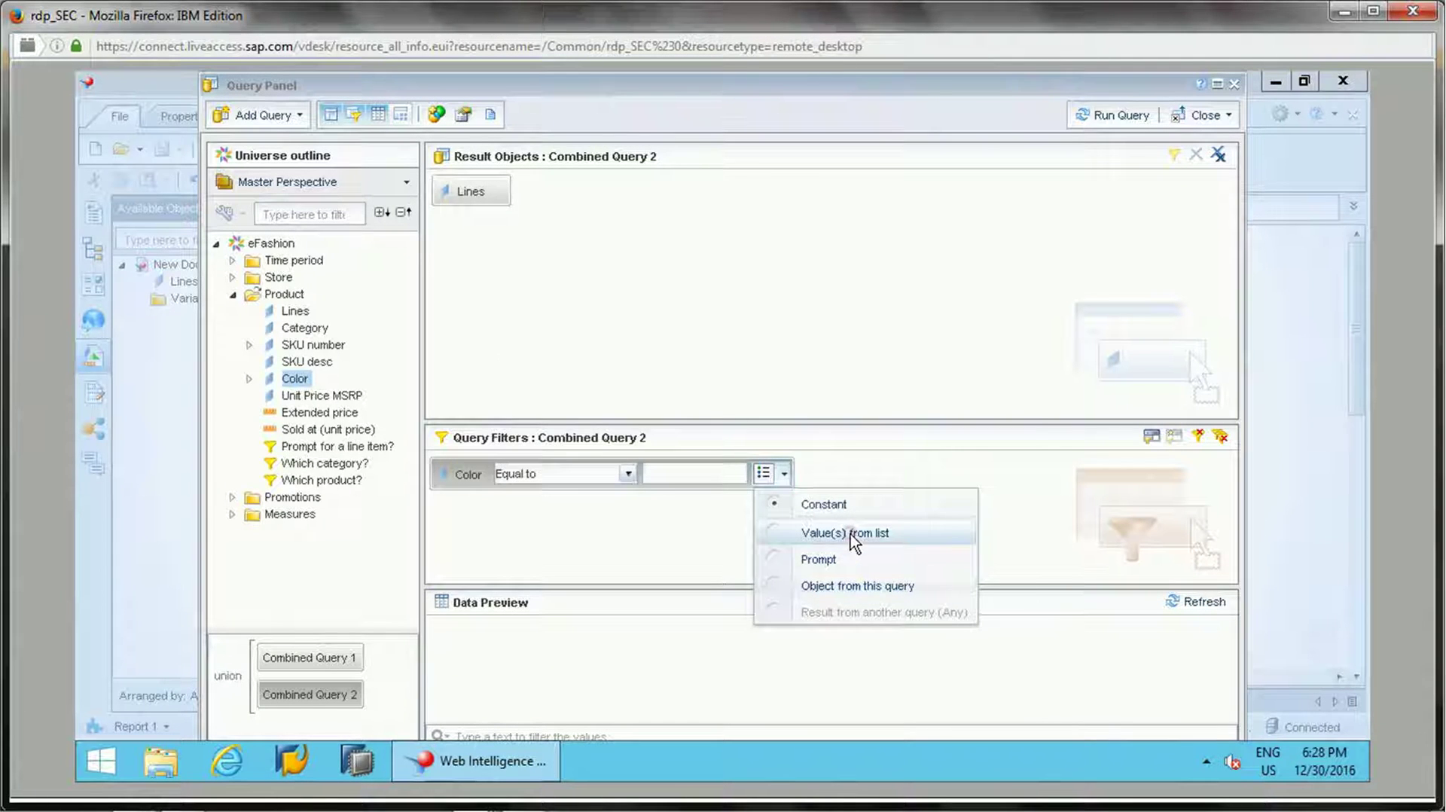
{"action": "left_click", "coordinate": [852, 538]}
{"action": "type", "text": "cog"}
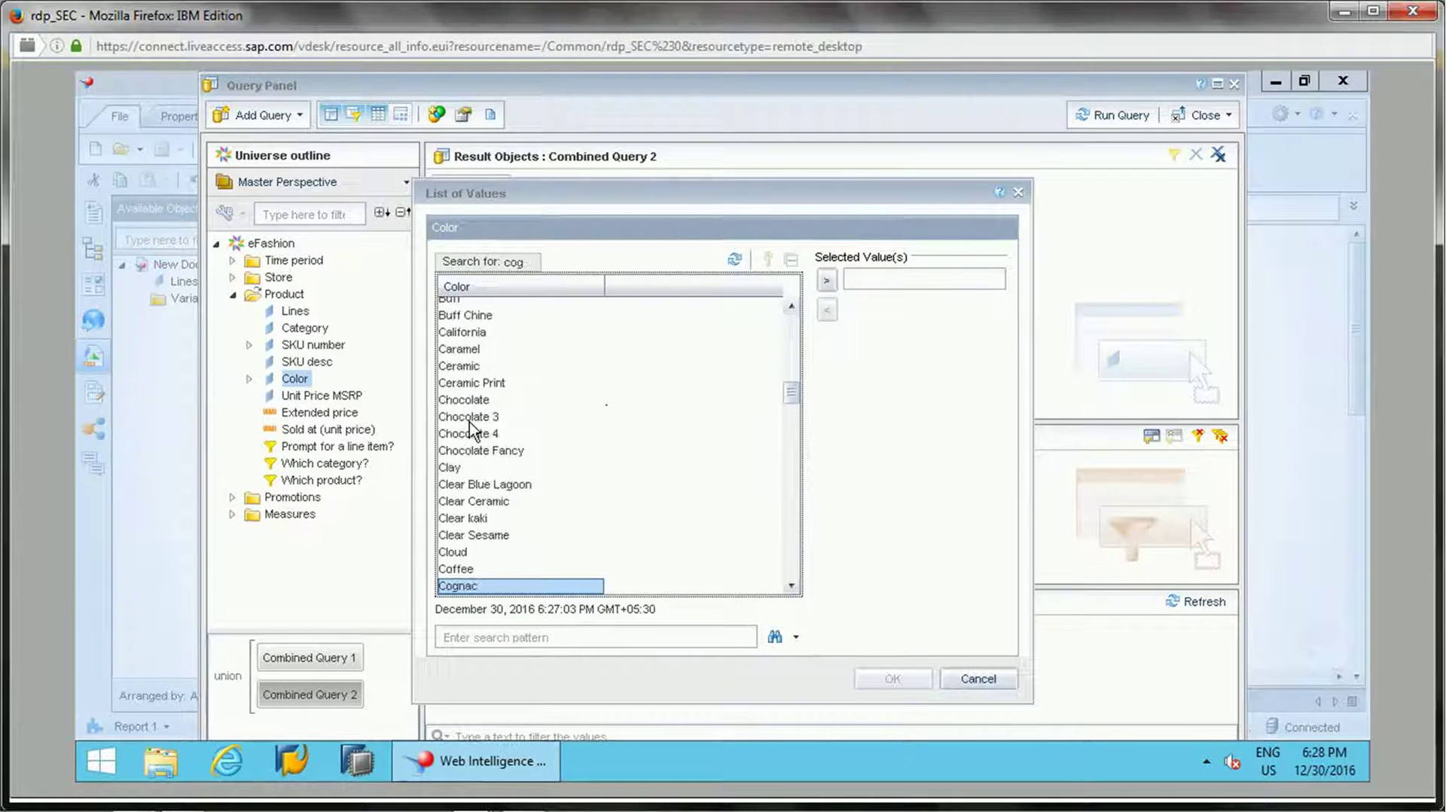
{"action": "left_click", "coordinate": [452, 570]}
{"action": "double_click", "coordinate": [453, 571]}
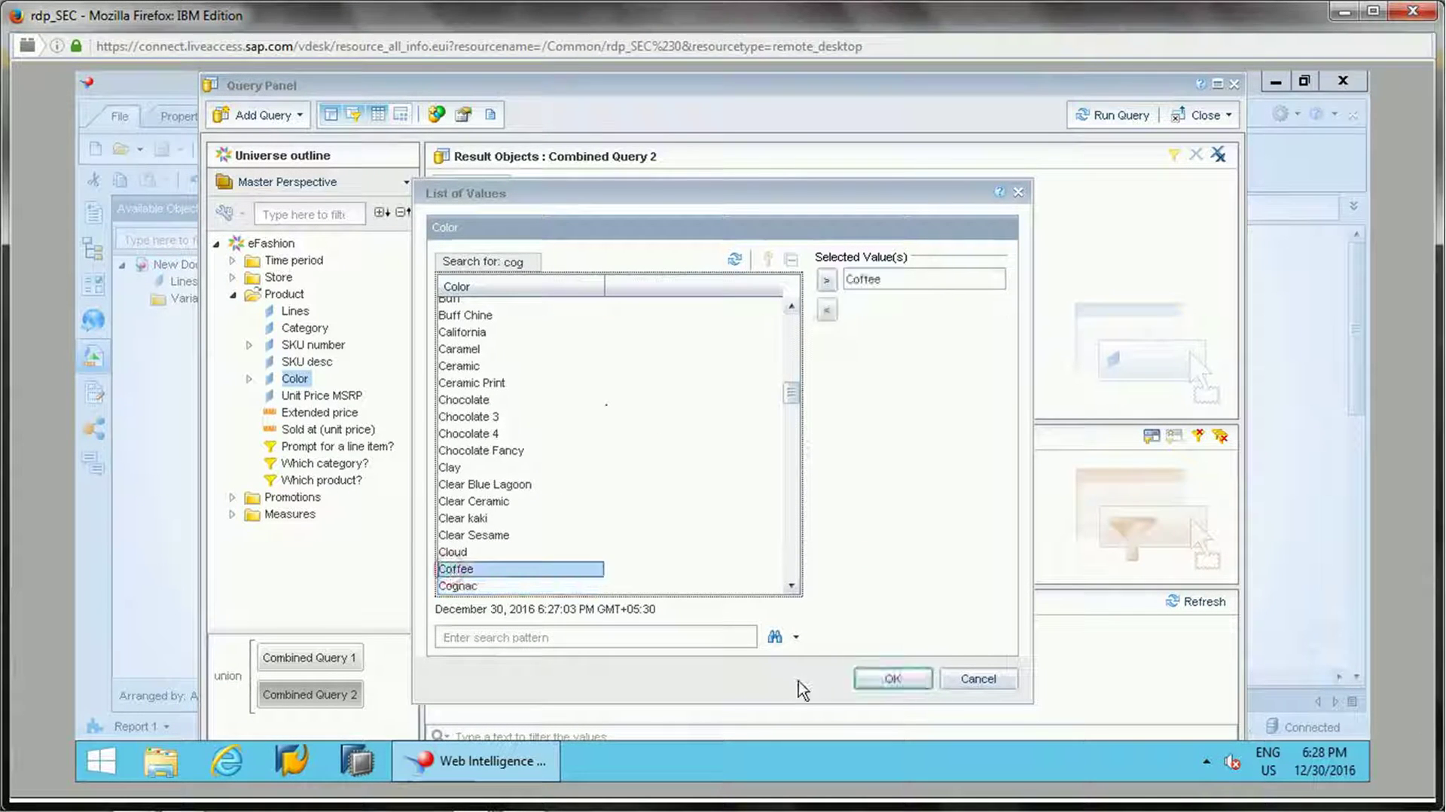
{"action": "left_click", "coordinate": [892, 678]}
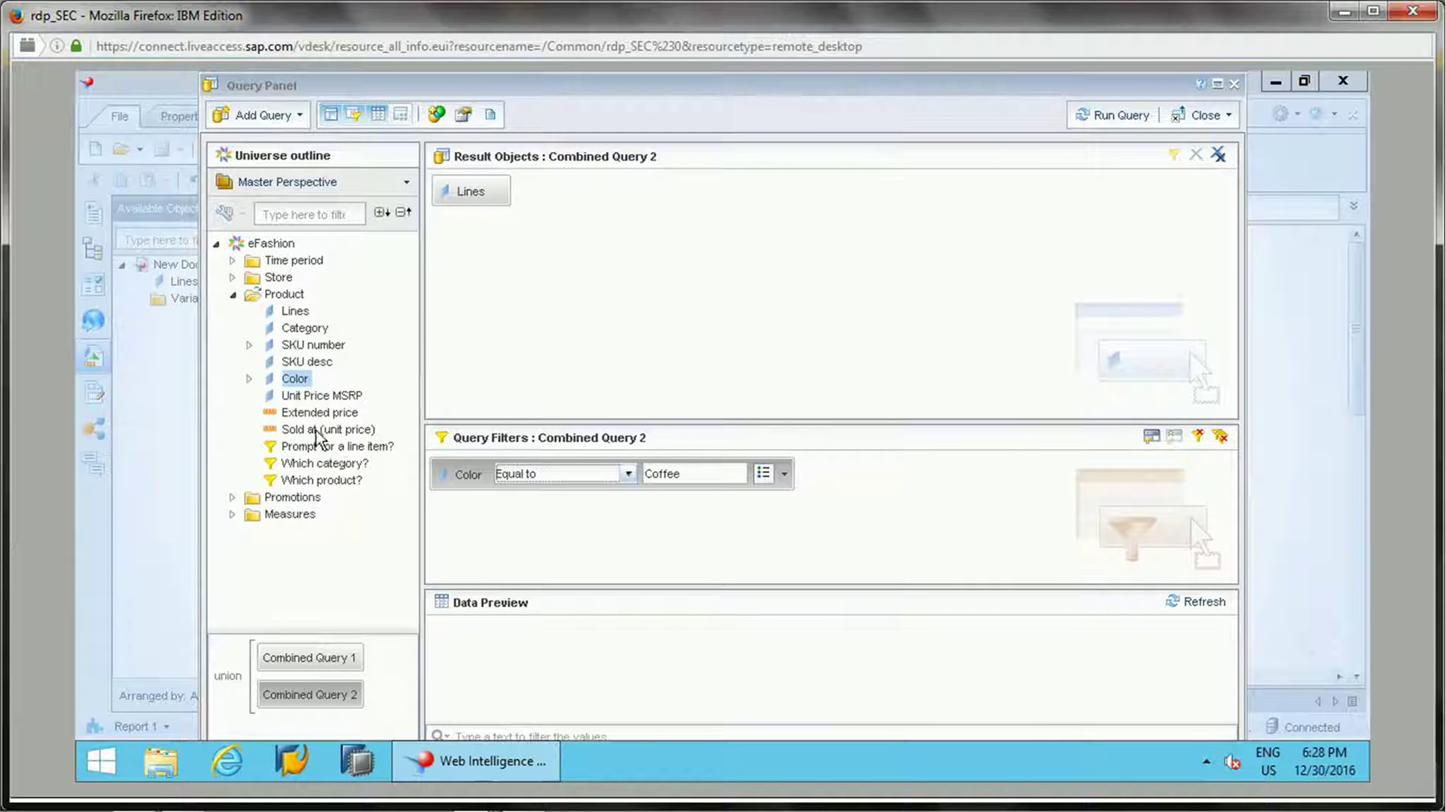
Add a Quantity sold greater than 450 filter to Combined Query 2 and run the combined query
{"action": "left_click", "coordinate": [234, 514]}
{"action": "left_click_drag", "start_coordinate": [314, 548], "coordinate": [544, 531]}
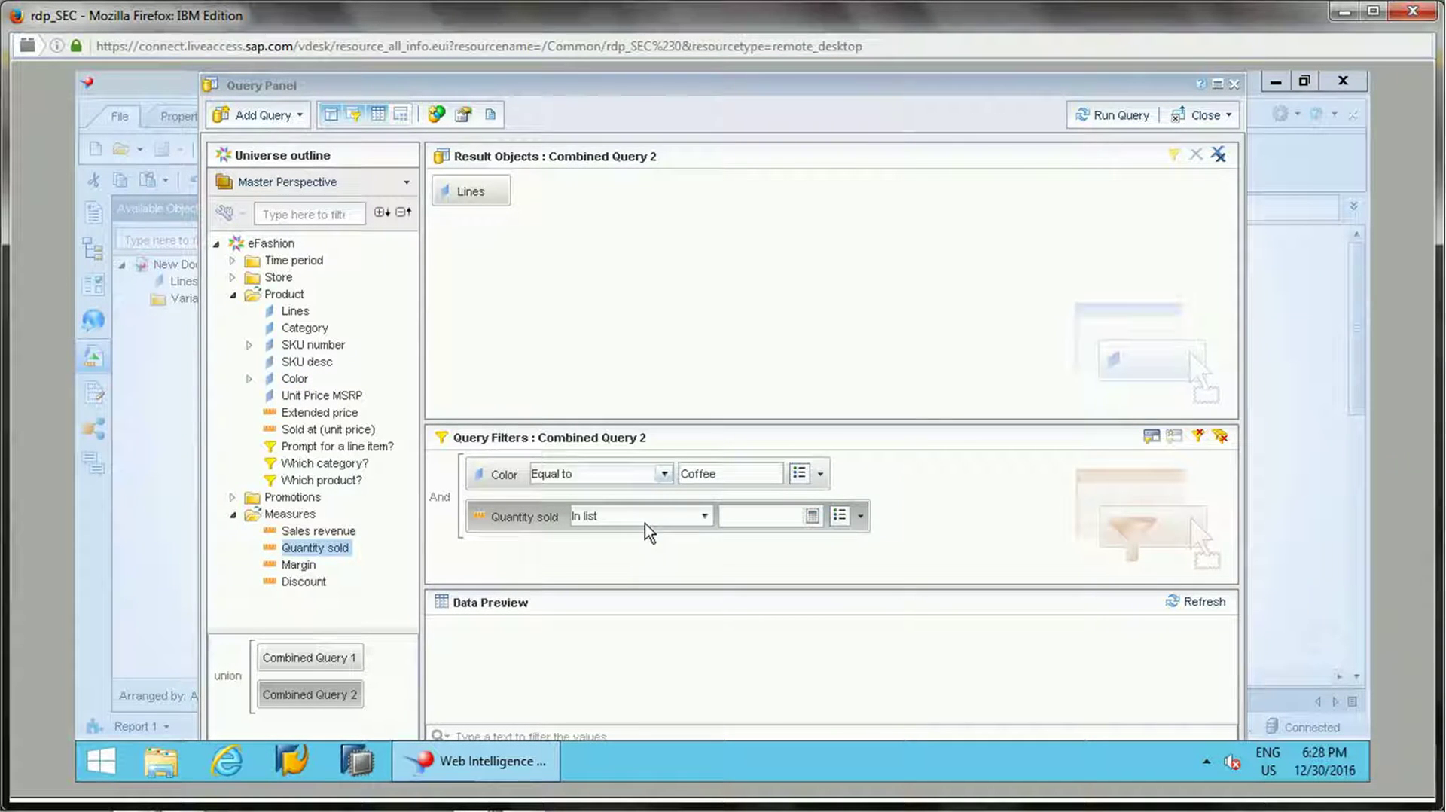
{"action": "left_click", "coordinate": [704, 516]}
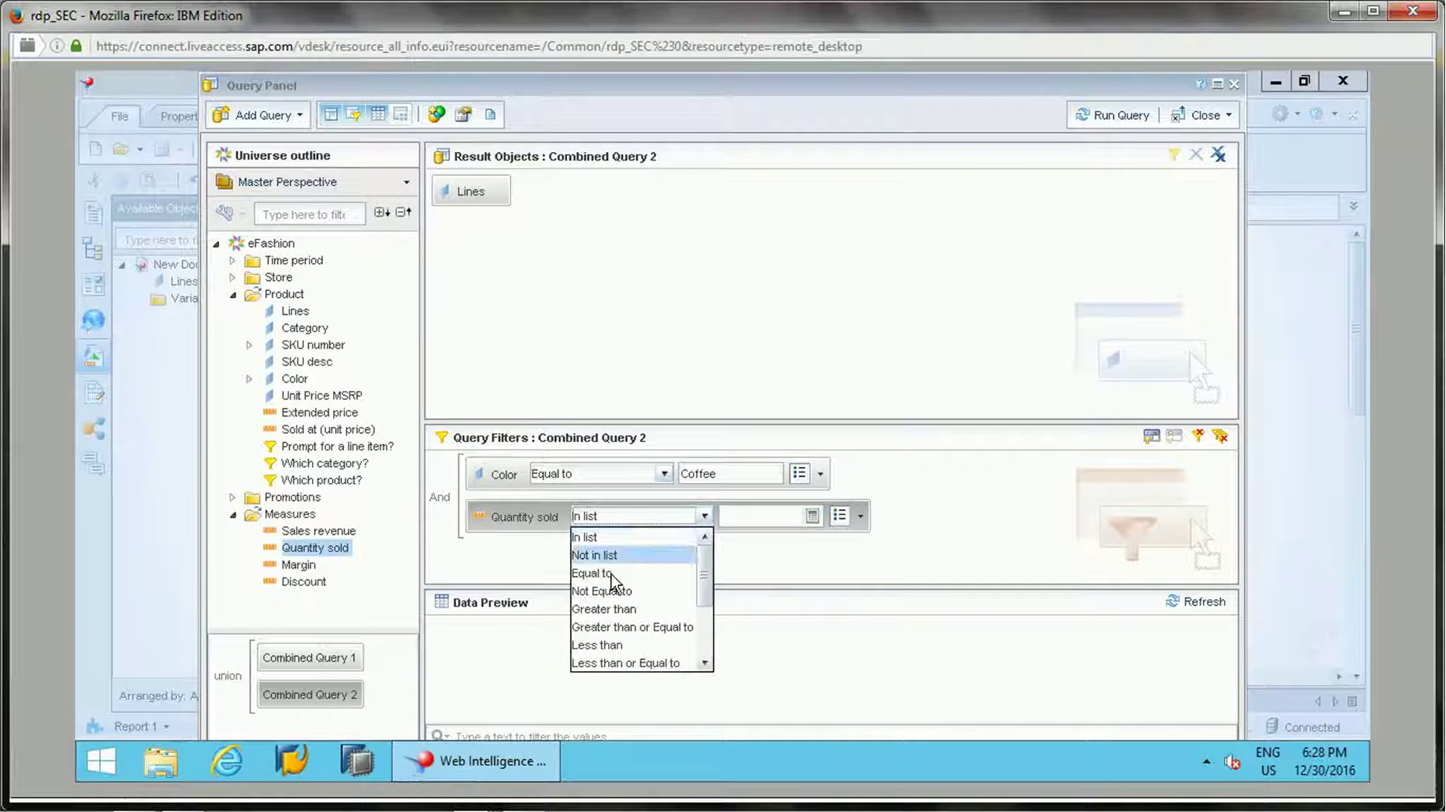
{"action": "left_click", "coordinate": [603, 608]}
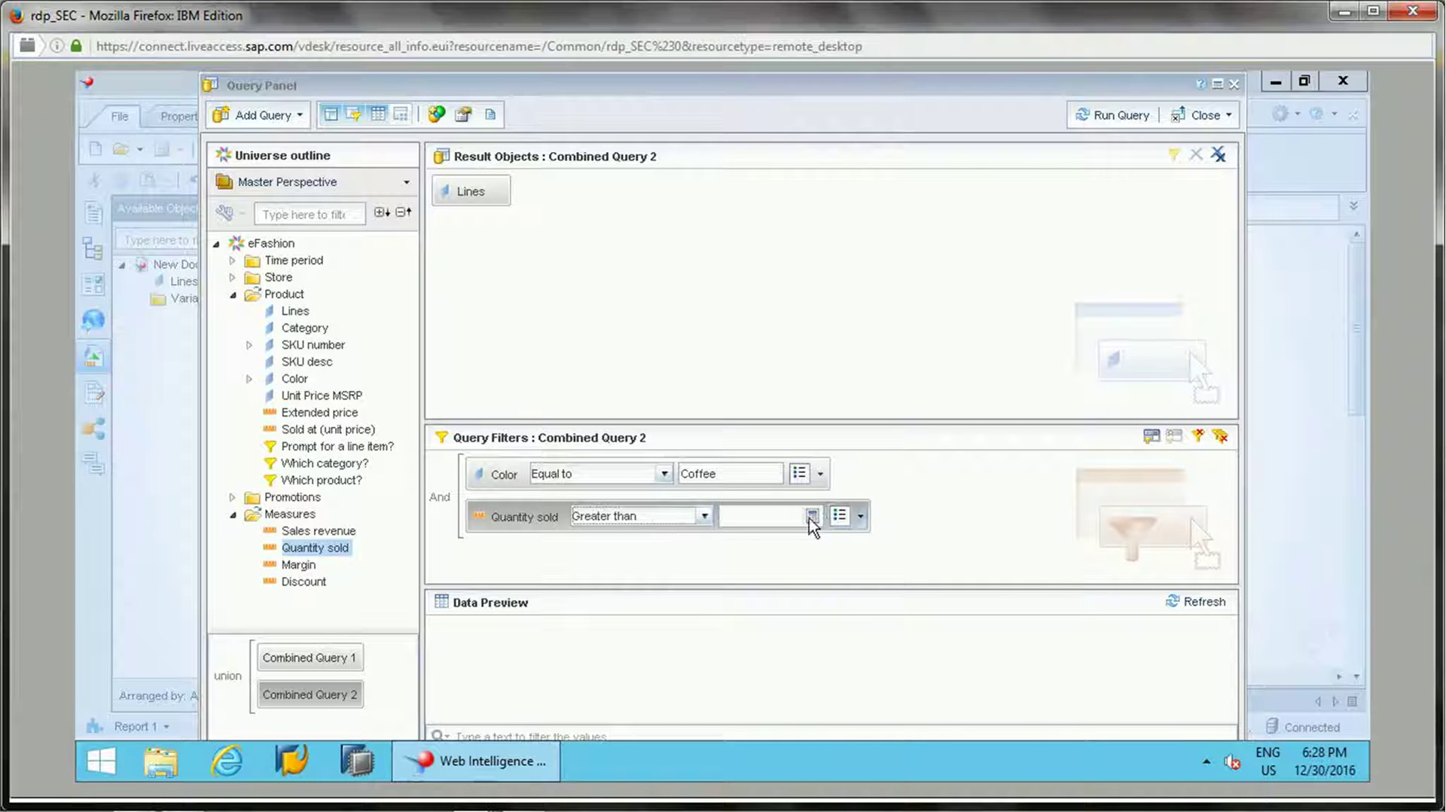
{"action": "left_click", "coordinate": [775, 516]}
{"action": "type", "text": "450"}
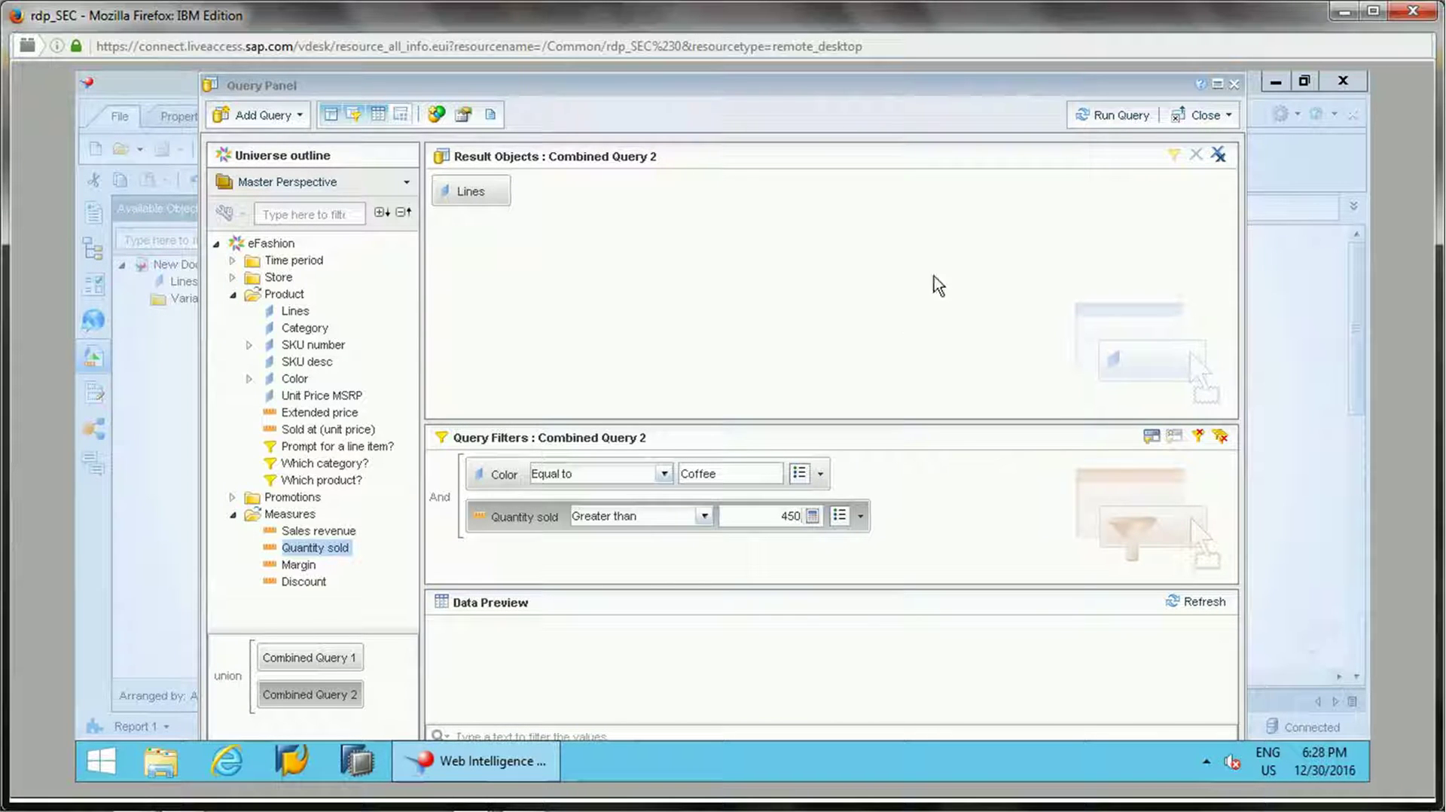
{"action": "left_click", "coordinate": [1129, 123]}
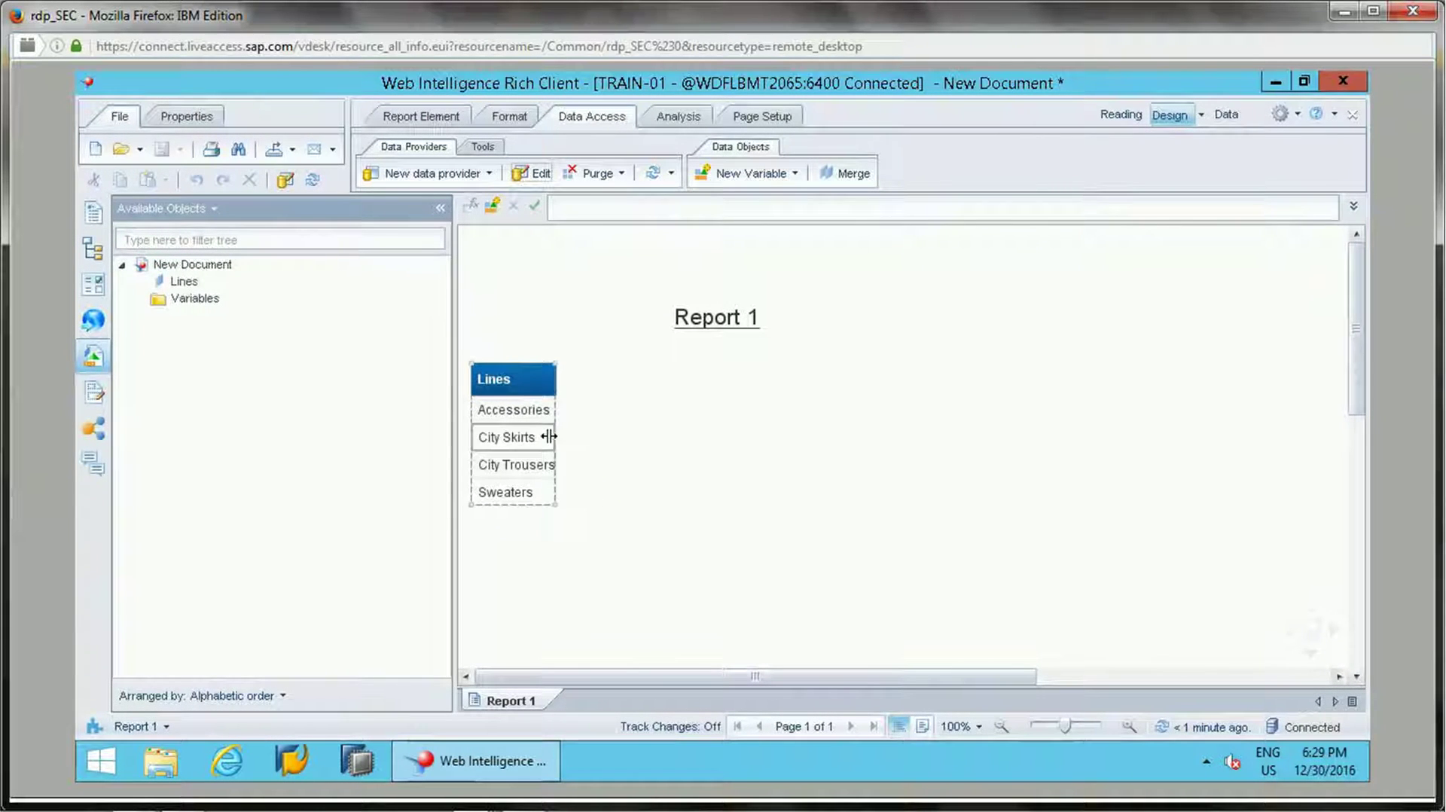
Select the Lines table in the report and reopen its query for editing
{"action": "left_click", "coordinate": [536, 413]}
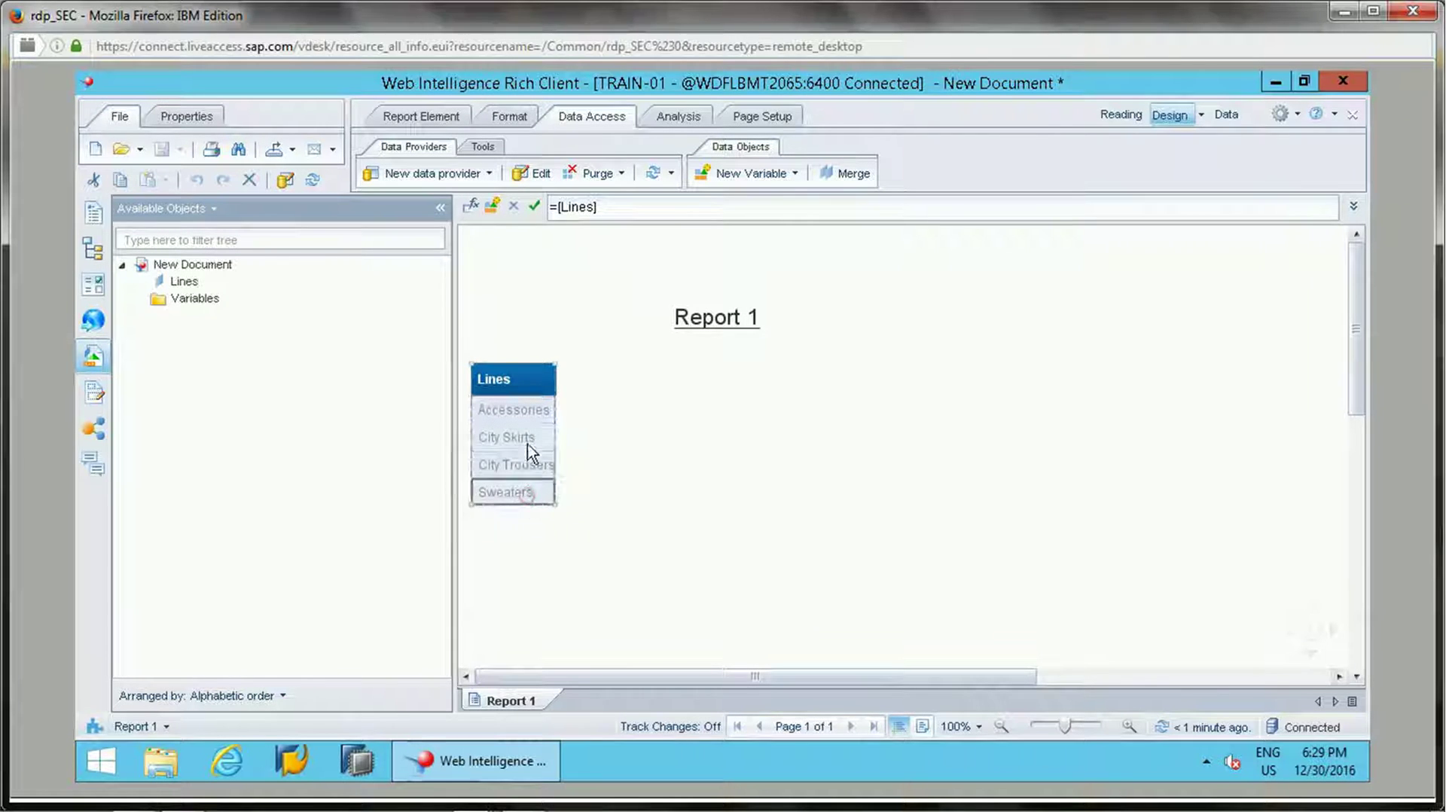
{"action": "left_click", "coordinate": [521, 468]}
{"action": "left_click", "coordinate": [523, 435]}
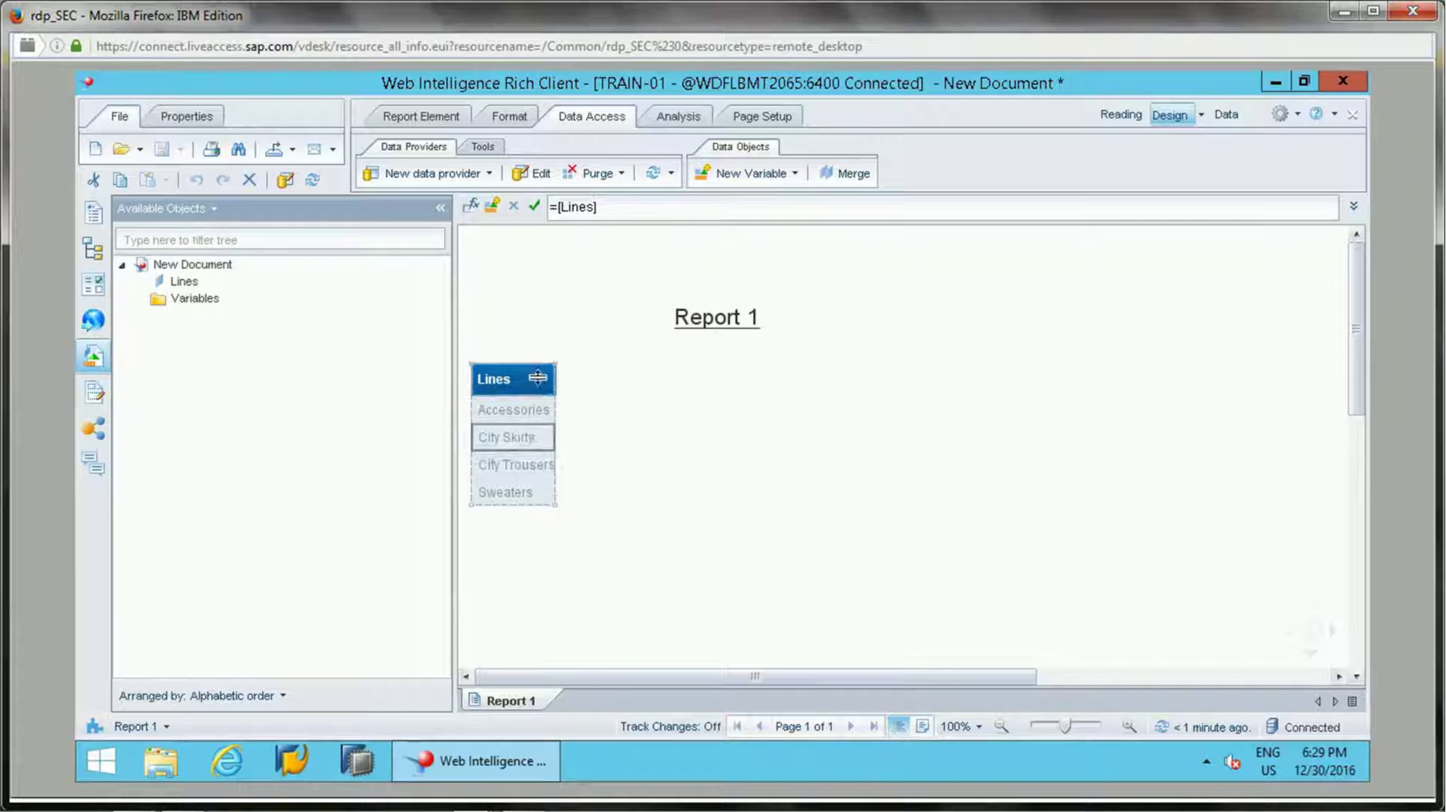
{"action": "left_click", "coordinate": [527, 174]}
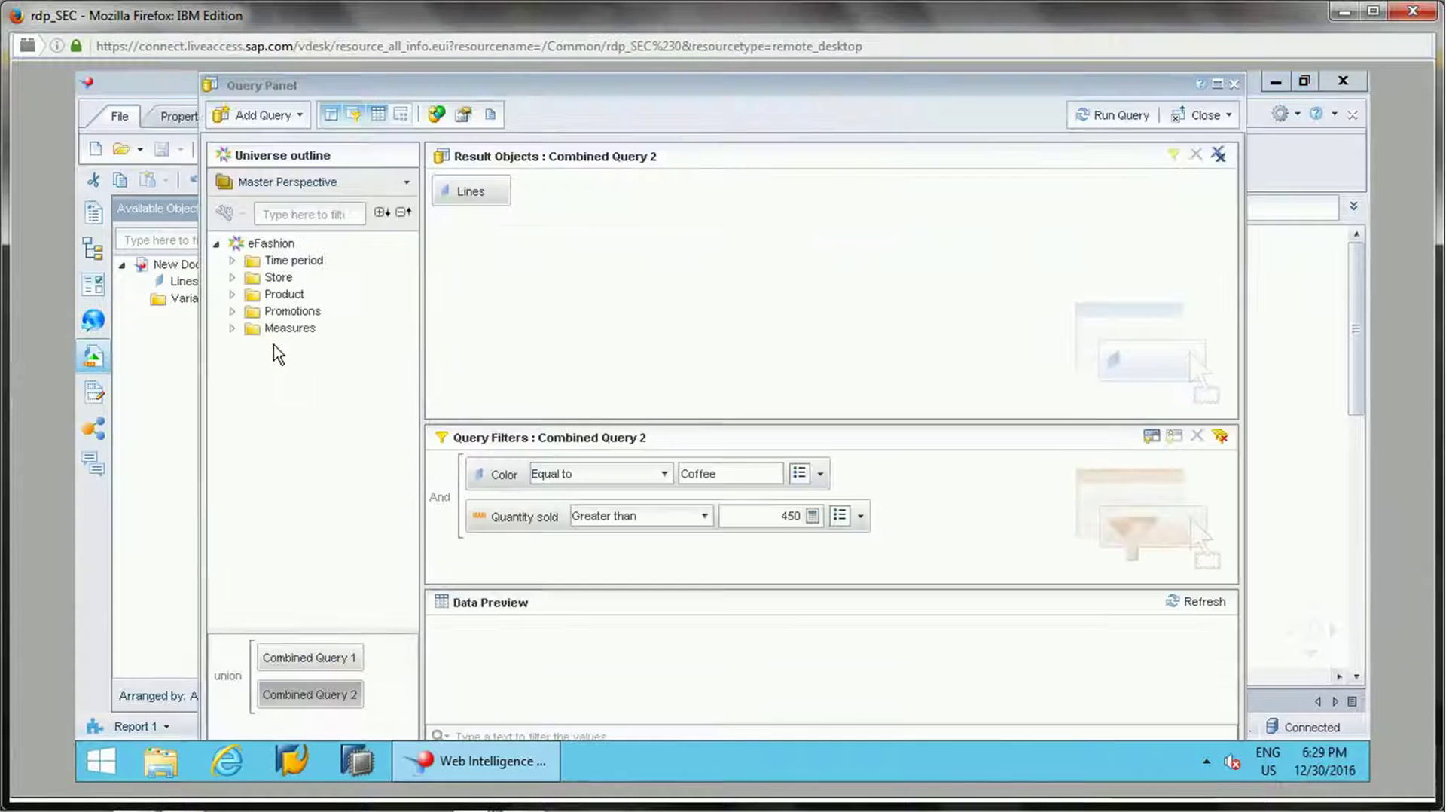
Add Color to both combined queries' results, rerun, and place a Color column beside Lines
{"action": "left_click", "coordinate": [233, 294]}
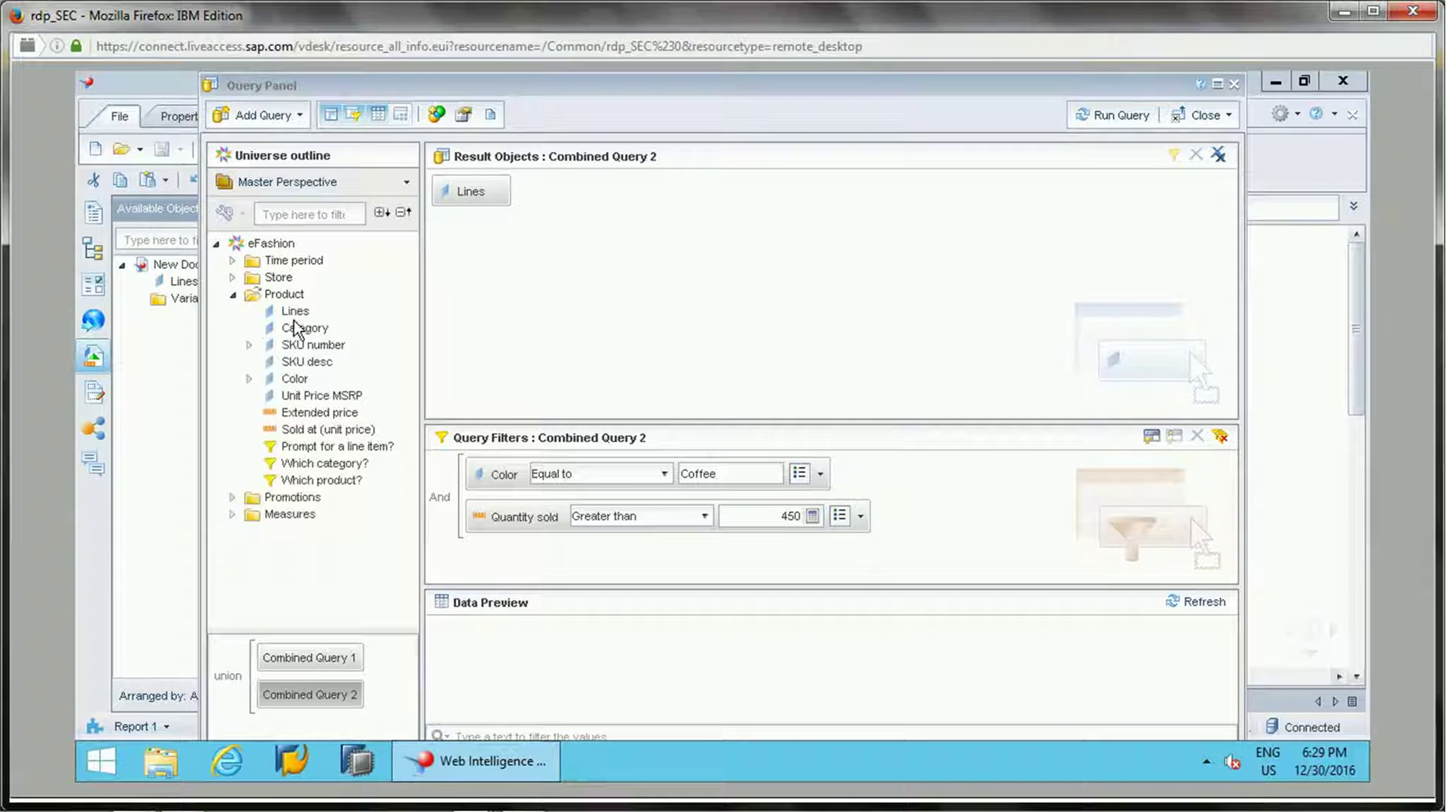
{"action": "left_click_drag", "start_coordinate": [292, 379], "coordinate": [450, 354]}
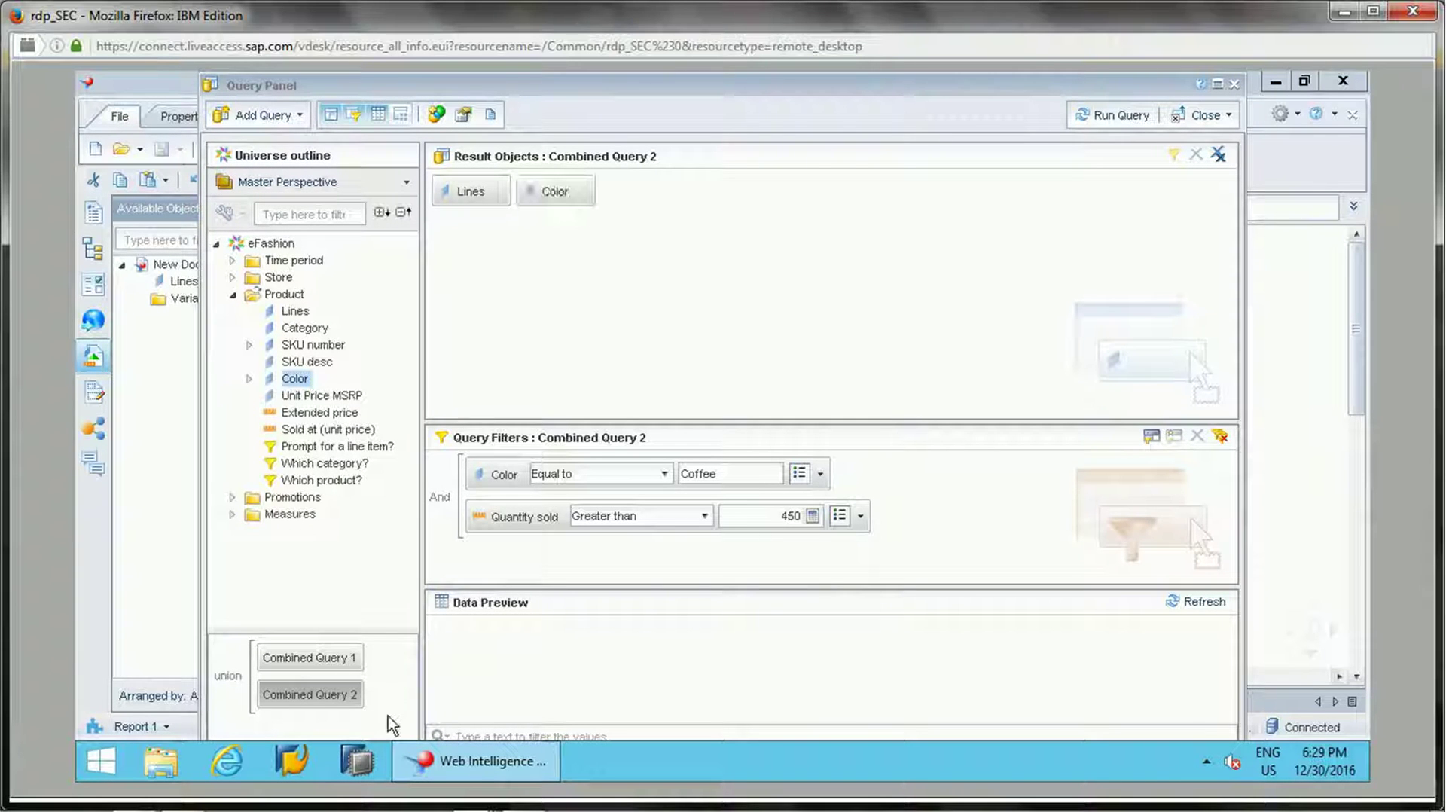
{"action": "left_click", "coordinate": [300, 660]}
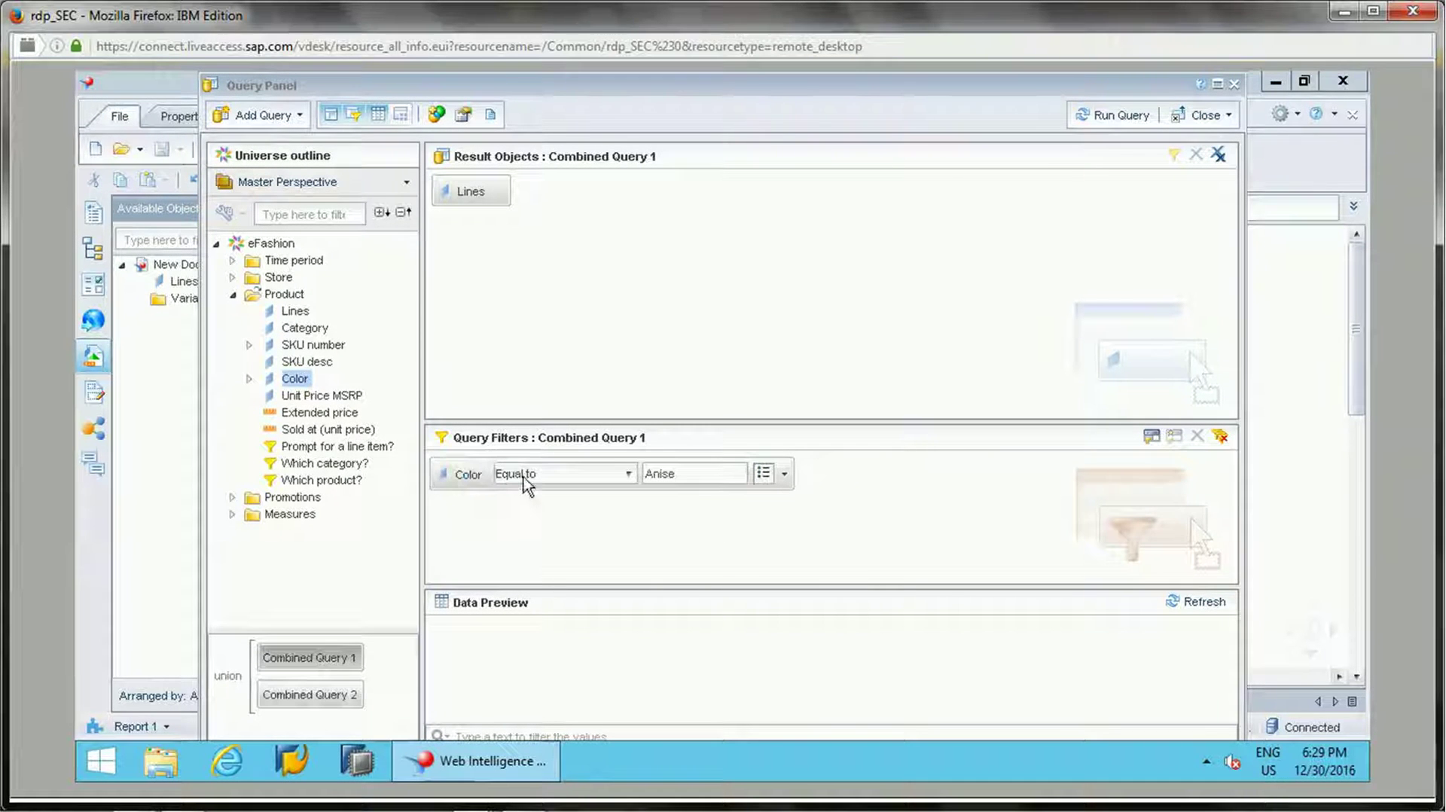
{"action": "double_click", "coordinate": [300, 383]}
{"action": "left_click", "coordinate": [1113, 115]}
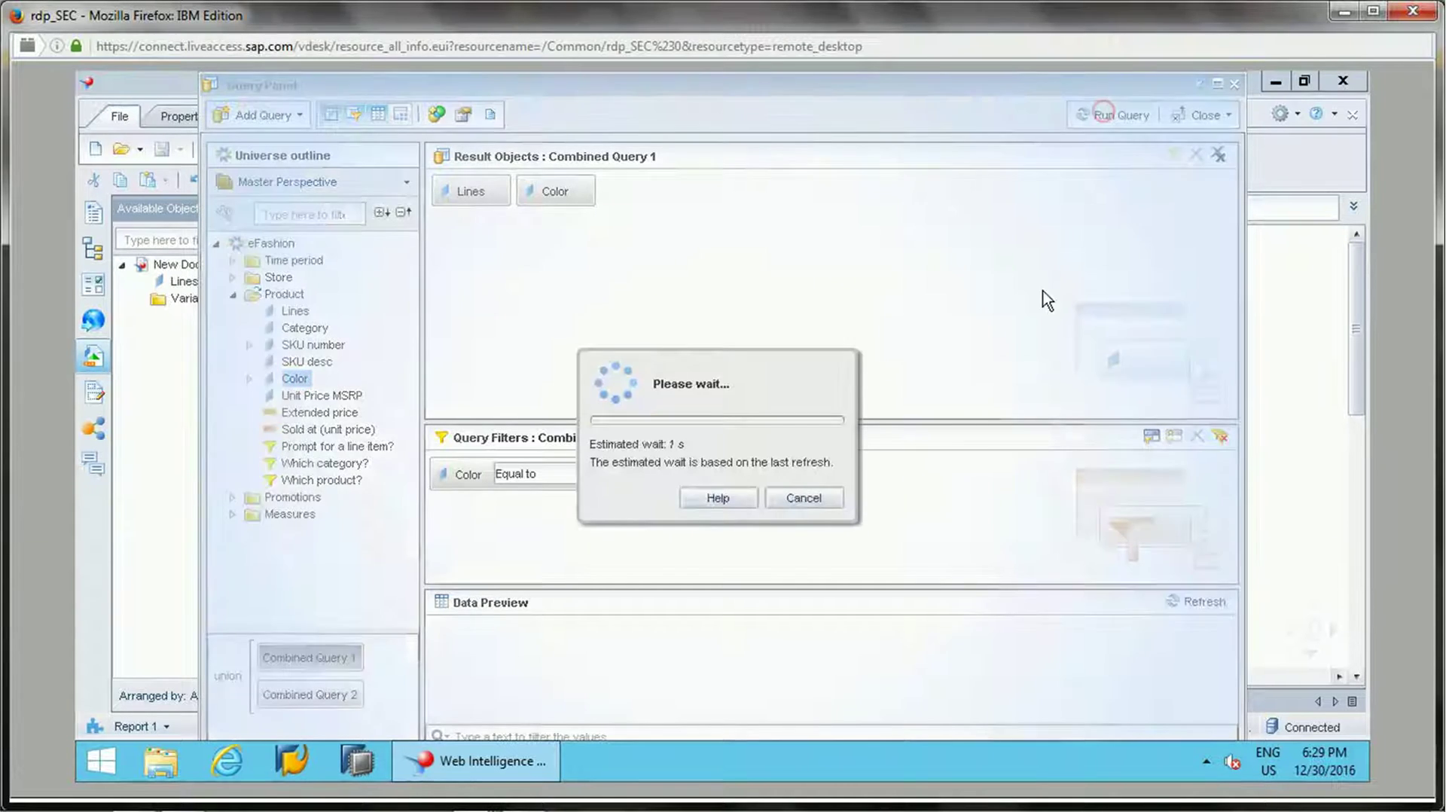
{"action": "left_click_drag", "start_coordinate": [183, 281], "coordinate": [550, 374]}
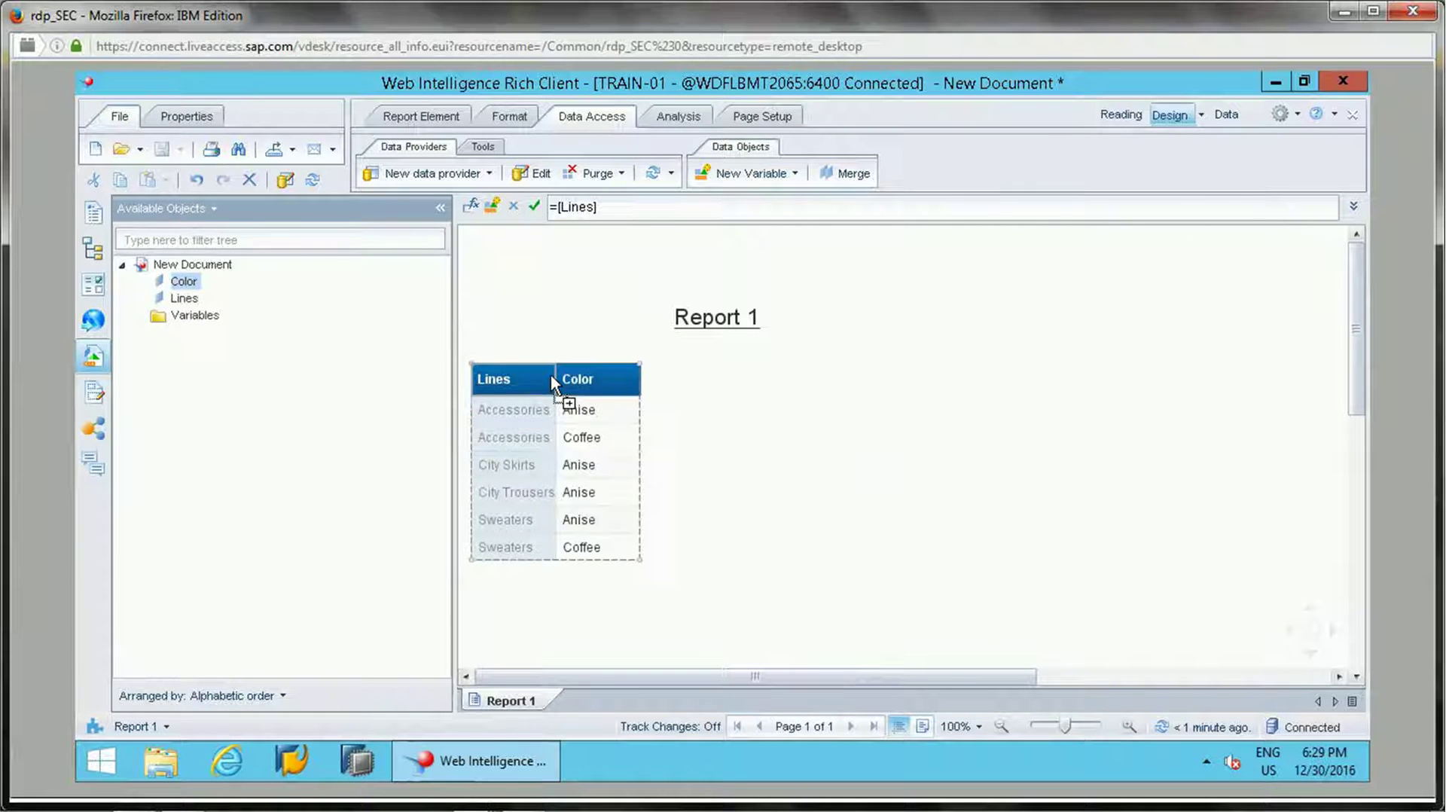
Deselect the Lines/Color table and reopen the query for editing
{"action": "left_click", "coordinate": [742, 497]}
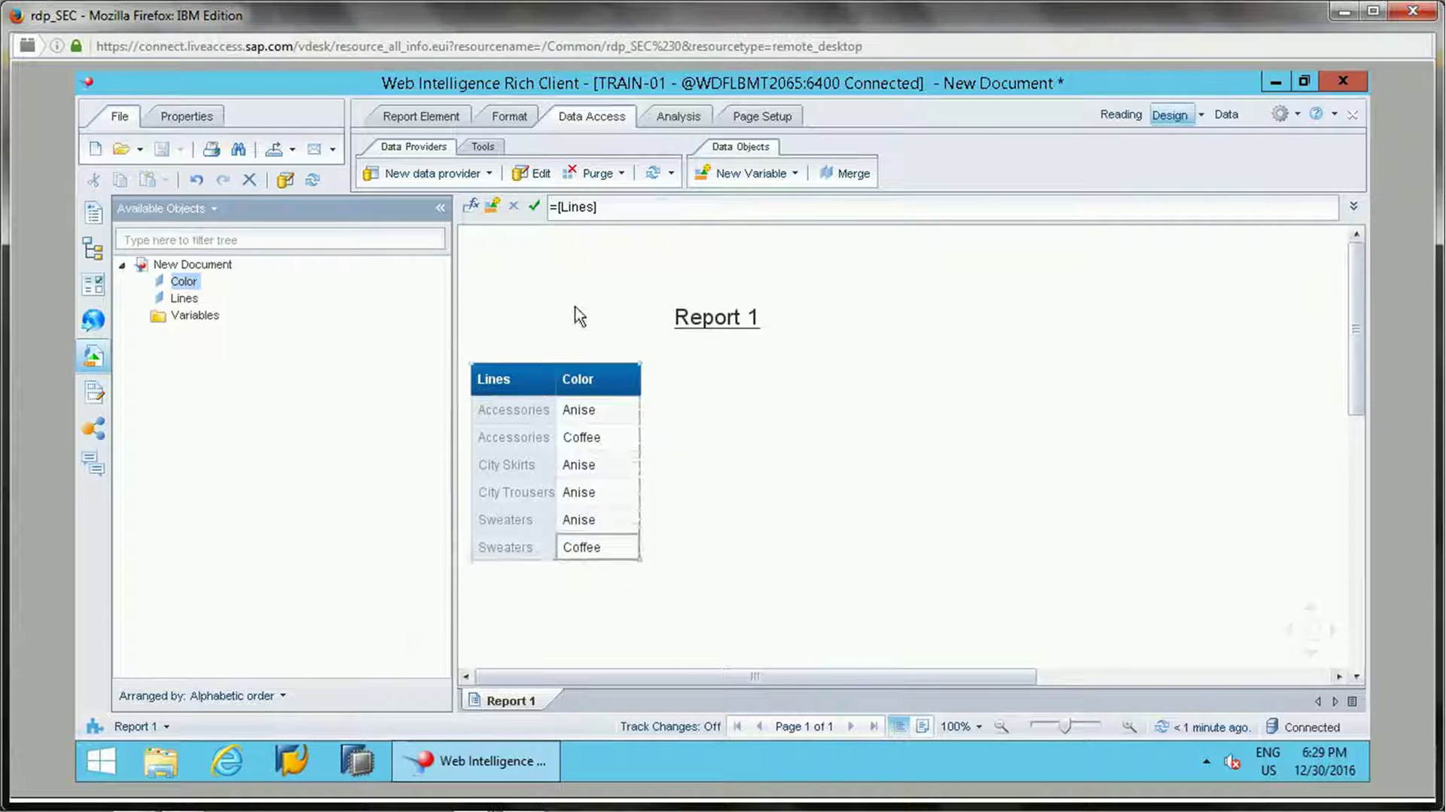
{"action": "left_click", "coordinate": [534, 174]}
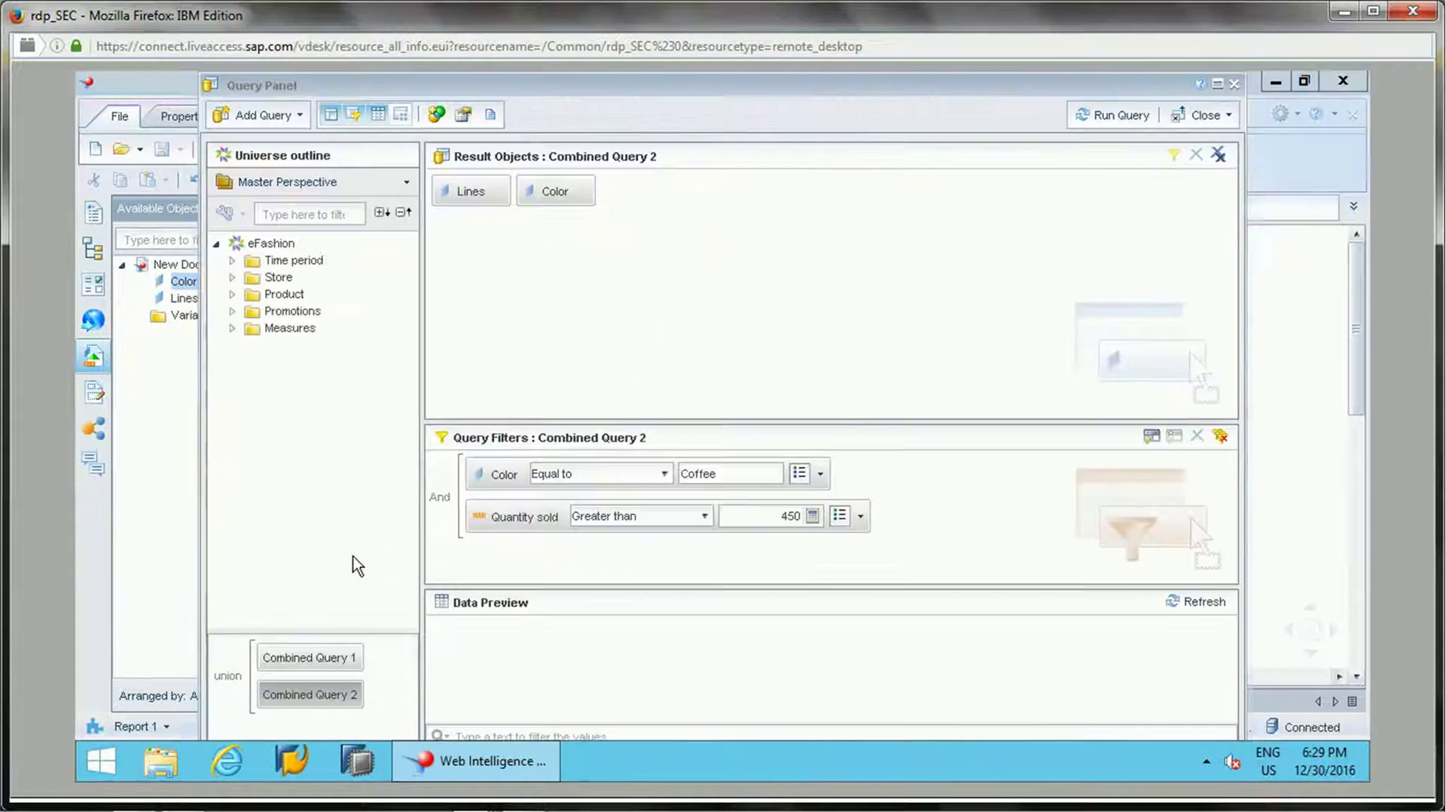
Join the two combined queries by intersection and rerun, leaving the table empty
{"action": "left_click", "coordinate": [229, 680]}
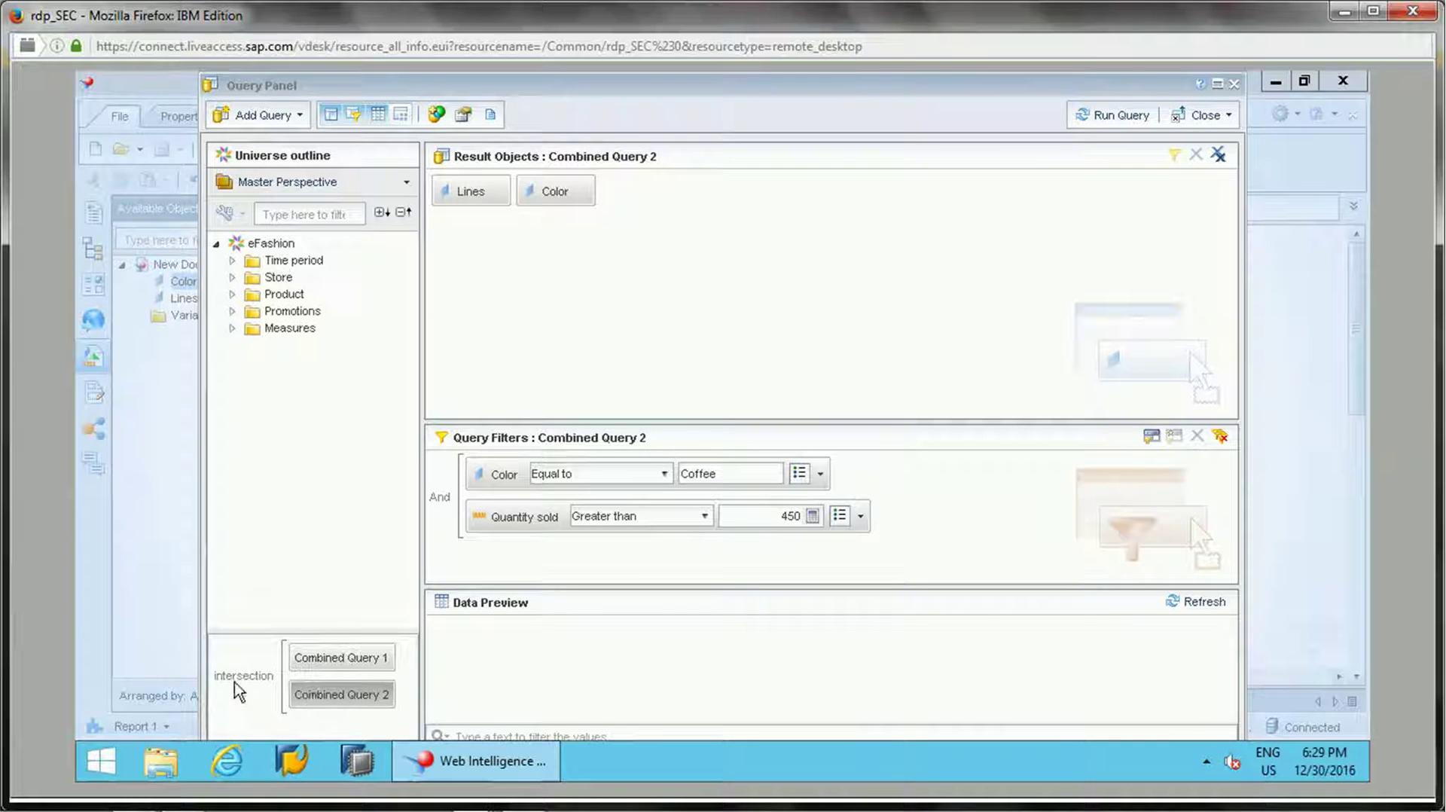
{"action": "left_click", "coordinate": [238, 685]}
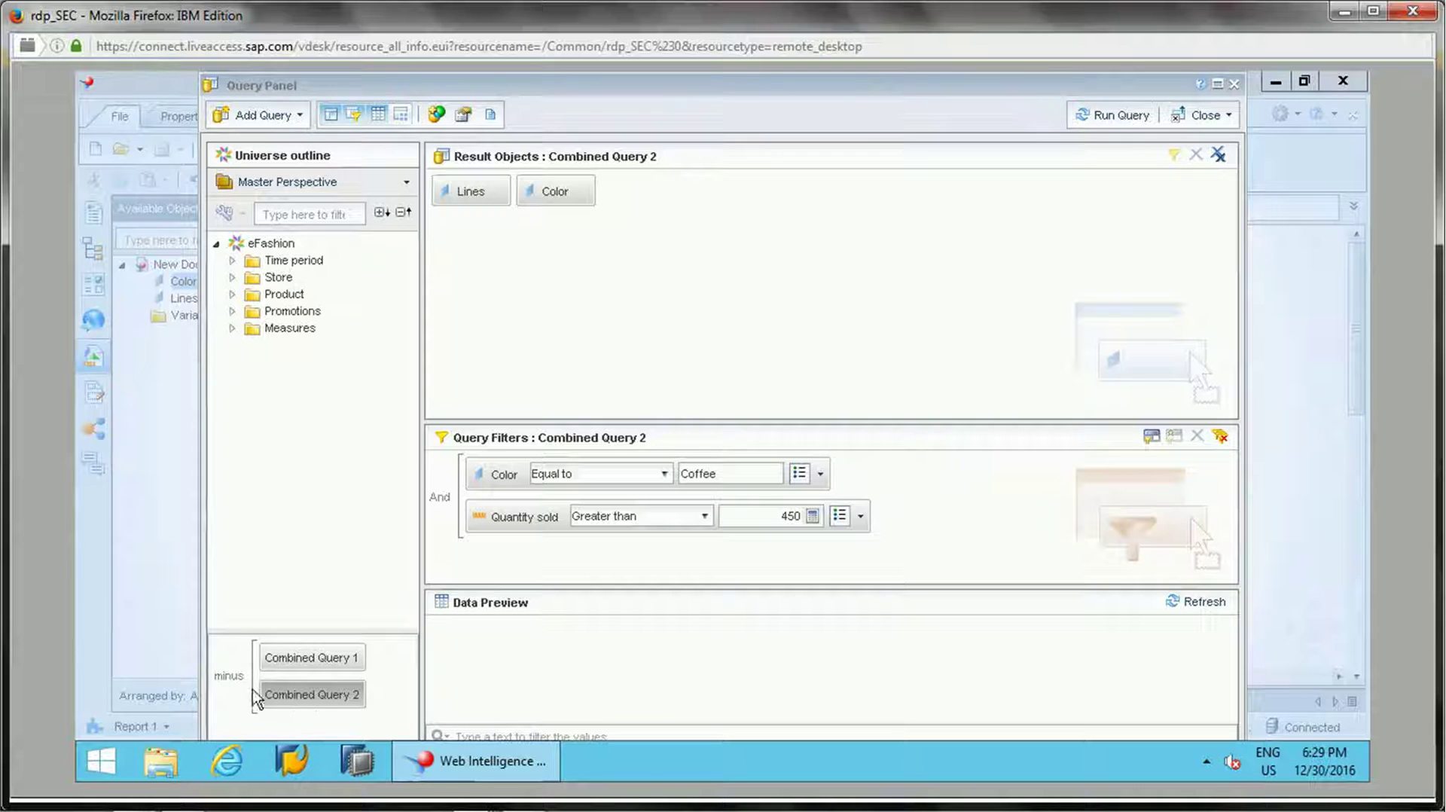
{"action": "left_click", "coordinate": [228, 677]}
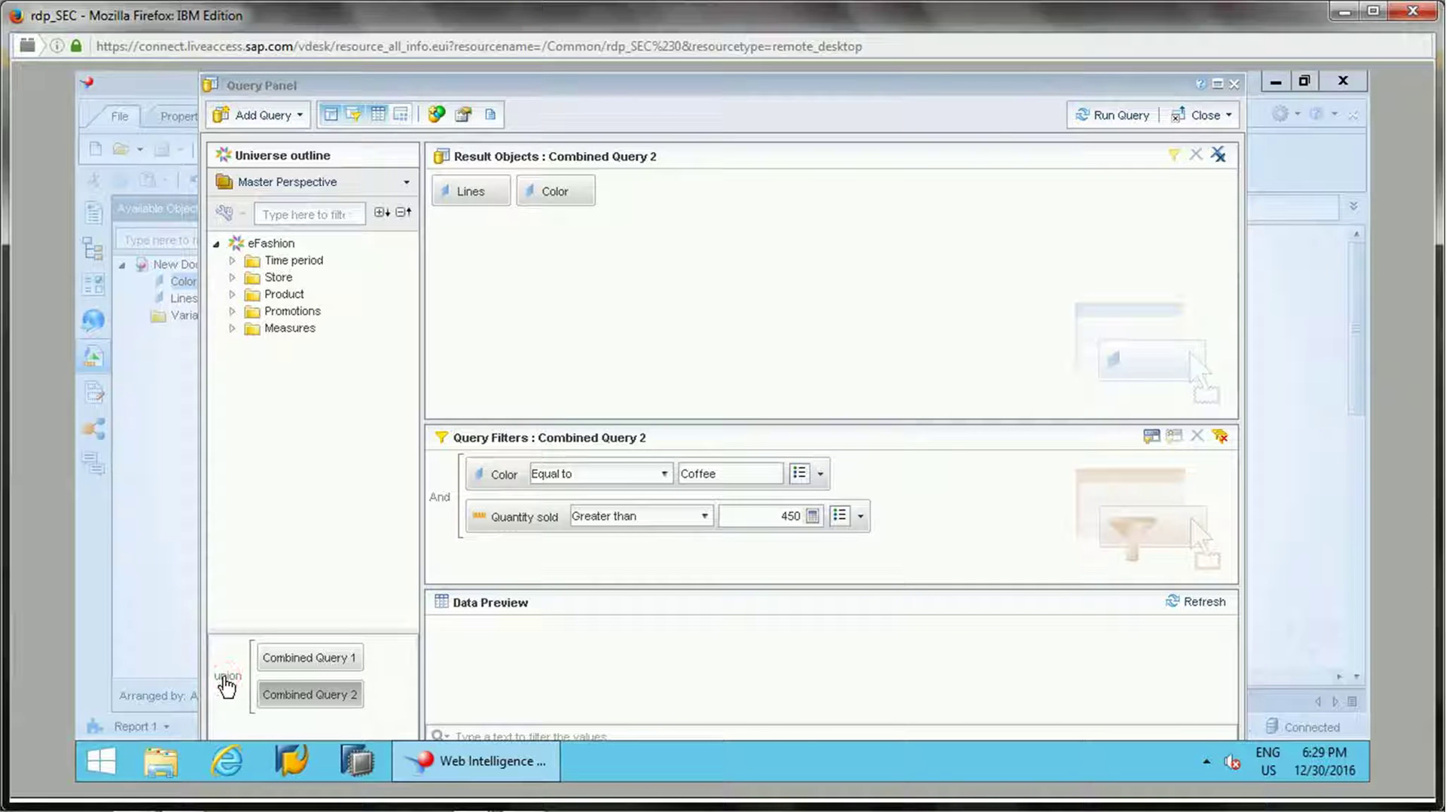
{"action": "left_click", "coordinate": [226, 683]}
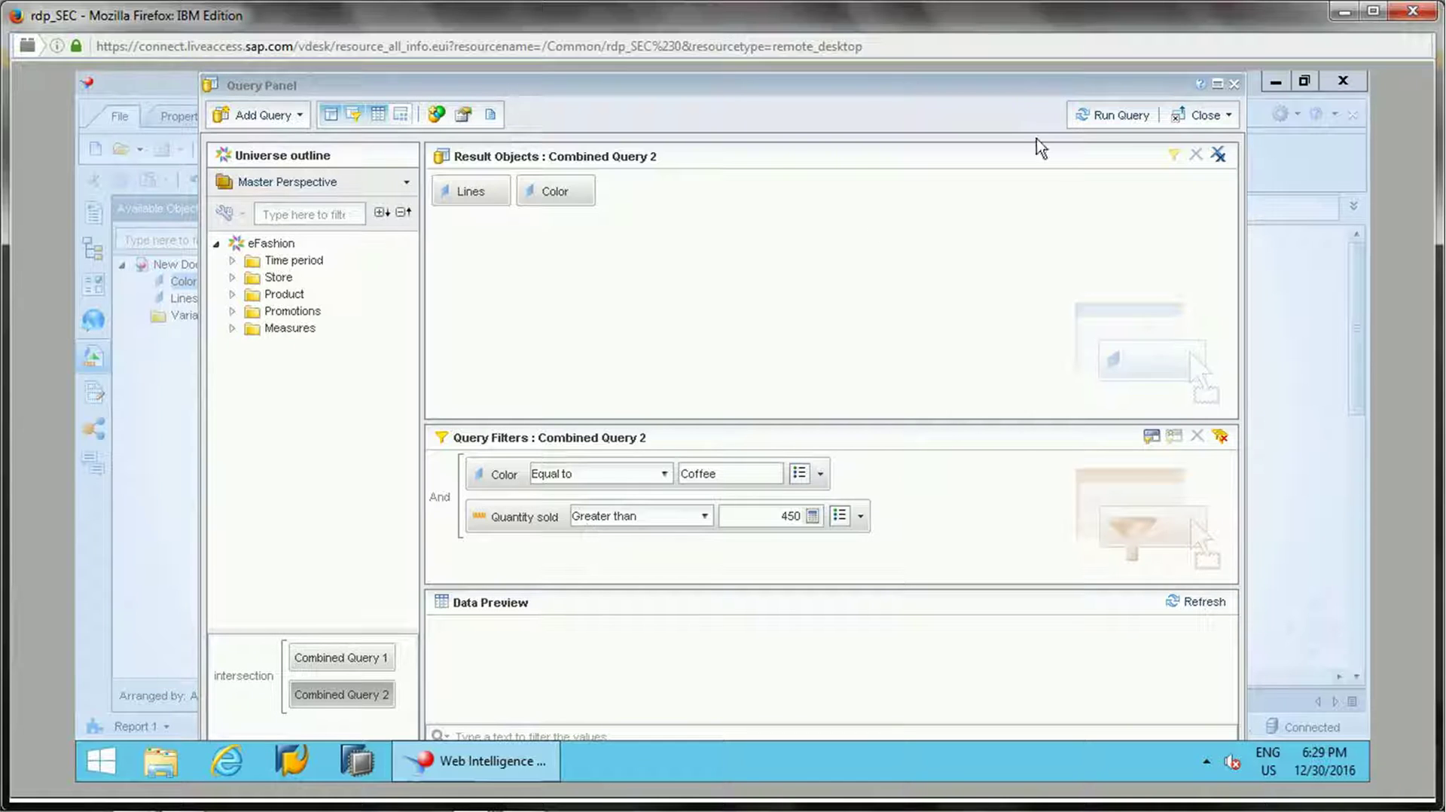
{"action": "left_click", "coordinate": [1104, 114]}
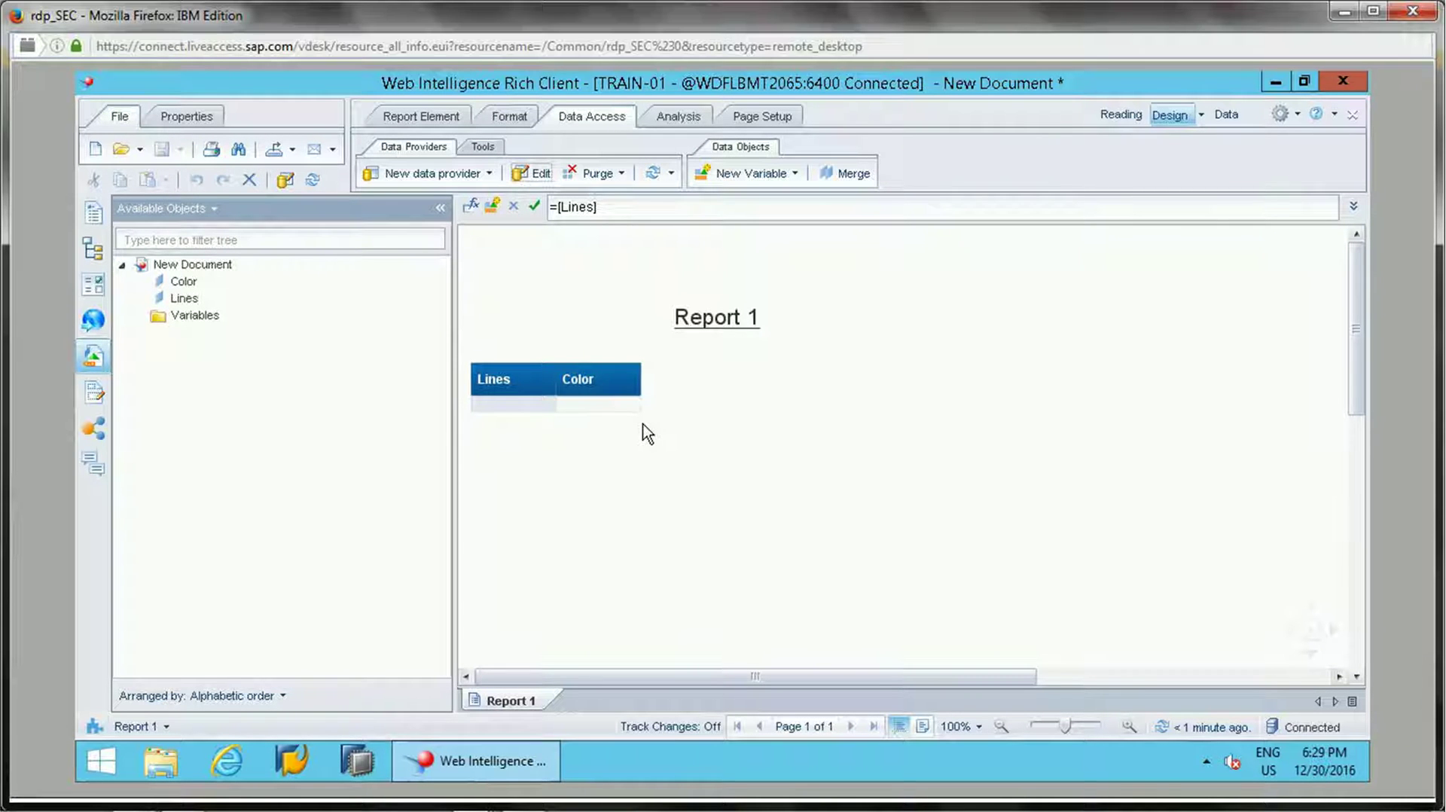
Switch the combined-query operator from intersection to minus and run the queries
{"action": "left_click", "coordinate": [533, 174]}
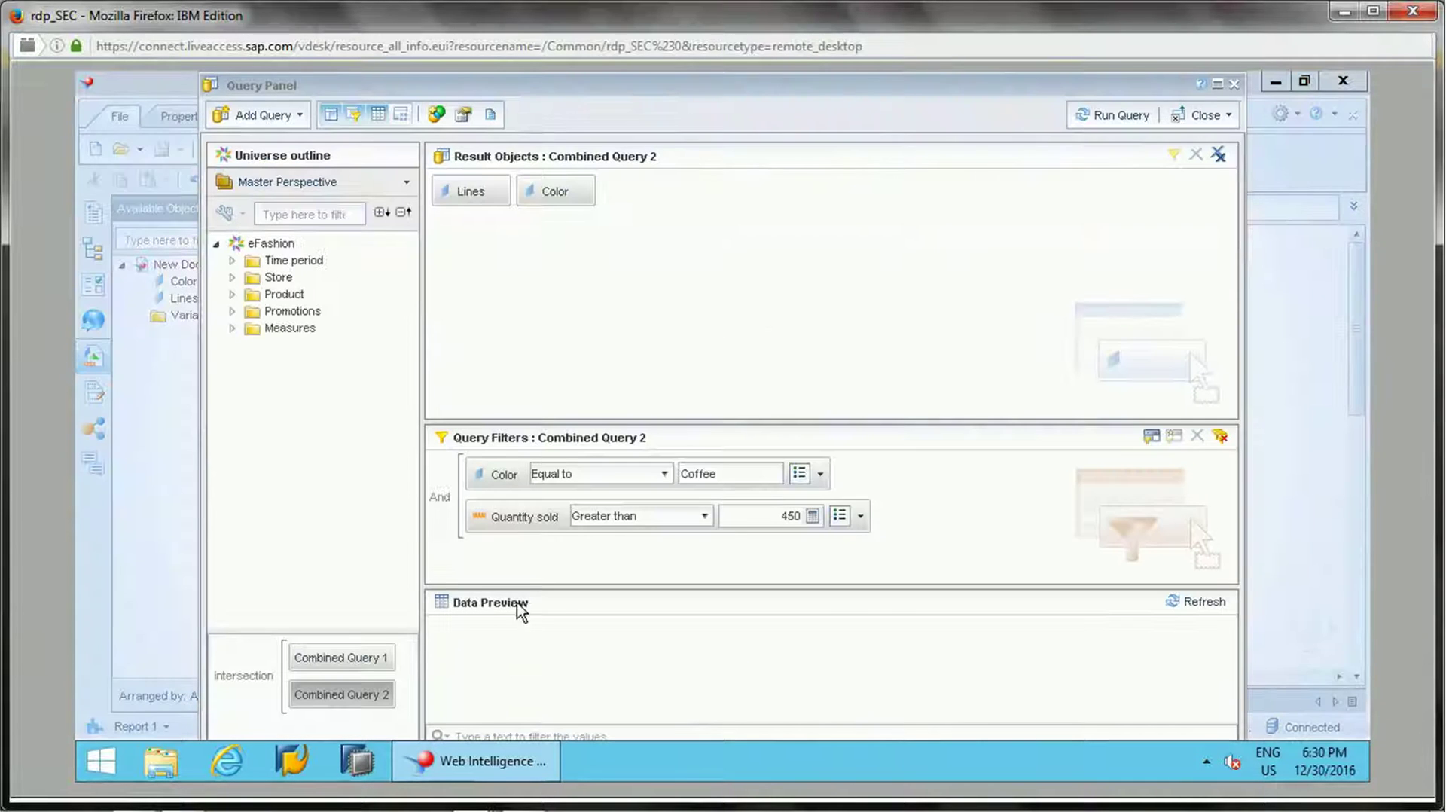
{"action": "left_click", "coordinate": [246, 678]}
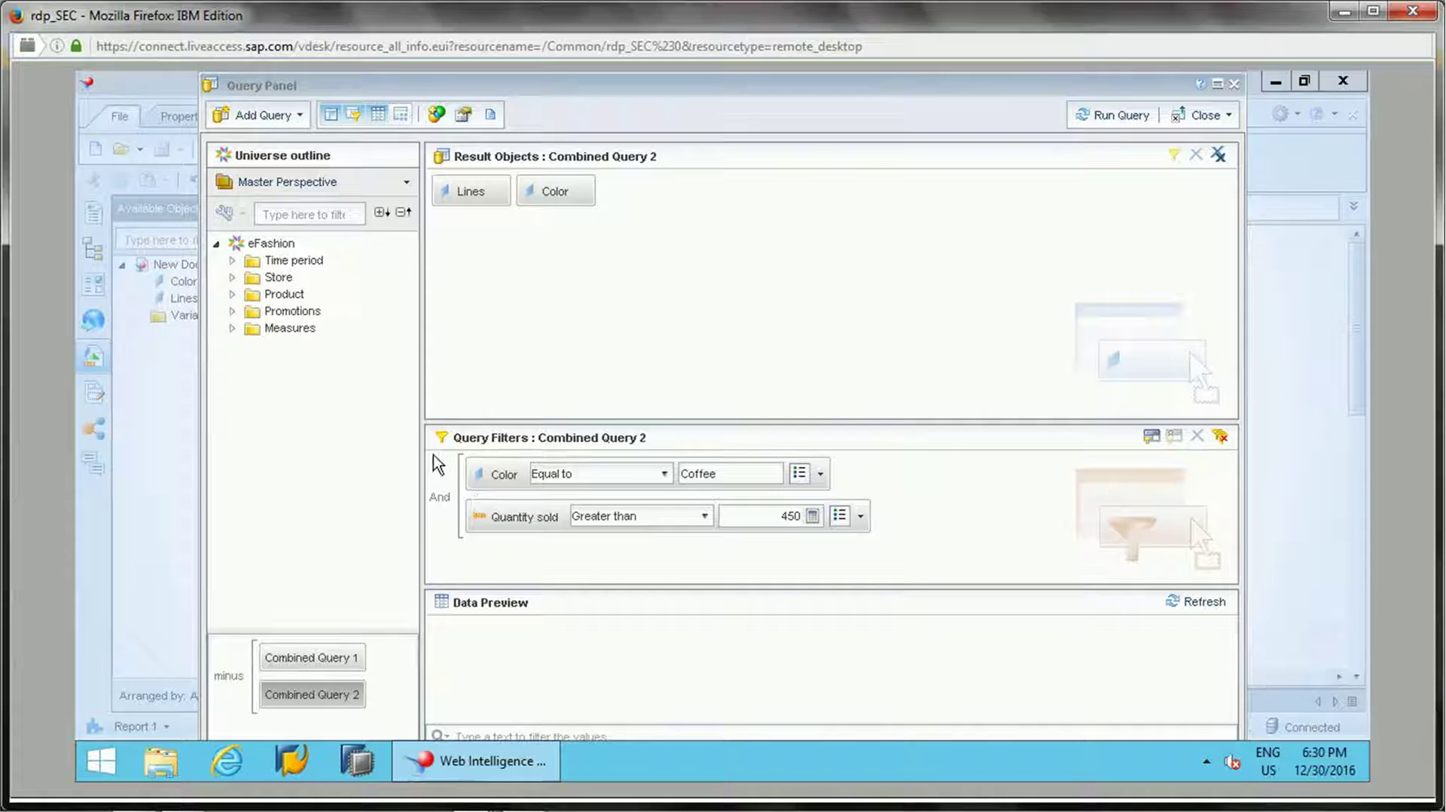
{"action": "left_click", "coordinate": [326, 662]}
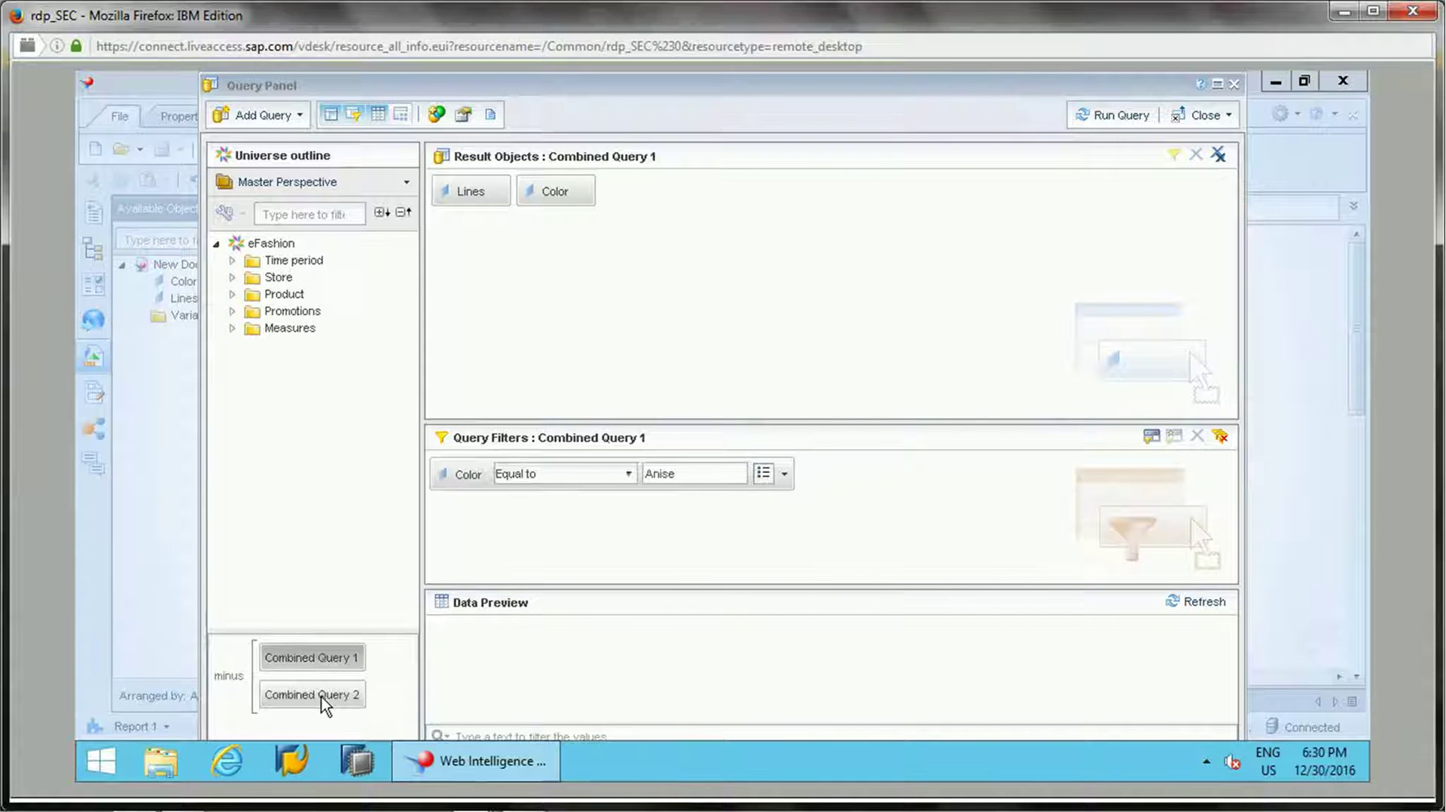
{"action": "left_click", "coordinate": [323, 699]}
{"action": "left_click", "coordinate": [331, 663]}
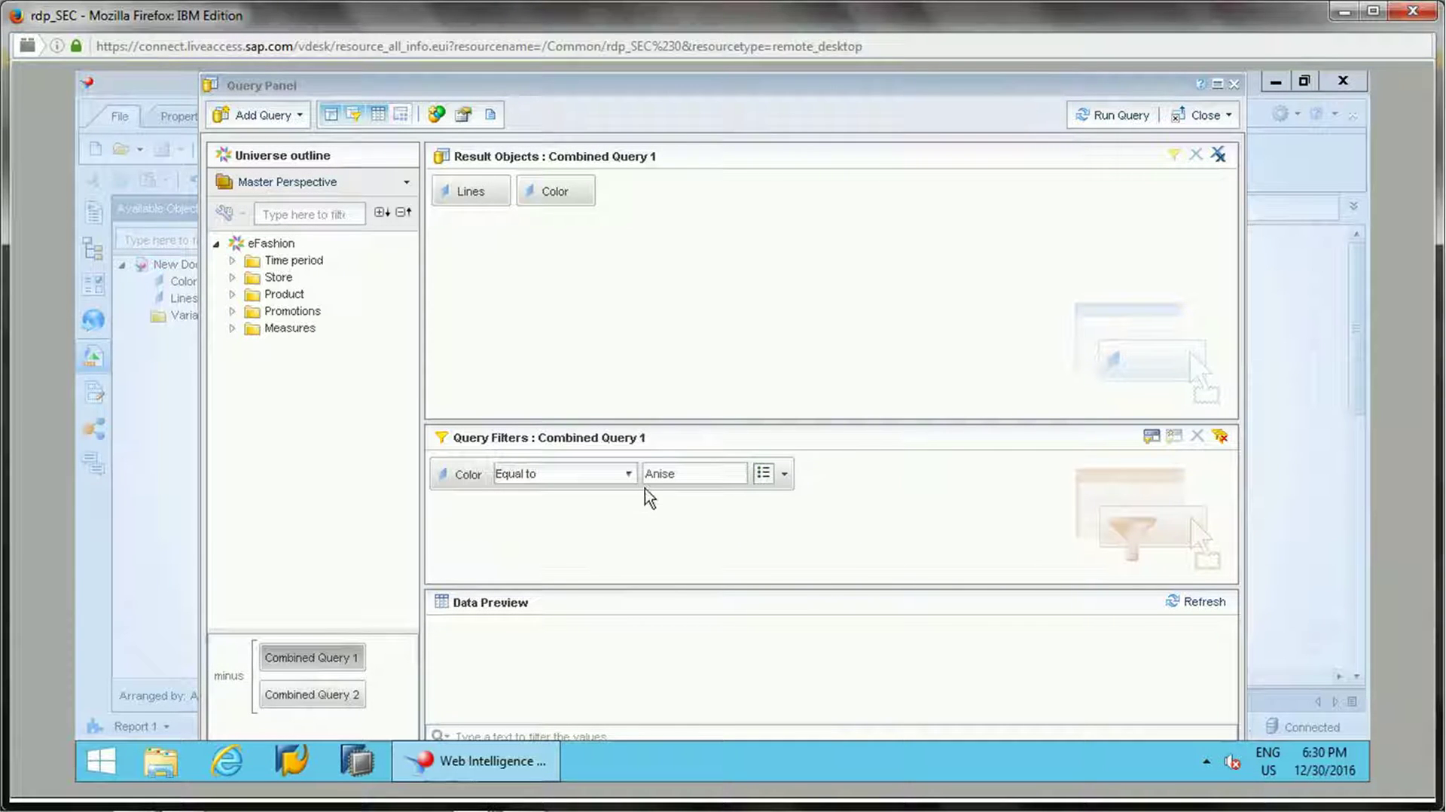
{"action": "left_click", "coordinate": [1115, 116]}
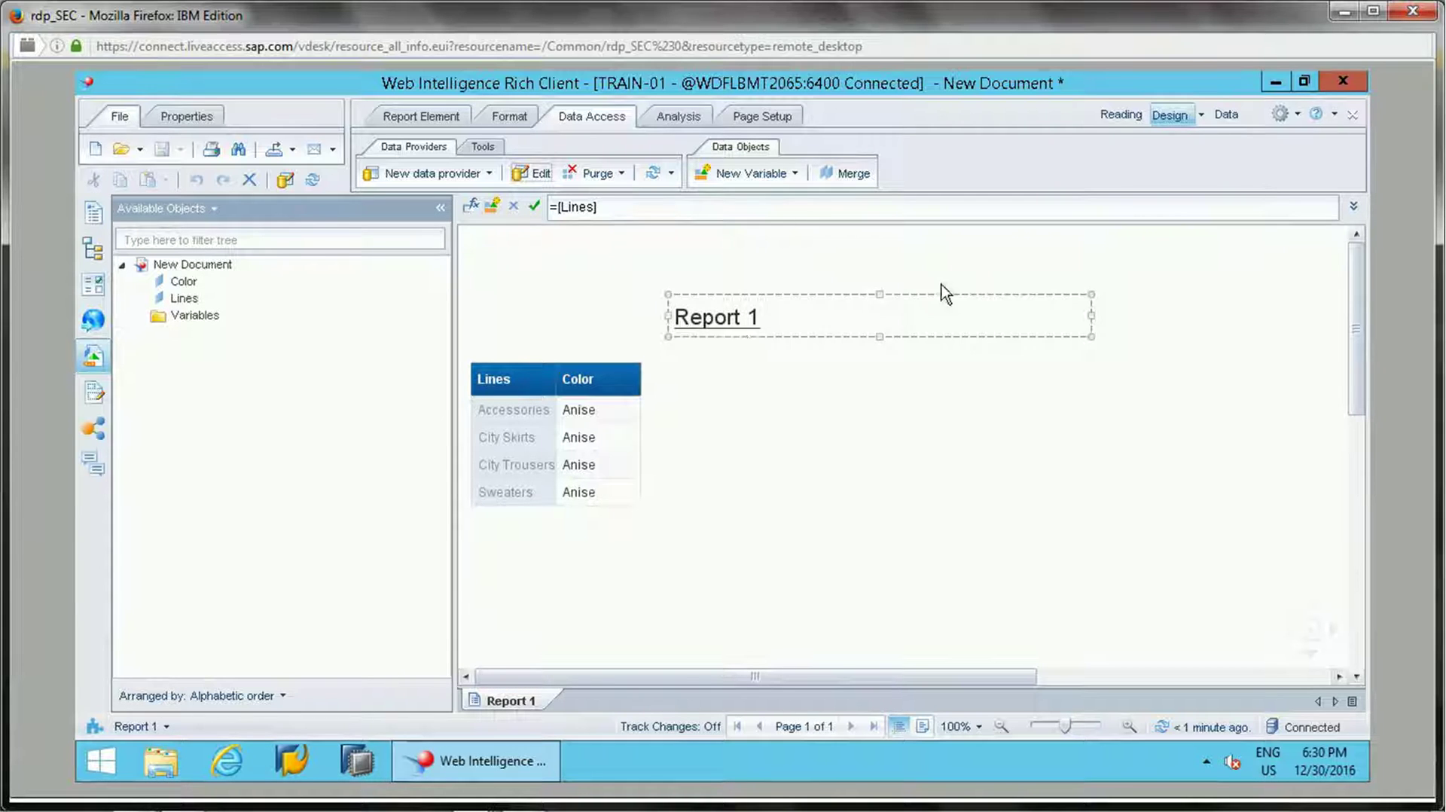
Delete Combined Query 2 and remove Color from the result objects
{"action": "left_click", "coordinate": [531, 175]}
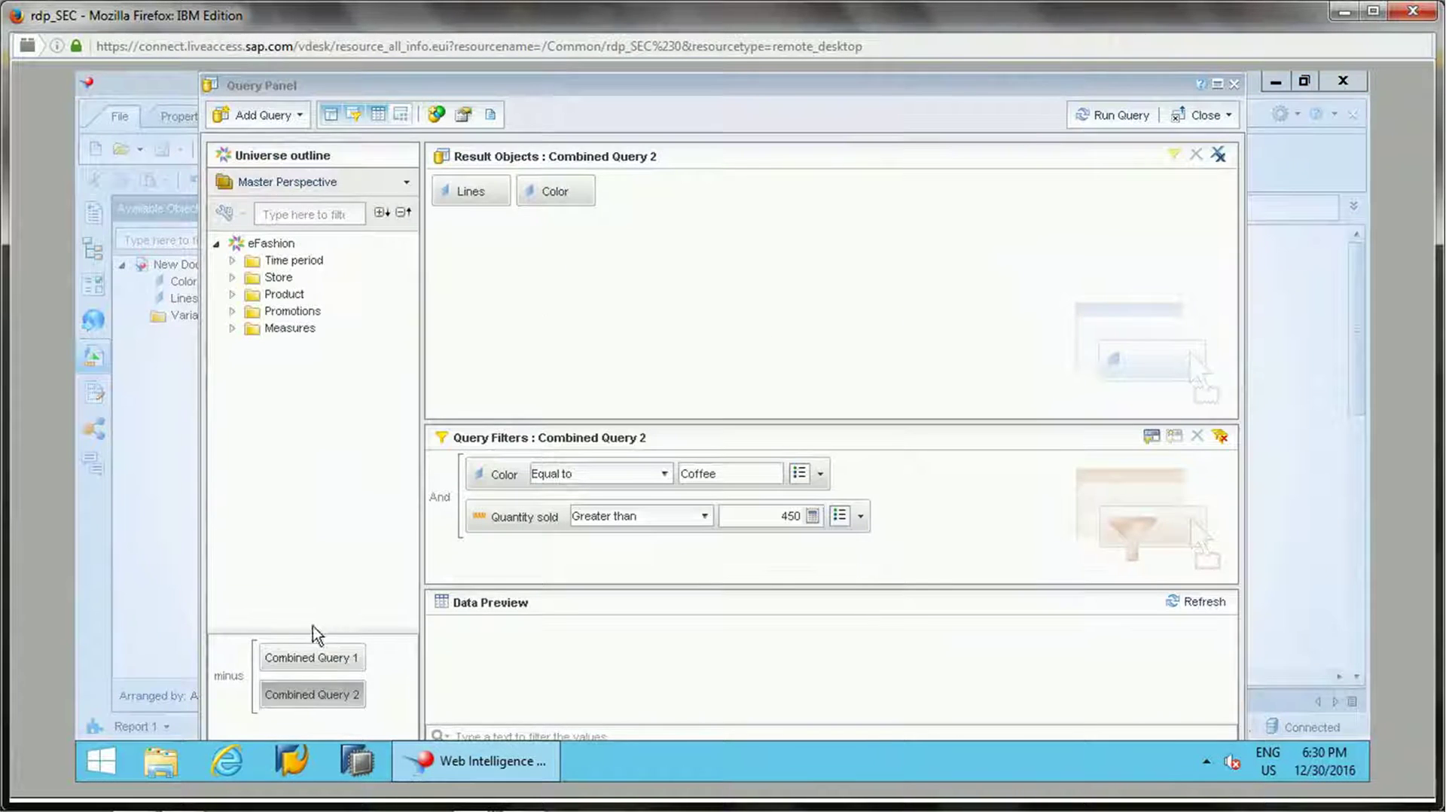
{"action": "key", "text": "Delete"}
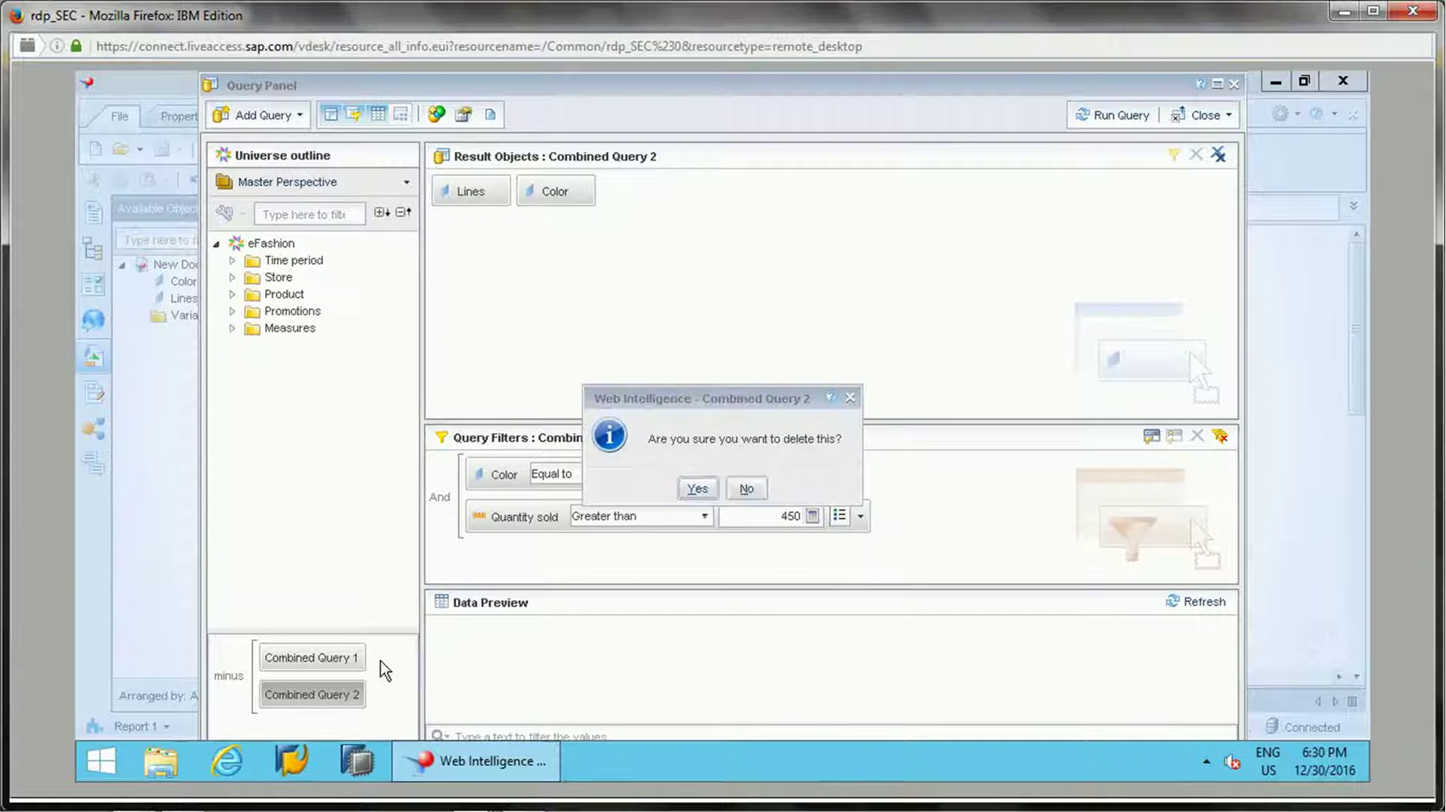
{"action": "left_click", "coordinate": [698, 489]}
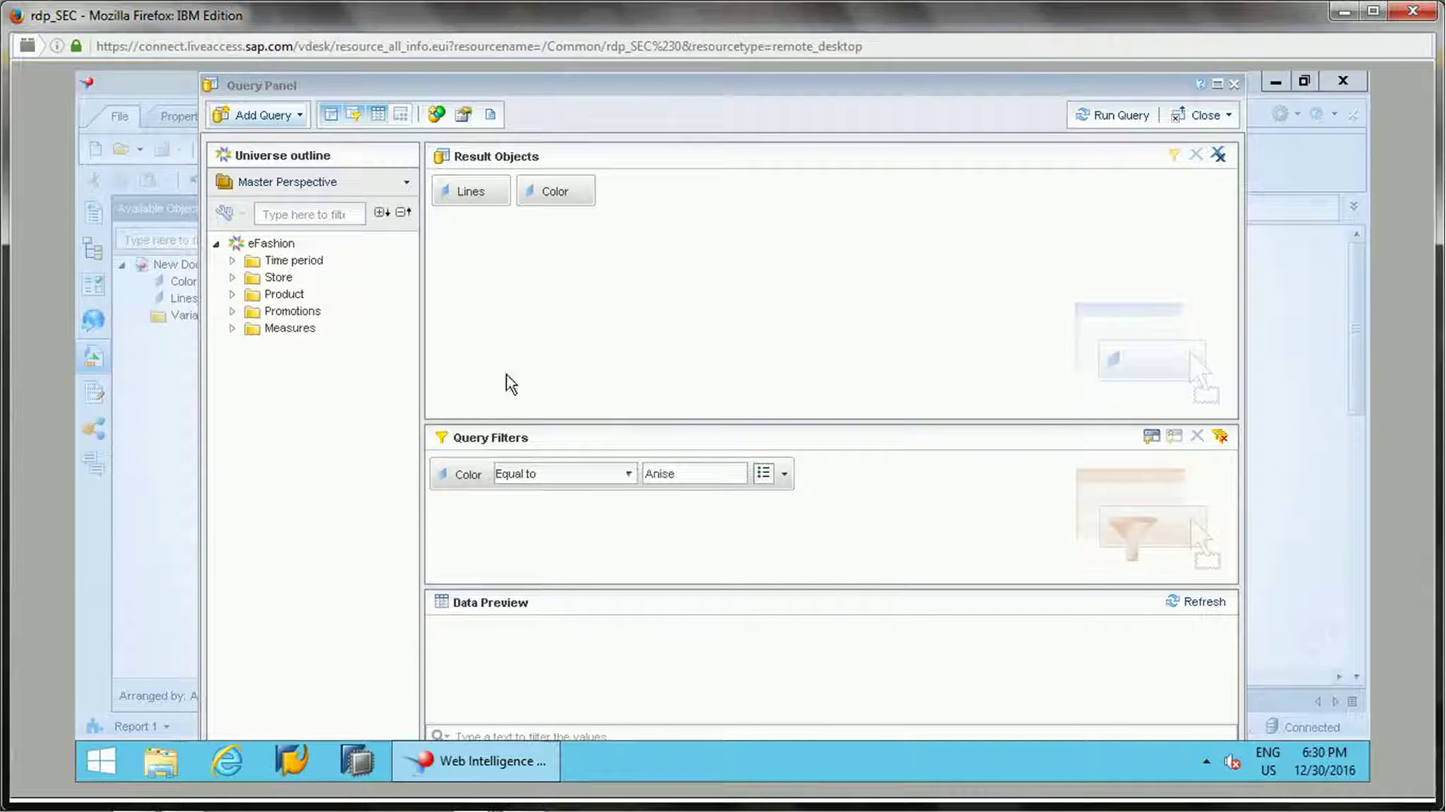
{"action": "left_click", "coordinate": [472, 484]}
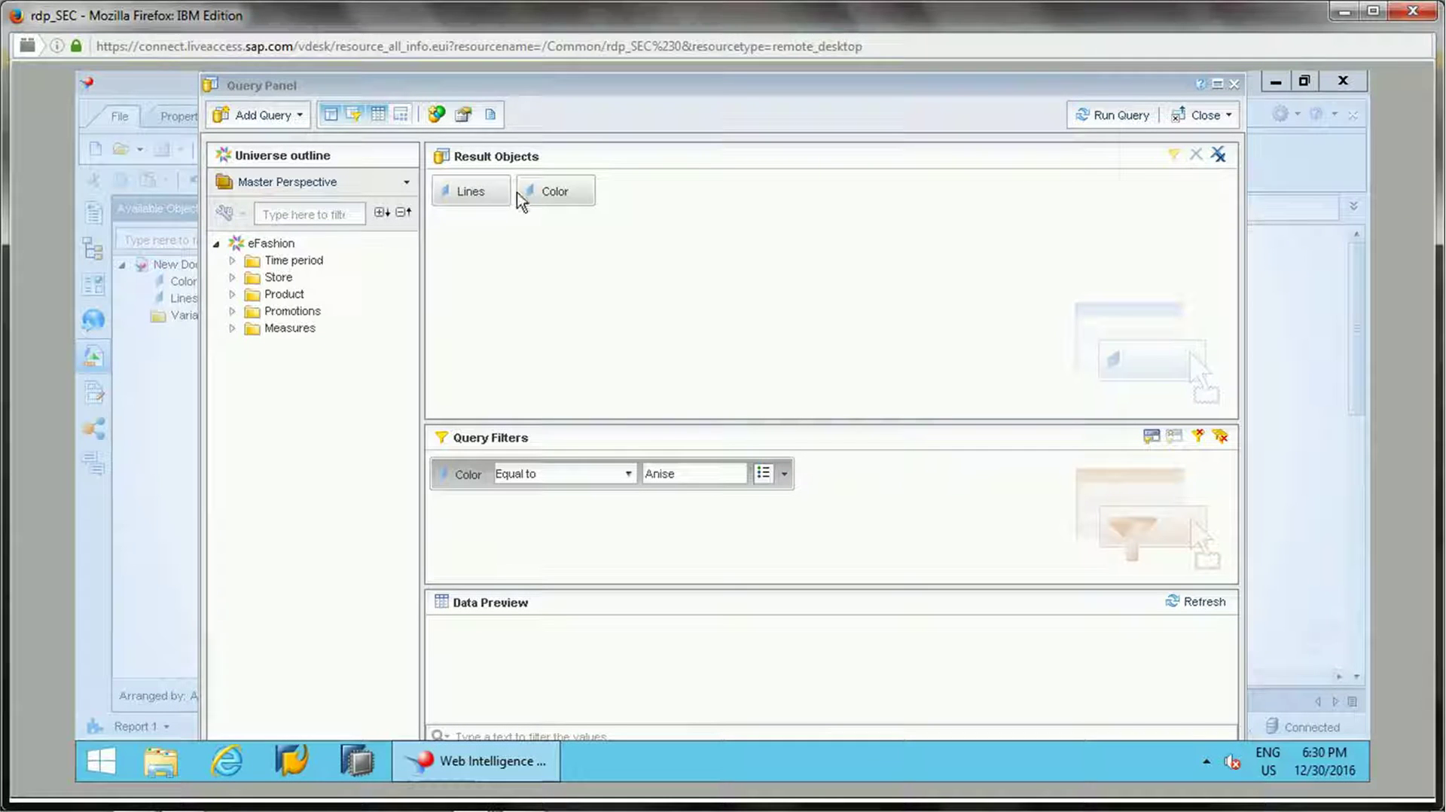
{"action": "left_click", "coordinate": [550, 202]}
{"action": "key", "text": "Delete"}
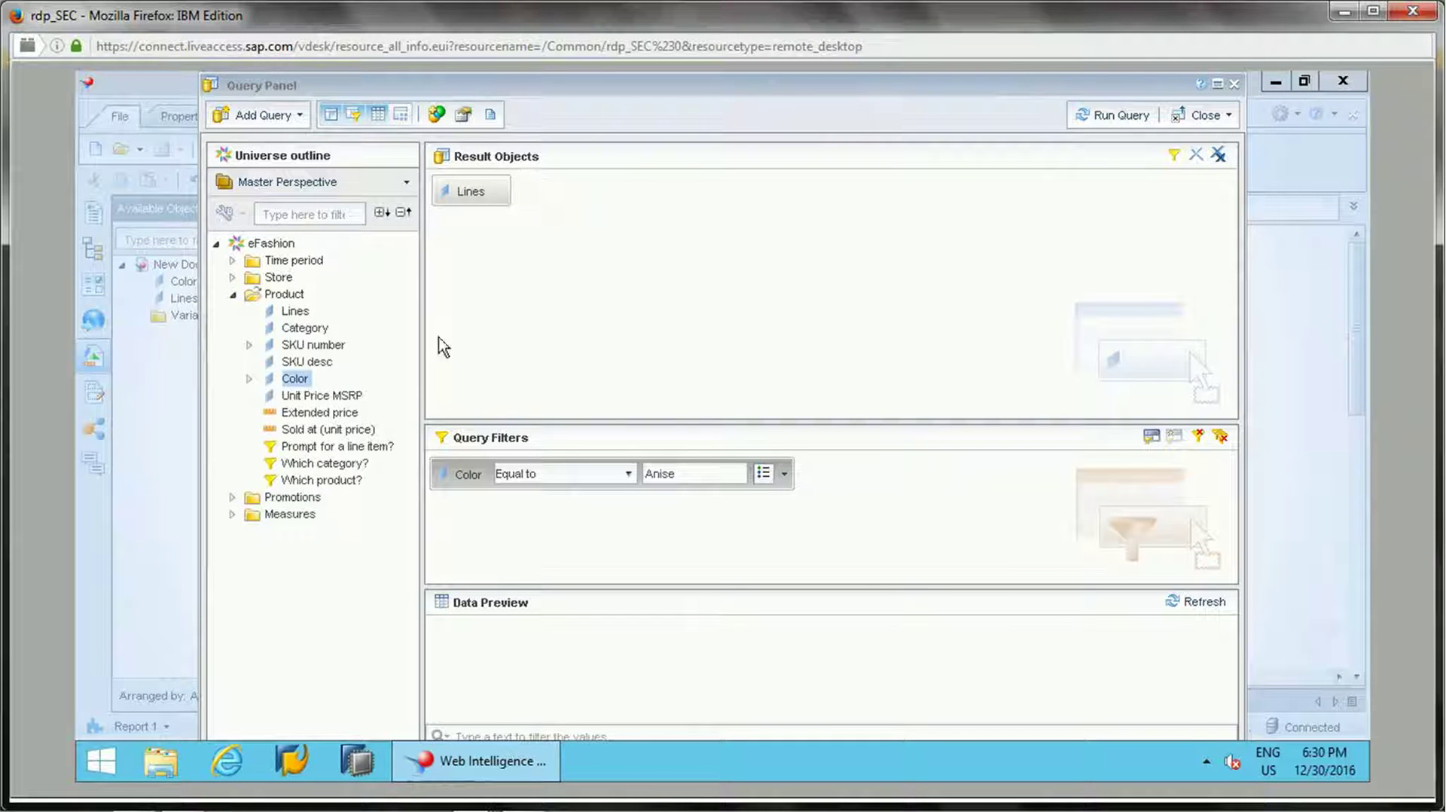
Clear all query filters and add Margin to the result objects beside Lines
{"action": "left_click", "coordinate": [232, 515]}
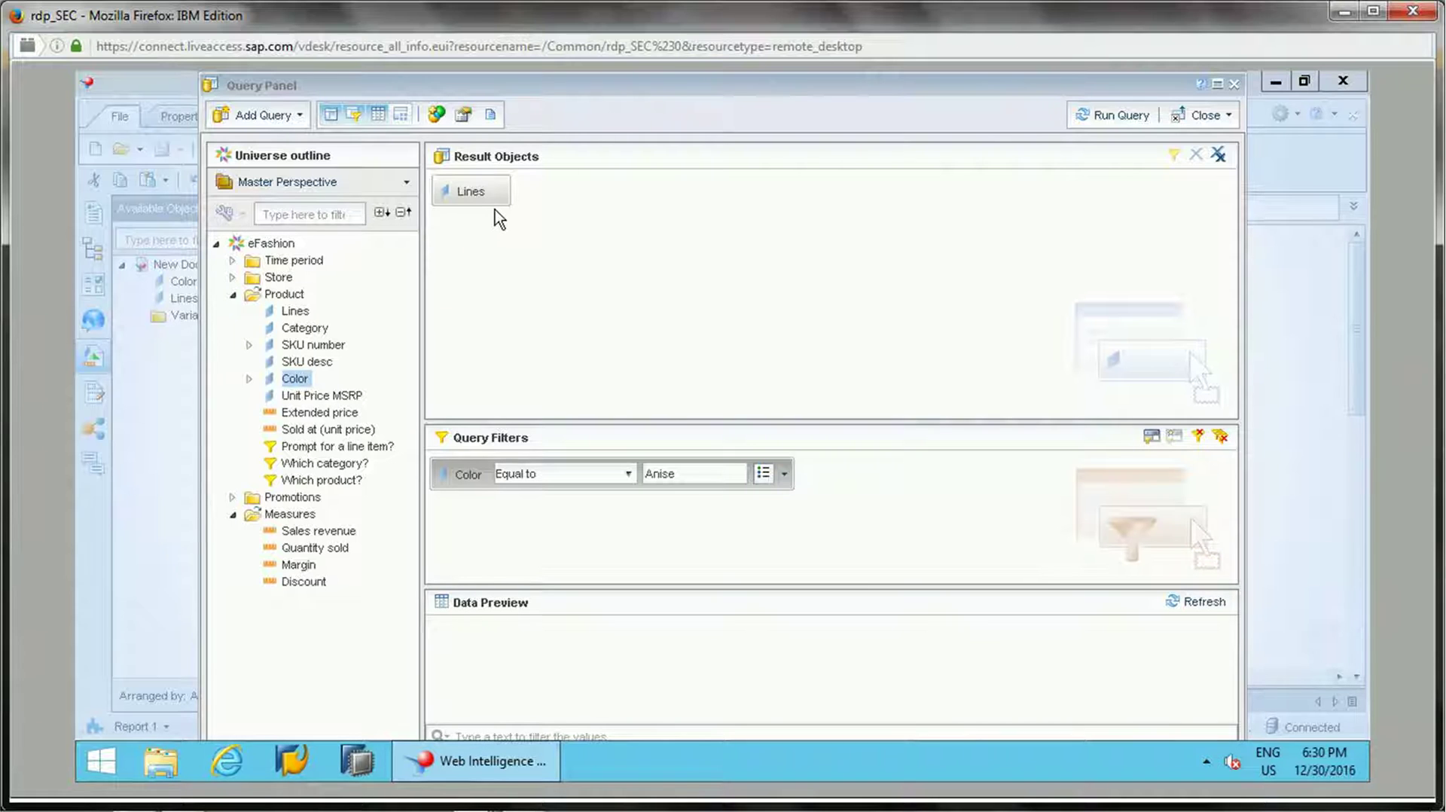
{"action": "left_click_drag", "start_coordinate": [476, 200], "coordinate": [517, 194]}
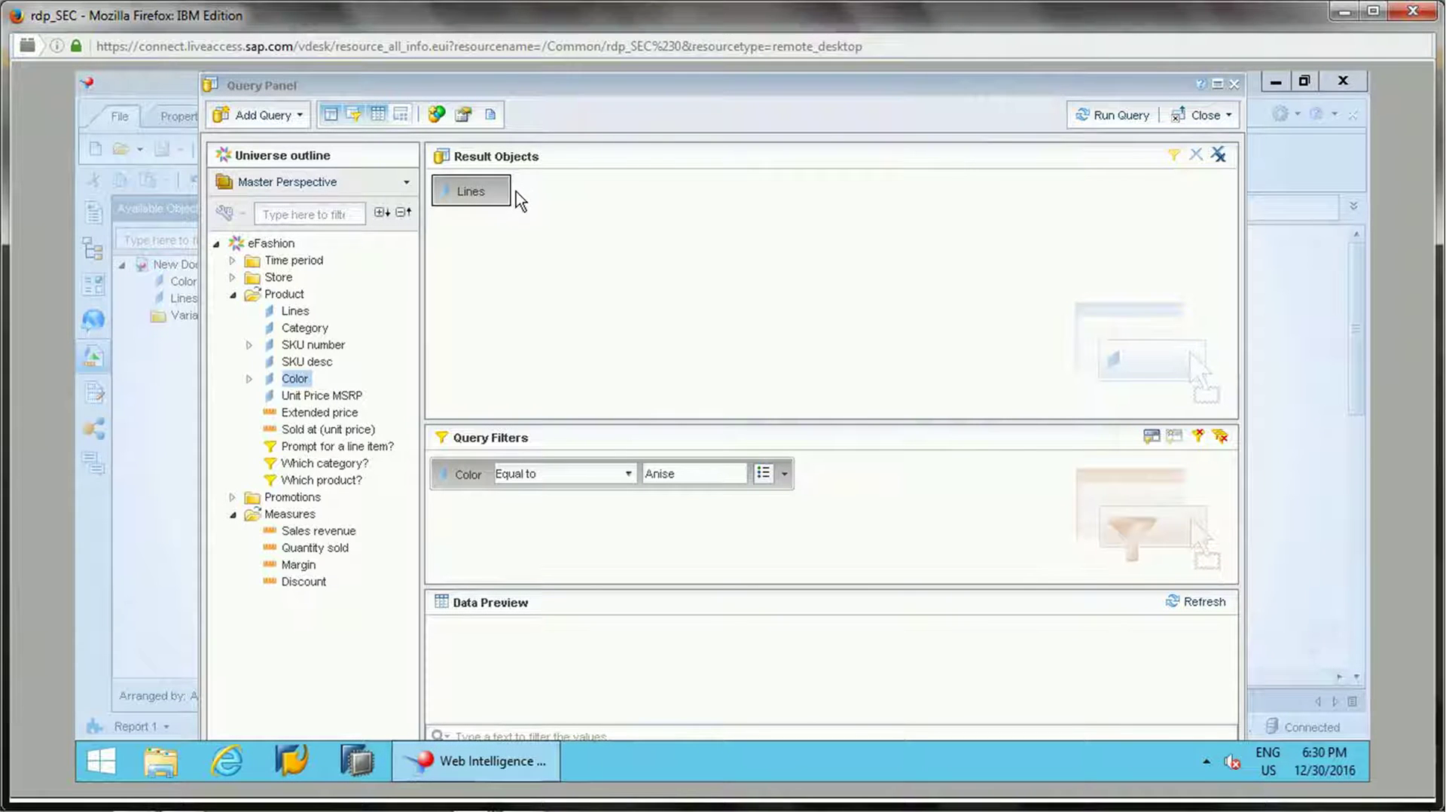
{"action": "left_click", "coordinate": [482, 476]}
{"action": "left_click", "coordinate": [1198, 437]}
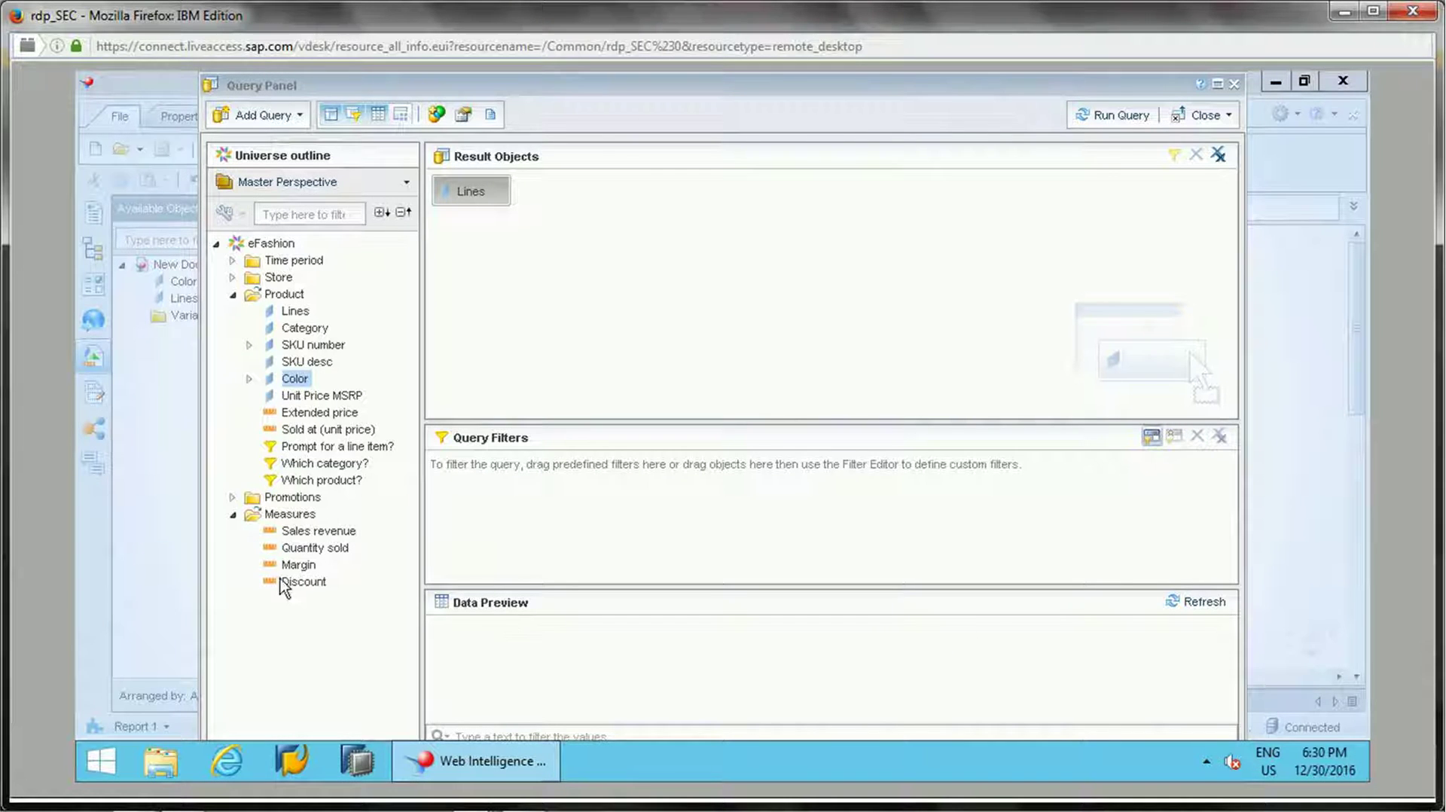
{"action": "left_click_drag", "start_coordinate": [294, 564], "coordinate": [512, 497]}
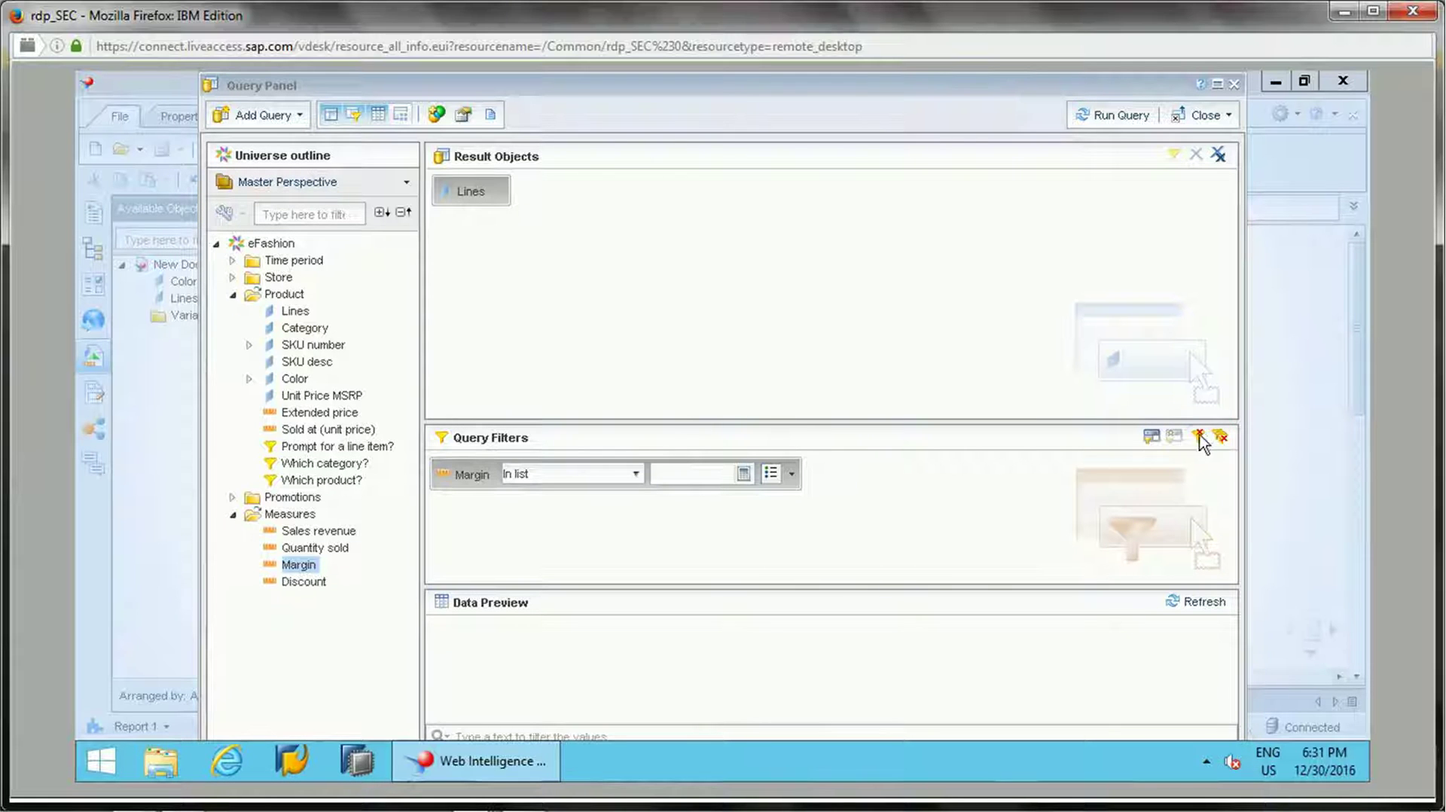
{"action": "left_click", "coordinate": [1220, 435]}
{"action": "left_click", "coordinate": [777, 480]}
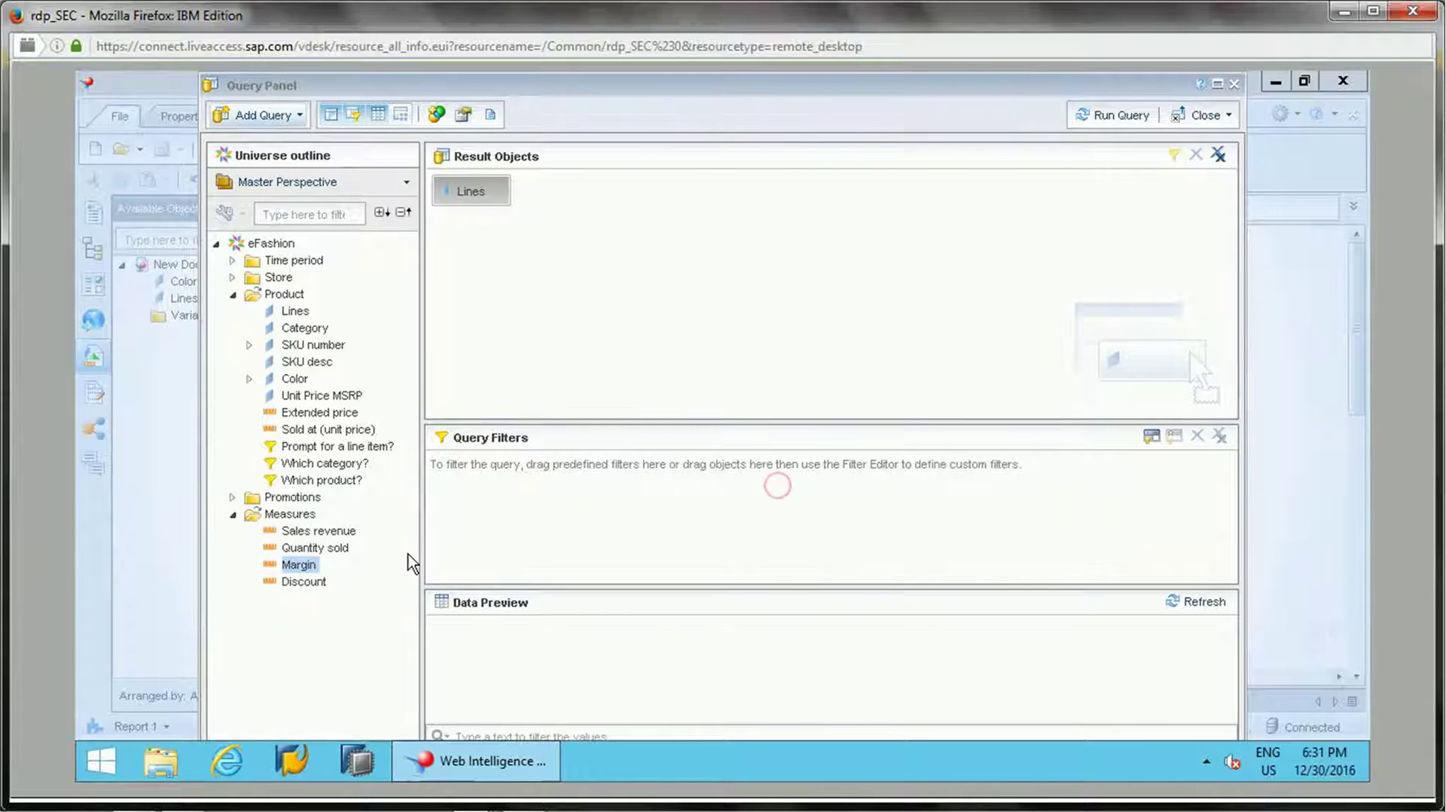
{"action": "left_click_drag", "start_coordinate": [300, 565], "coordinate": [573, 197]}
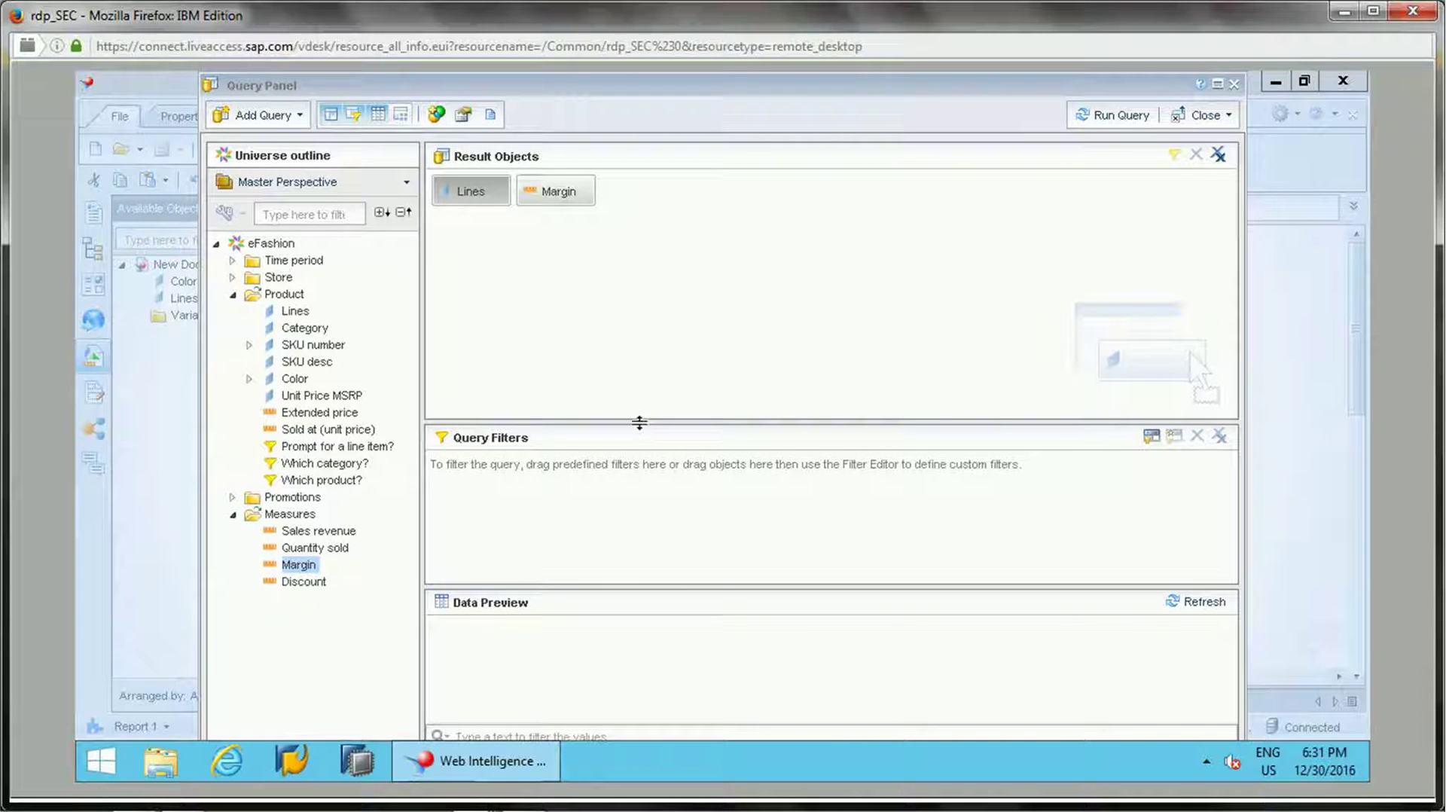
{"action": "left_click_drag", "start_coordinate": [639, 422], "coordinate": [633, 296]}
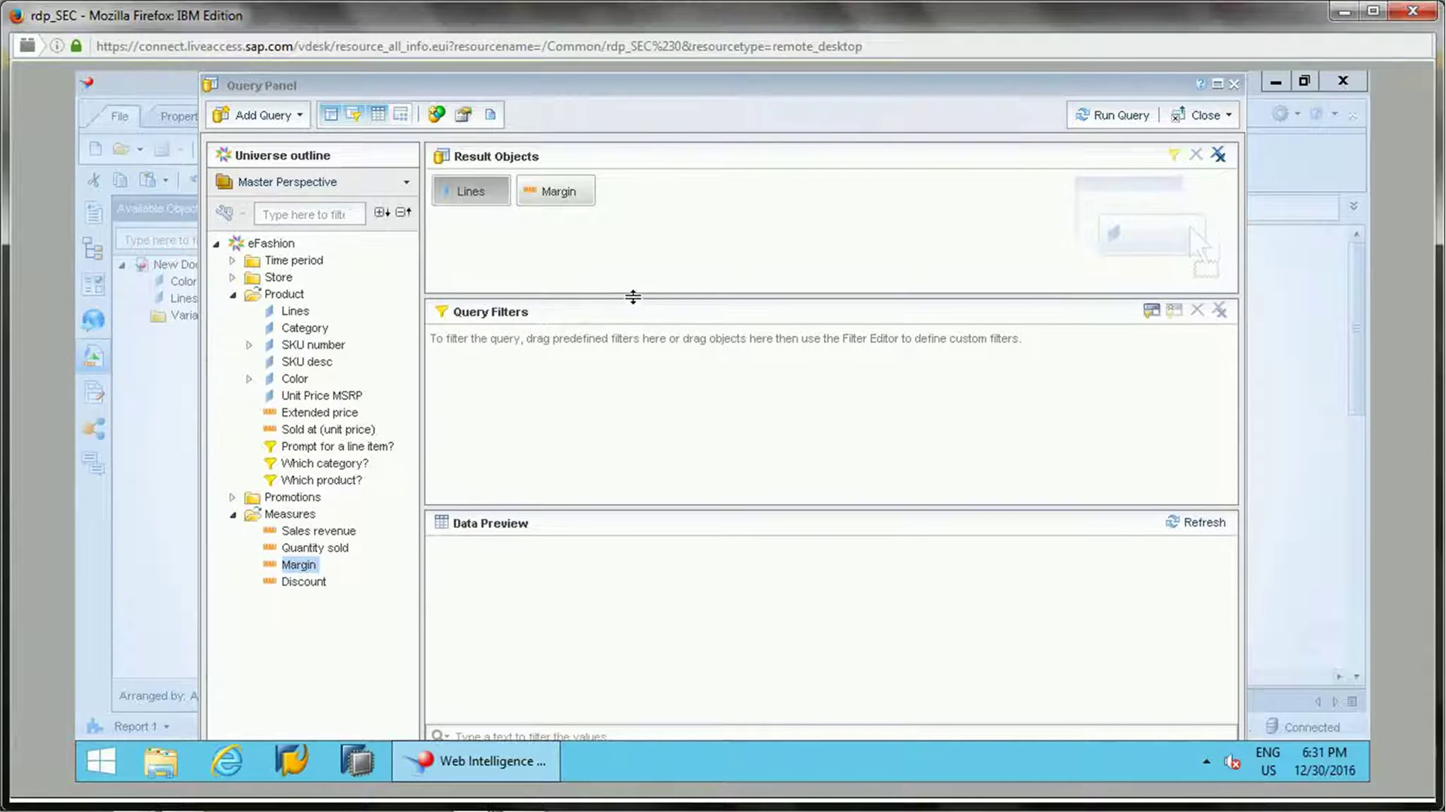
Add a Margin subquery filter using Greater than, keeping the Any quantifier
{"action": "left_click", "coordinate": [576, 202]}
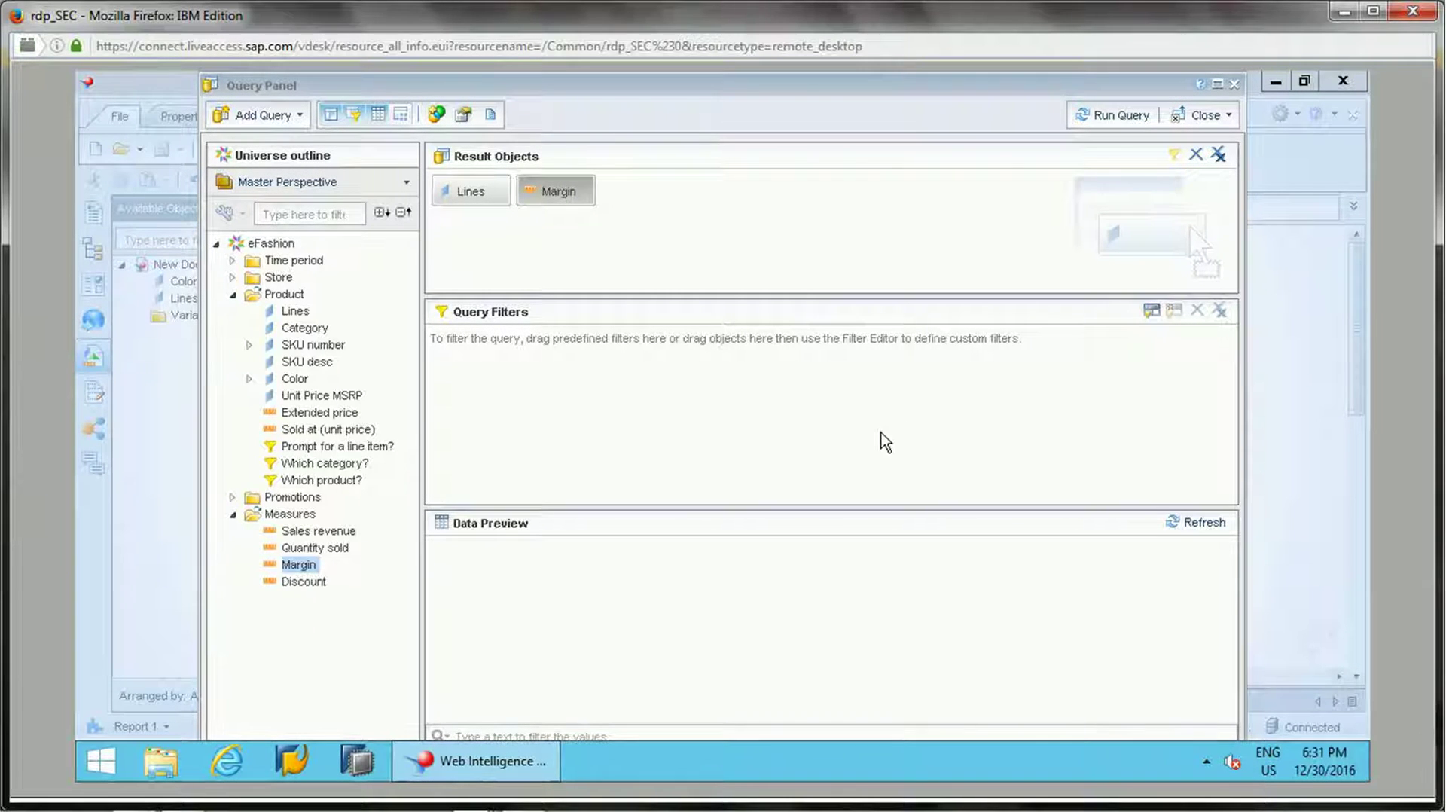
{"action": "left_click", "coordinate": [1150, 310]}
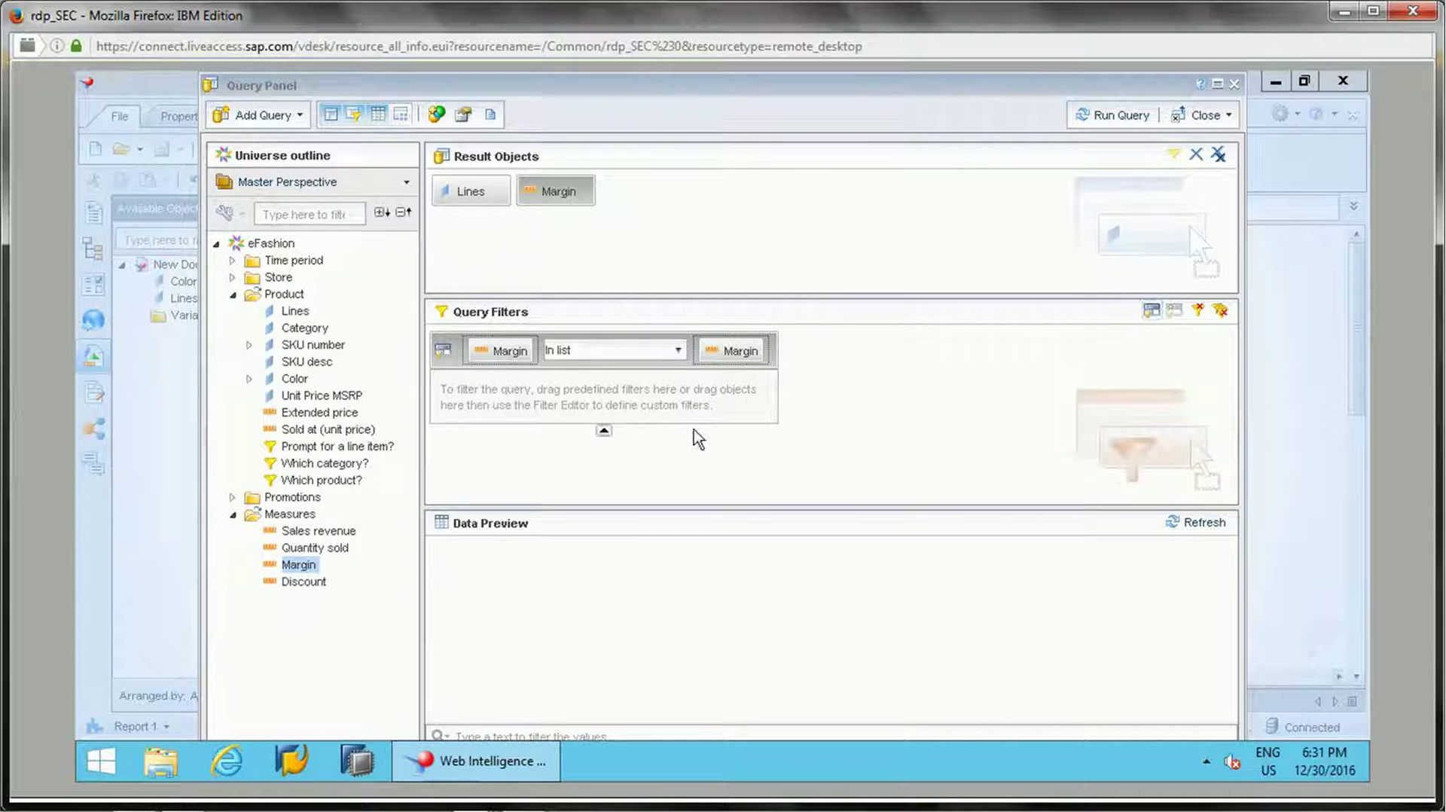
{"action": "left_click", "coordinate": [681, 351]}
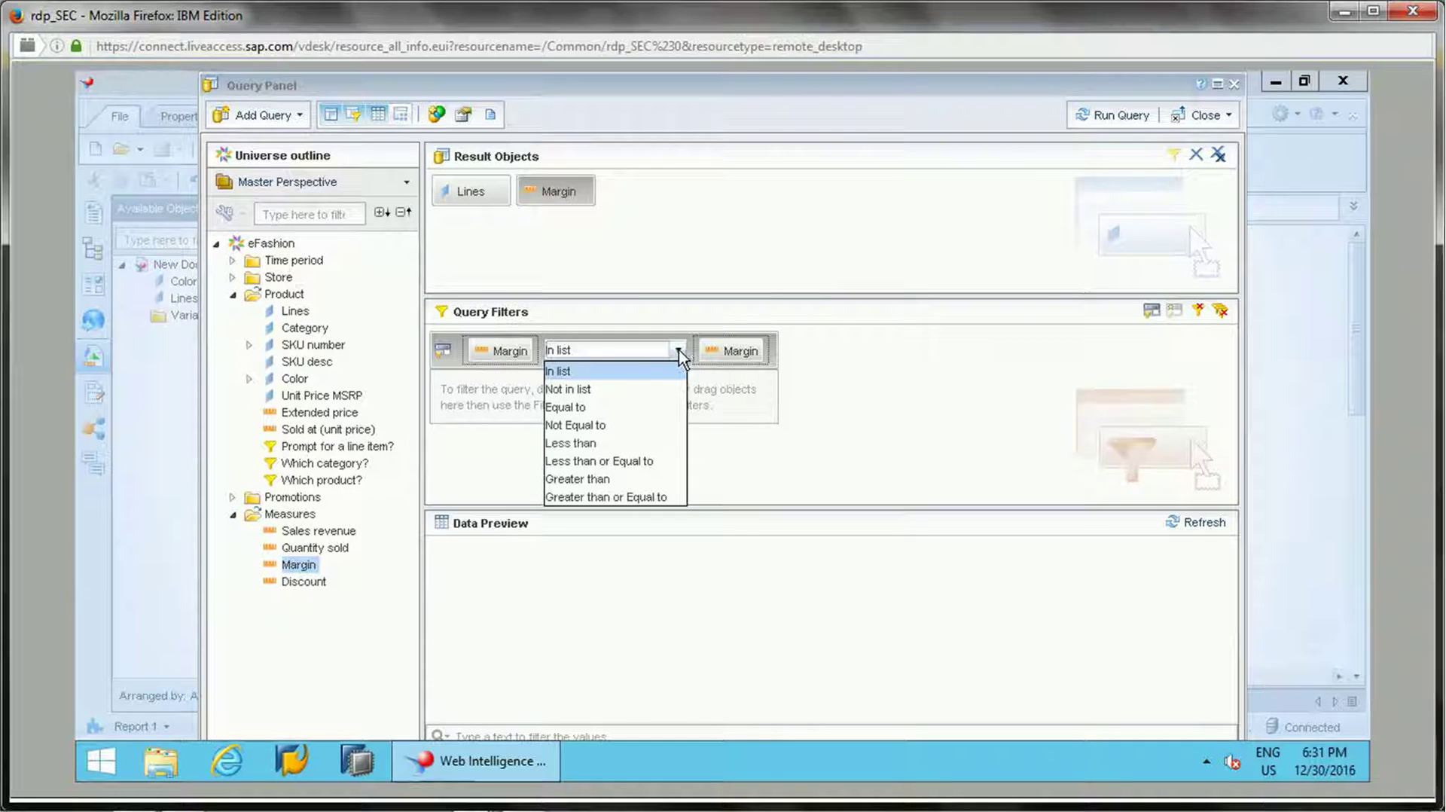
{"action": "left_click", "coordinate": [614, 479]}
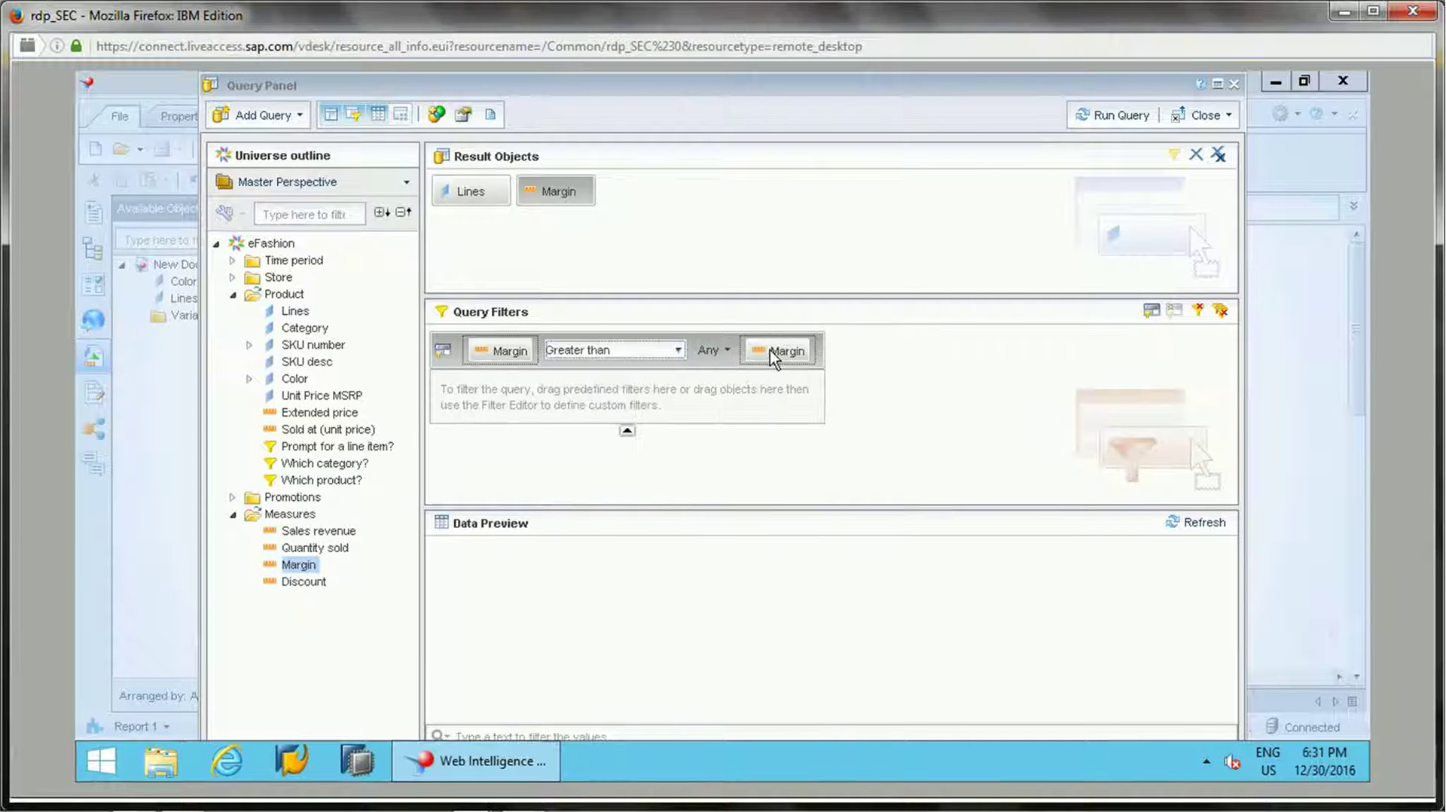
{"action": "left_click", "coordinate": [728, 353]}
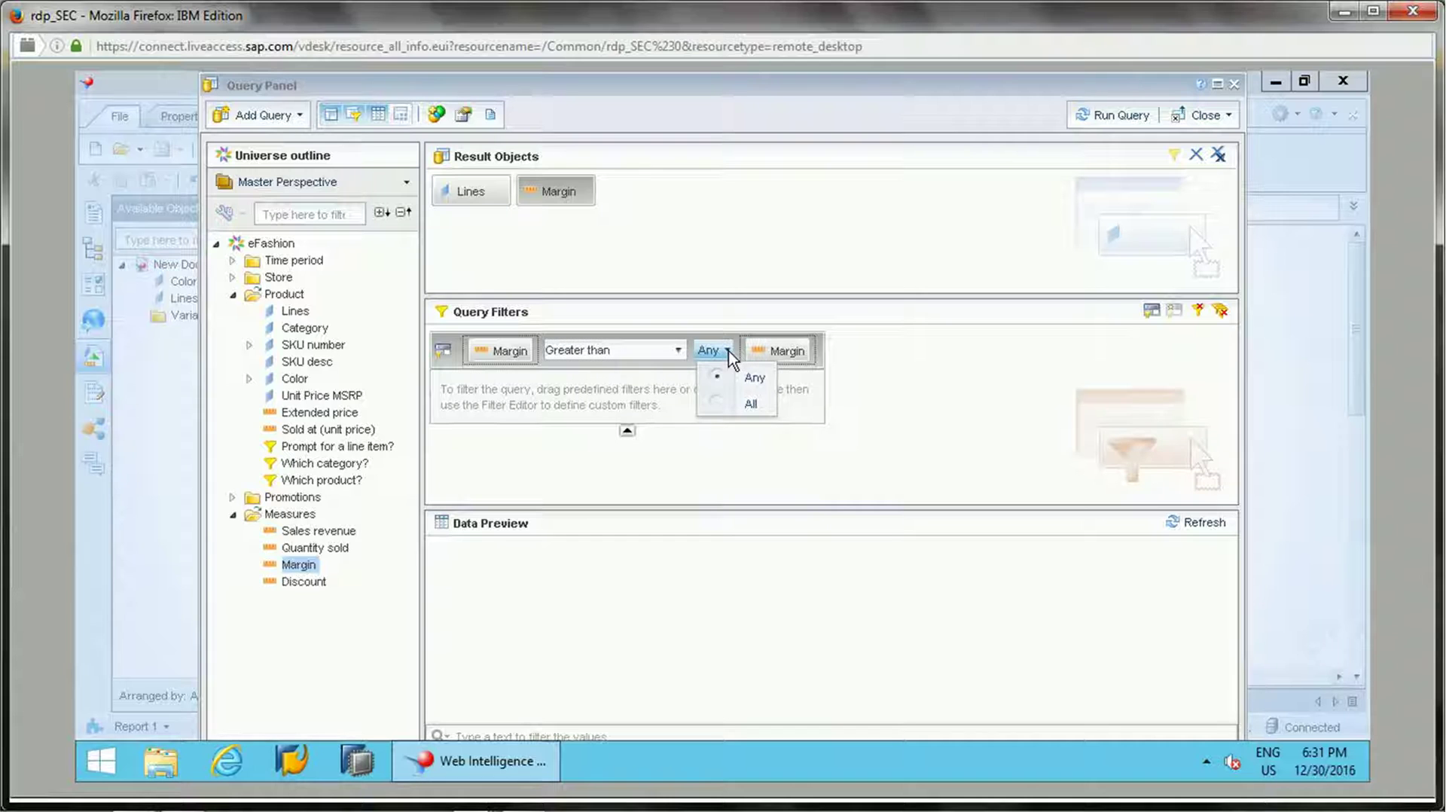
{"action": "left_click", "coordinate": [811, 403]}
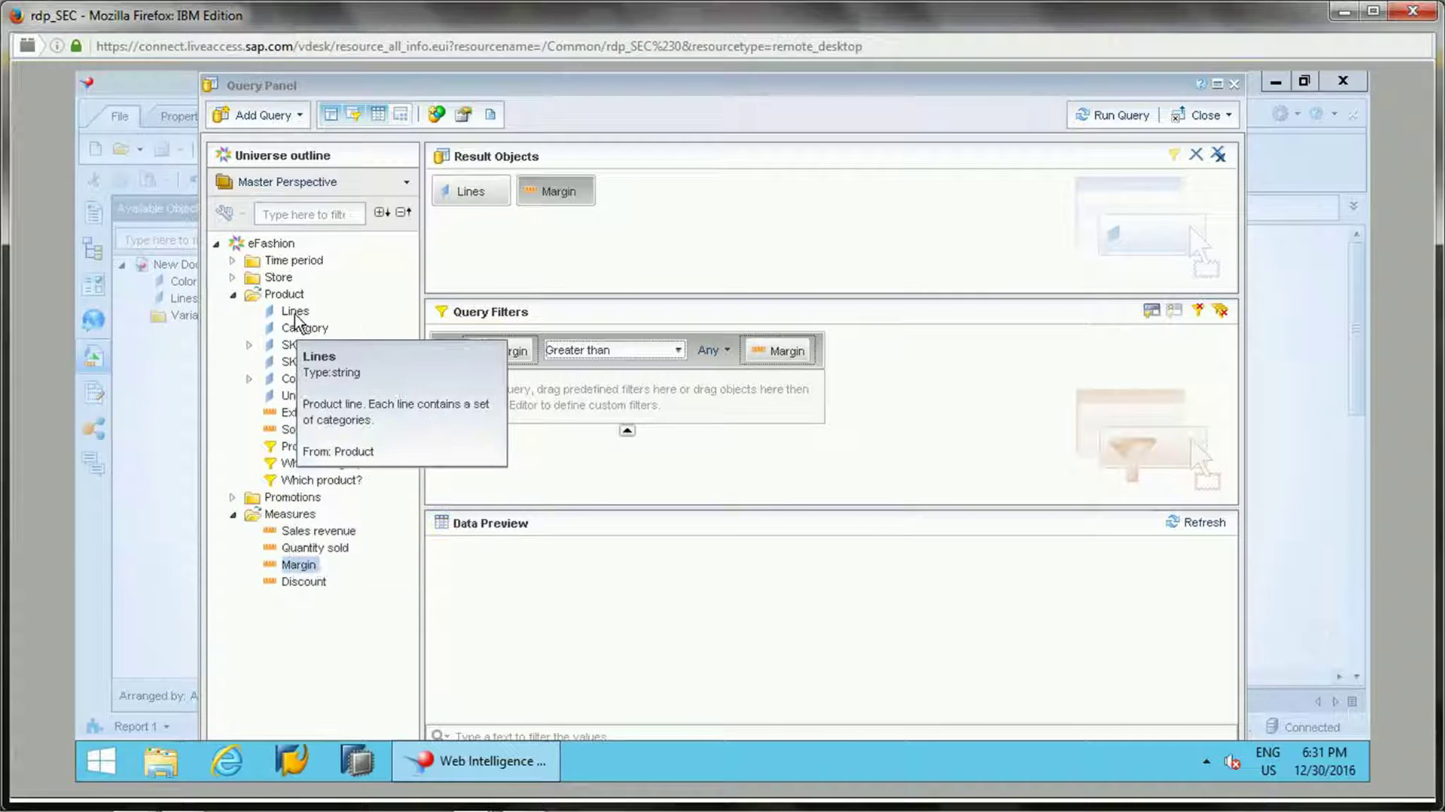
Bring Lines into the subquery and remove Margin from its compared-object slot
{"action": "left_click_drag", "start_coordinate": [621, 443], "coordinate": [558, 411]}
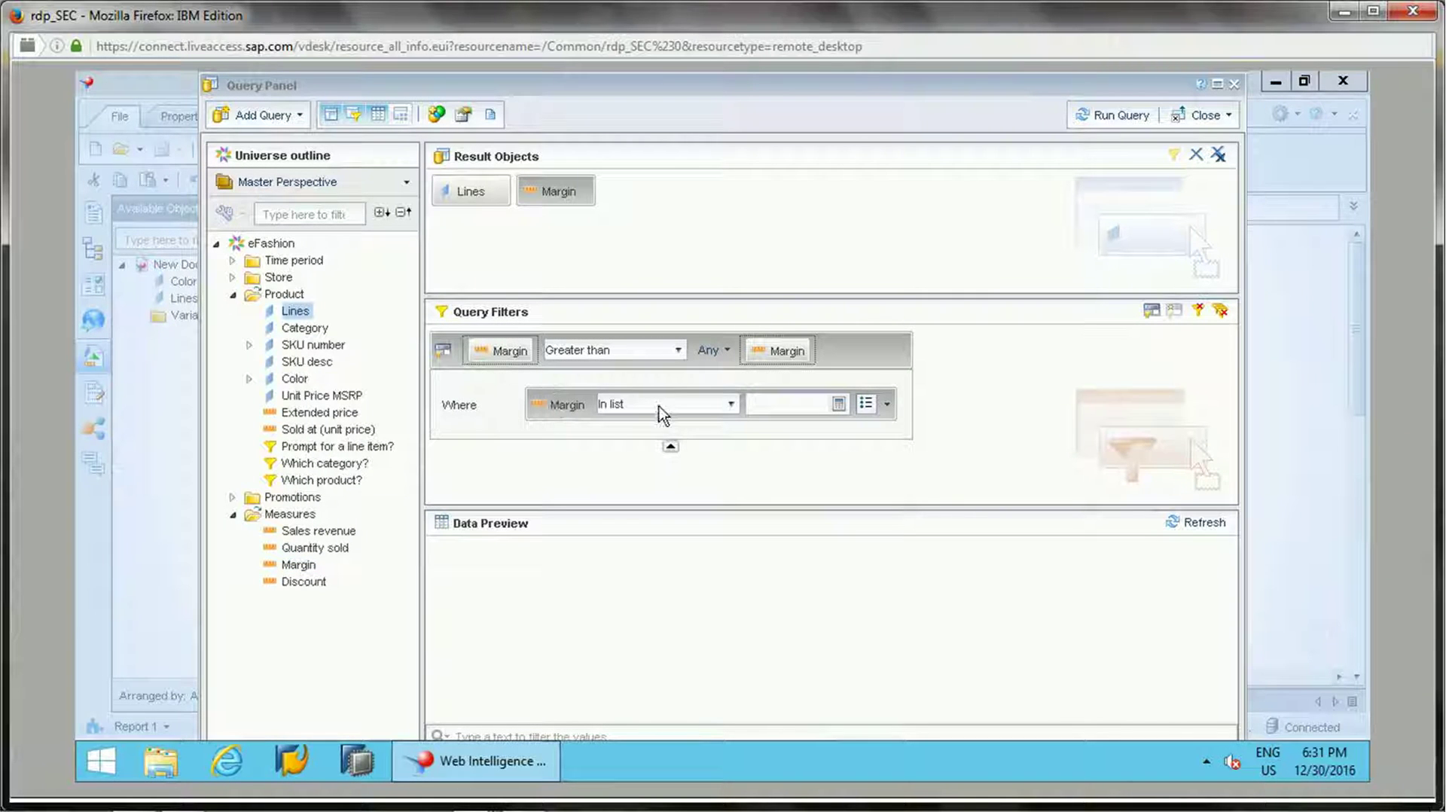
{"action": "left_click", "coordinate": [730, 405]}
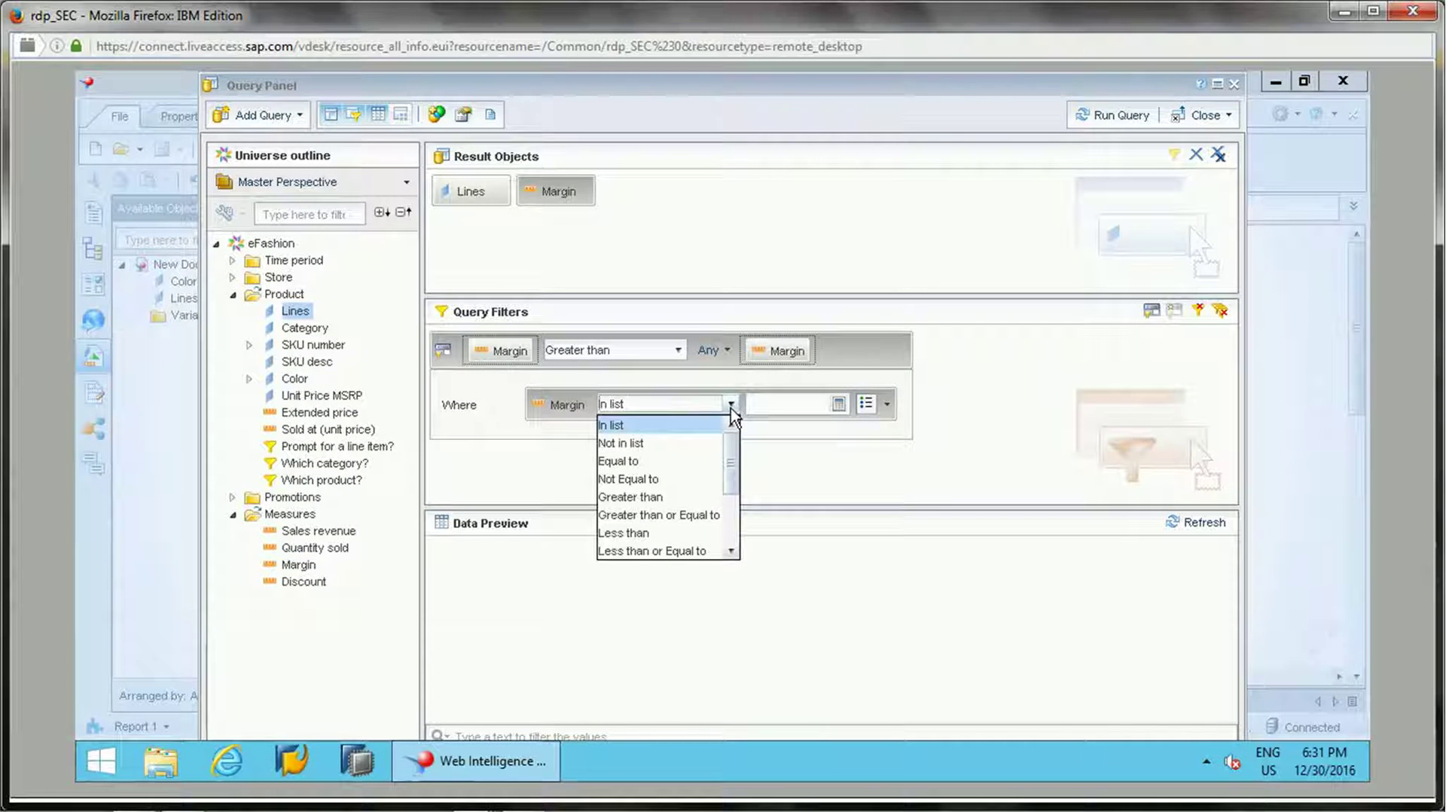
{"action": "left_click", "coordinate": [557, 406]}
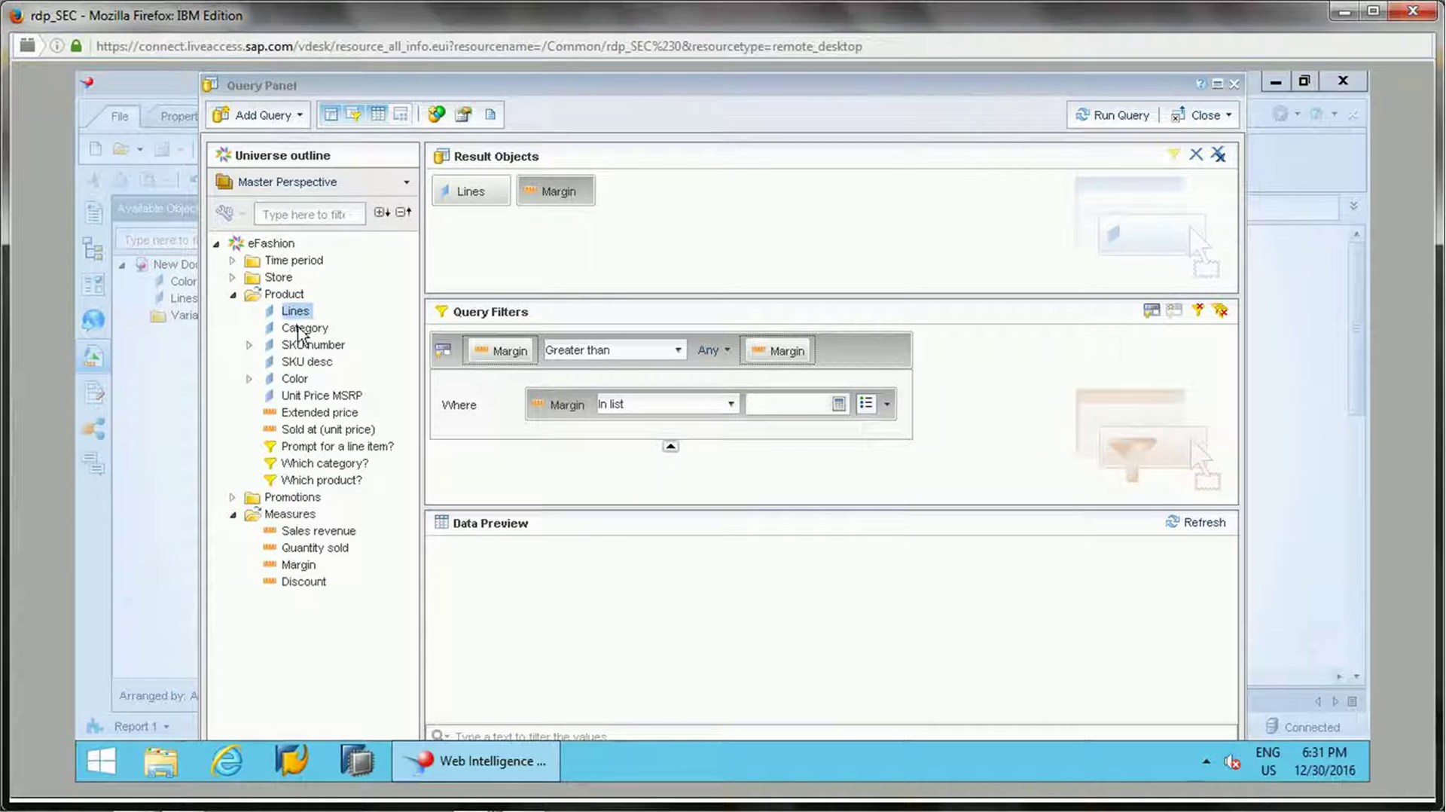
{"action": "left_click_drag", "start_coordinate": [294, 311], "coordinate": [770, 354]}
{"action": "left_click_drag", "start_coordinate": [296, 309], "coordinate": [745, 352]}
{"action": "left_click", "coordinate": [859, 354]}
{"action": "key", "text": "Delete"}
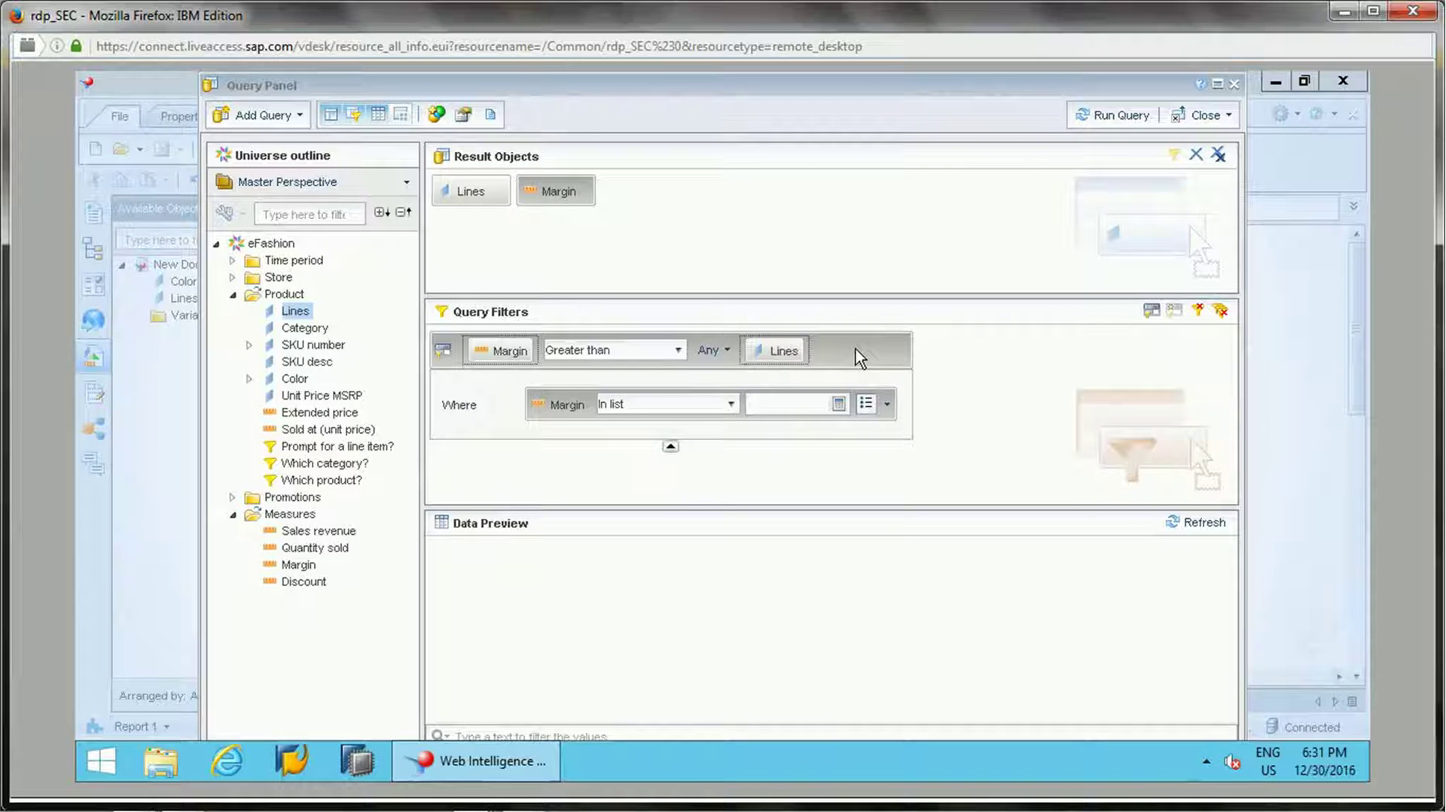
Make Lines In list the subquery's Where condition and delete the Margin In list condition
{"action": "left_click", "coordinate": [732, 405]}
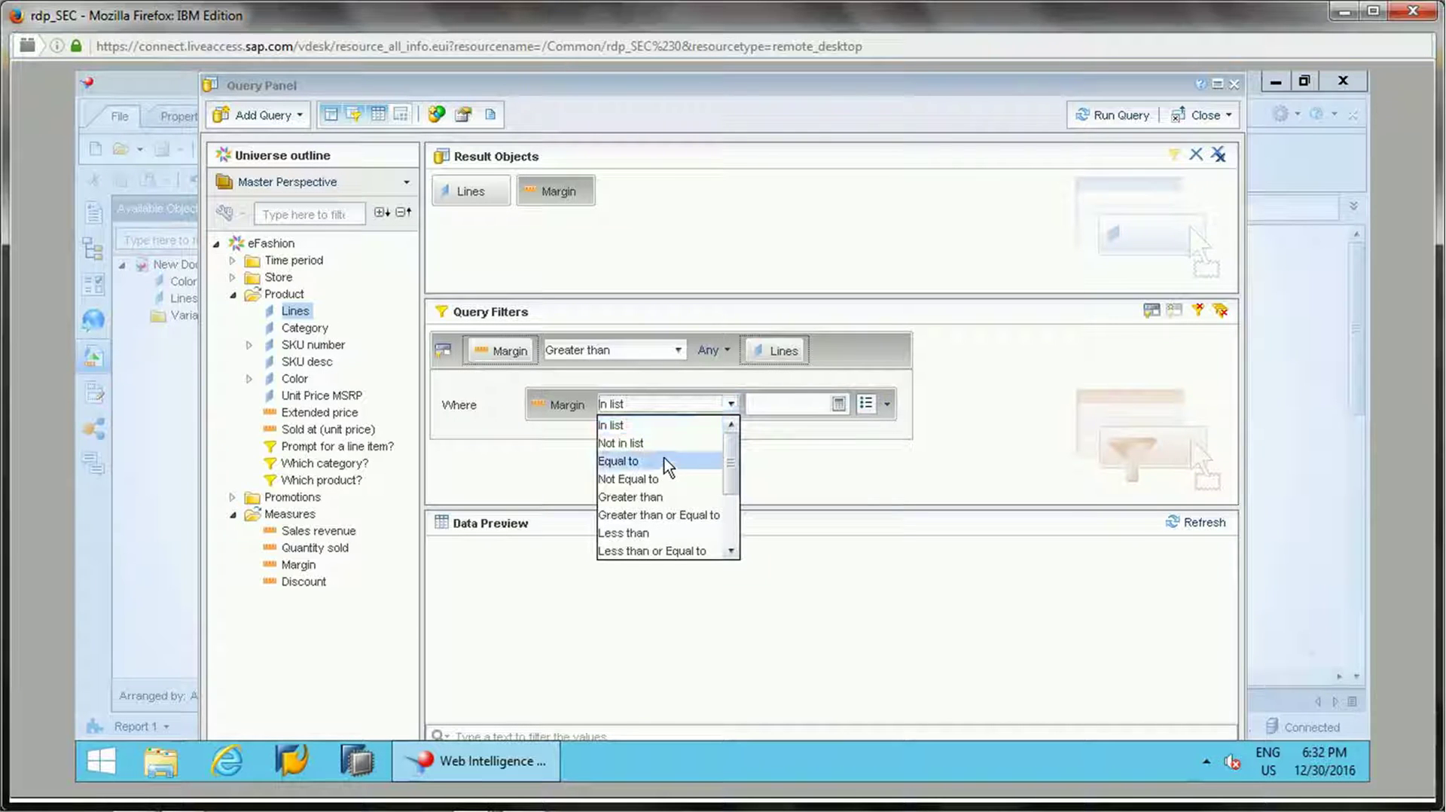
{"action": "left_click", "coordinate": [641, 425]}
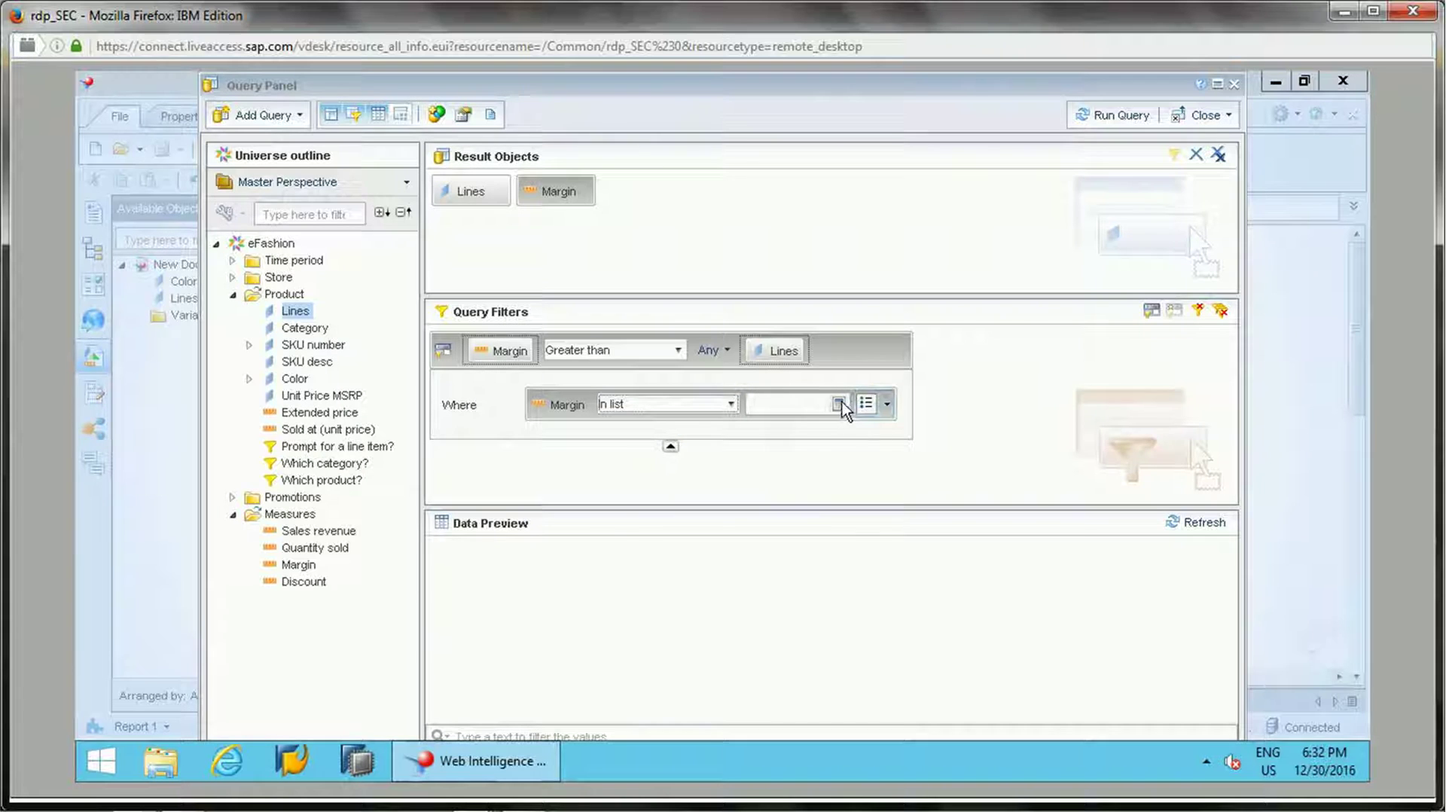
{"action": "left_click", "coordinate": [884, 405]}
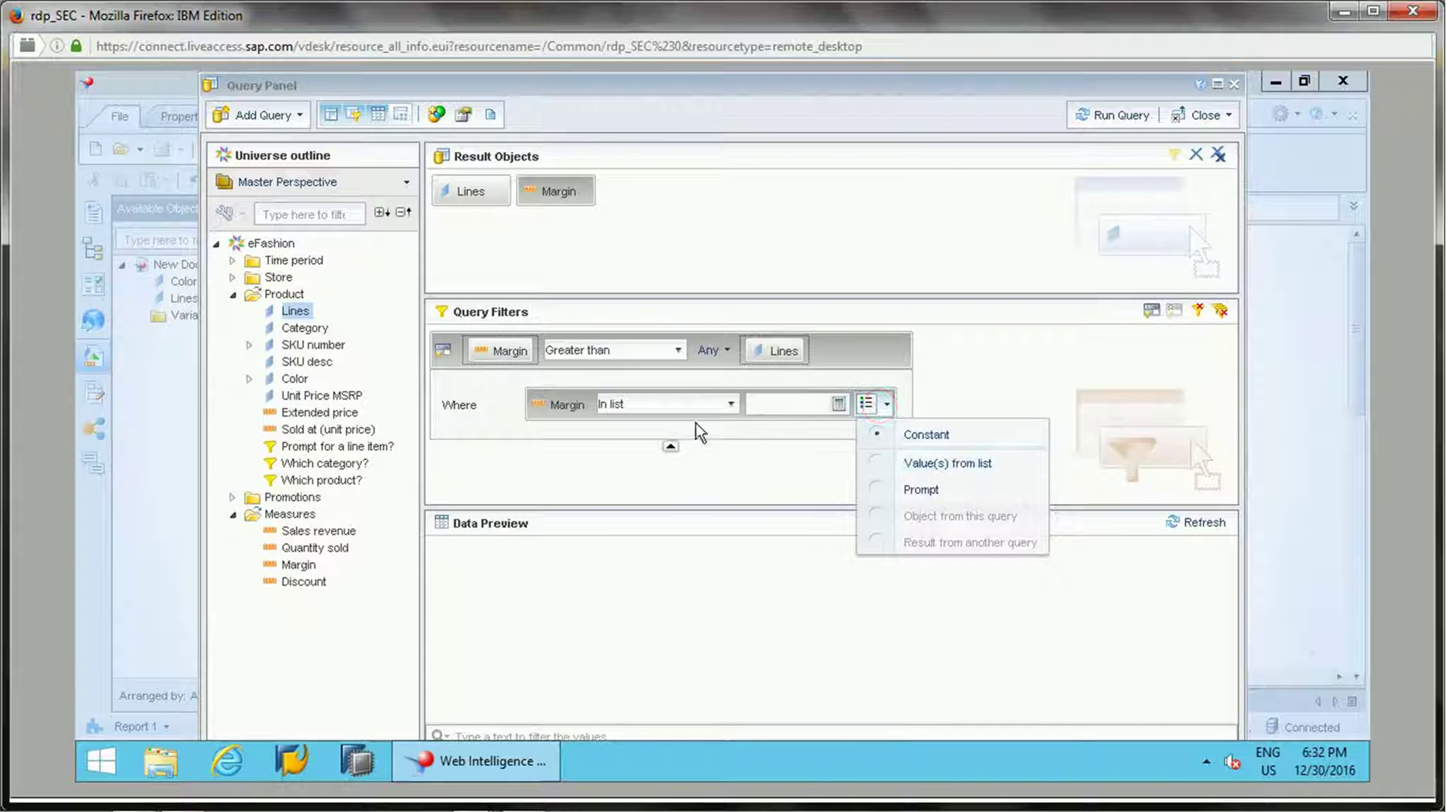
{"action": "left_click", "coordinate": [561, 410]}
{"action": "left_click_drag", "start_coordinate": [762, 354], "coordinate": [559, 411]}
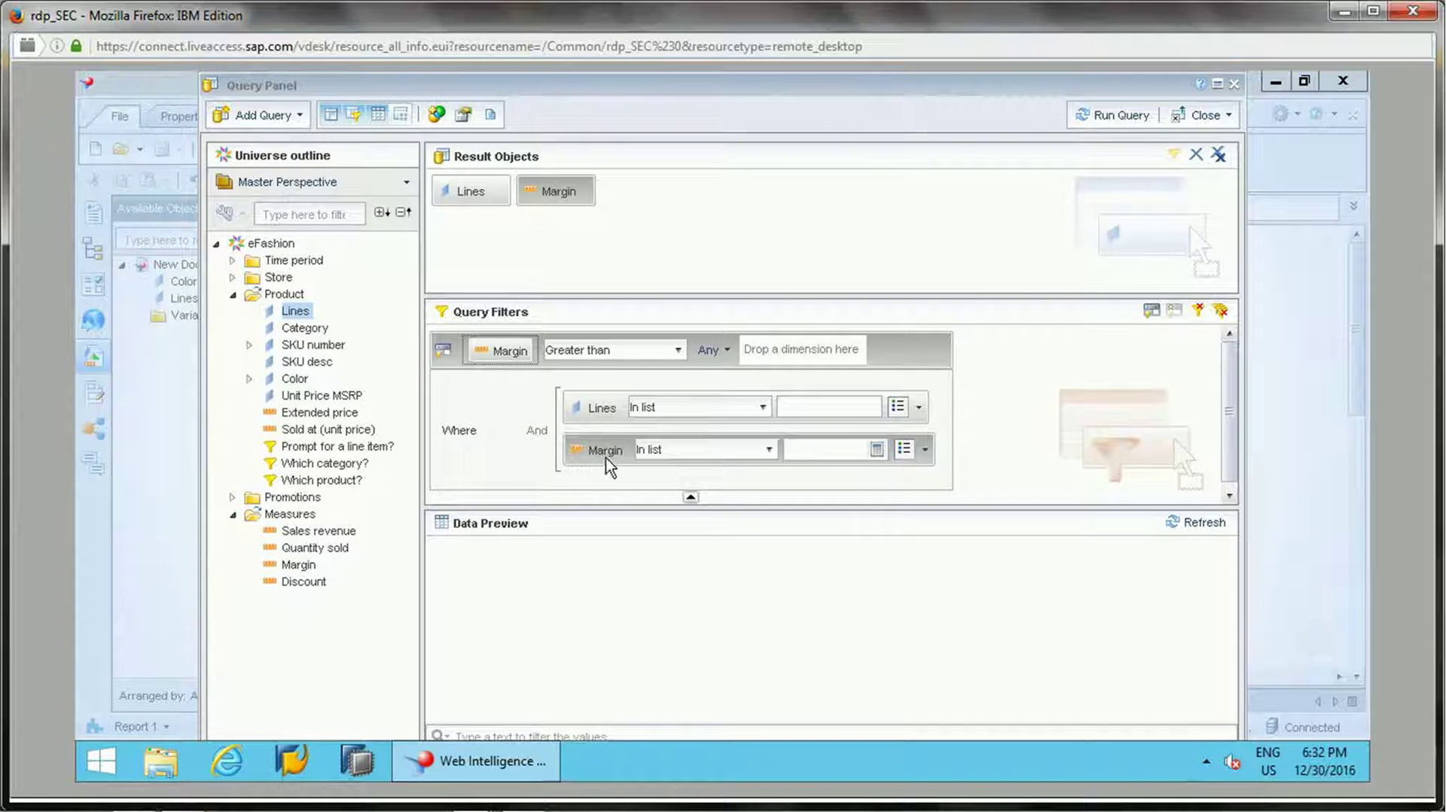
{"action": "key", "text": "Delete"}
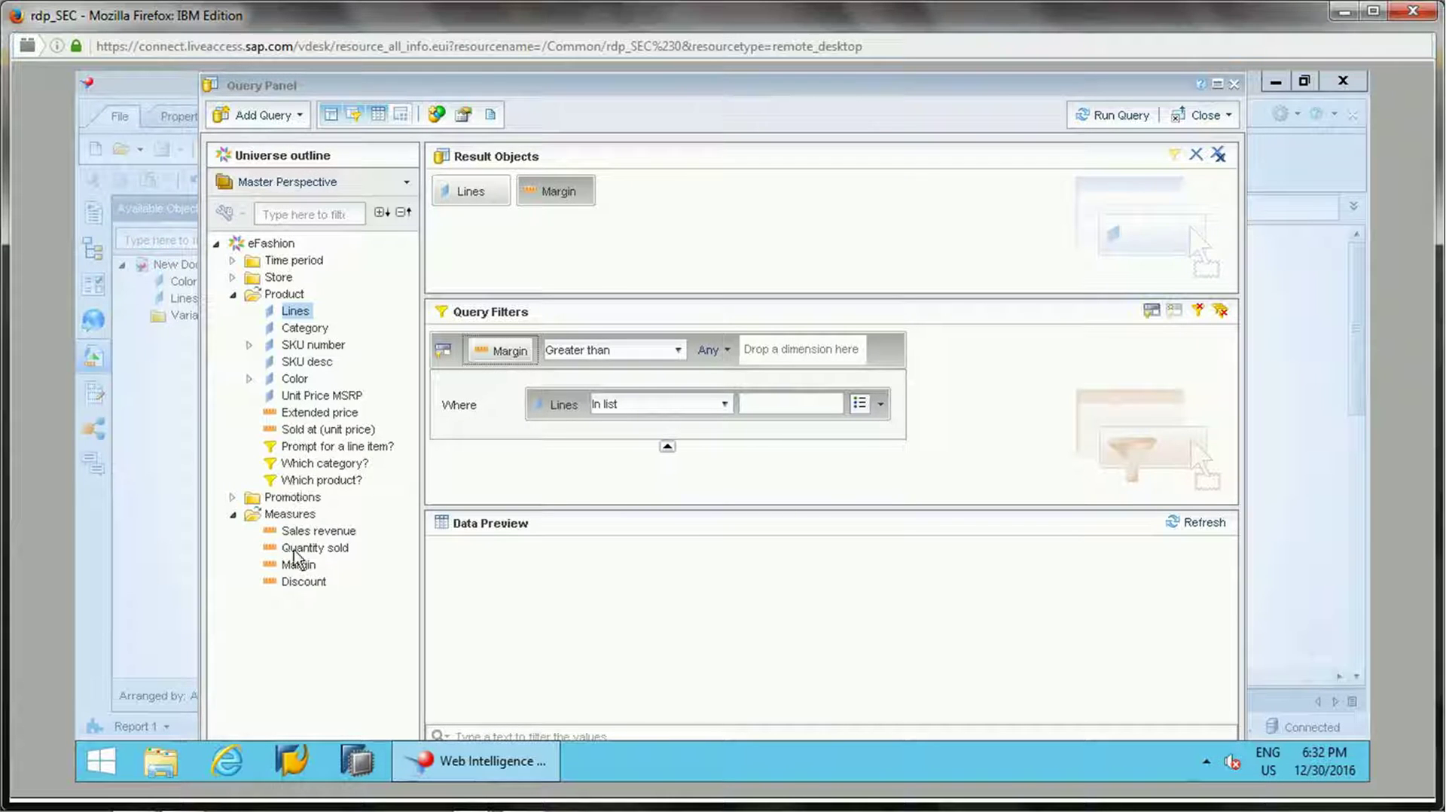
Restore Margin with the All quantifier and set Lines to Equal to a value from the list
{"action": "left_click_drag", "start_coordinate": [299, 564], "coordinate": [780, 354]}
{"action": "left_click", "coordinate": [725, 351]}
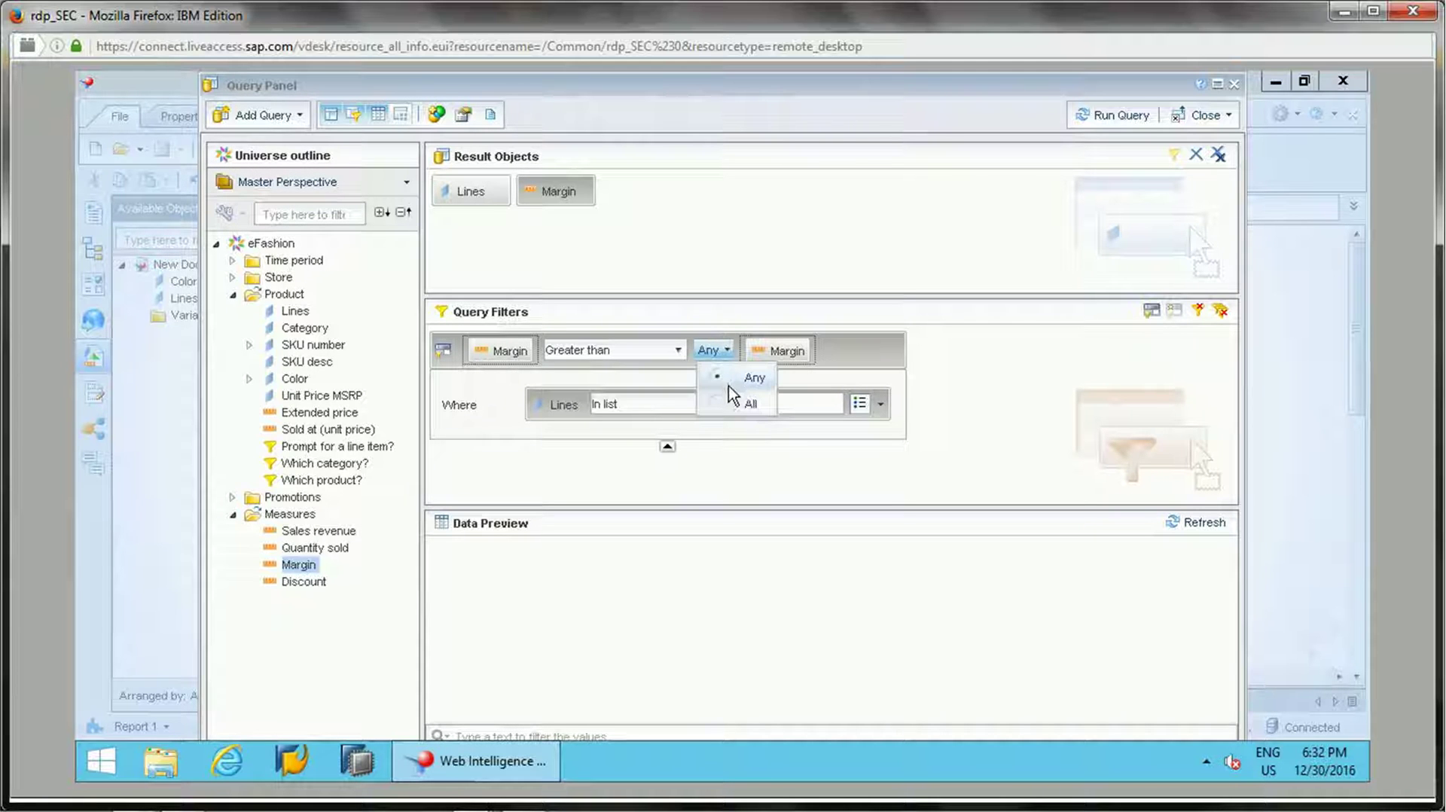
{"action": "left_click", "coordinate": [746, 404]}
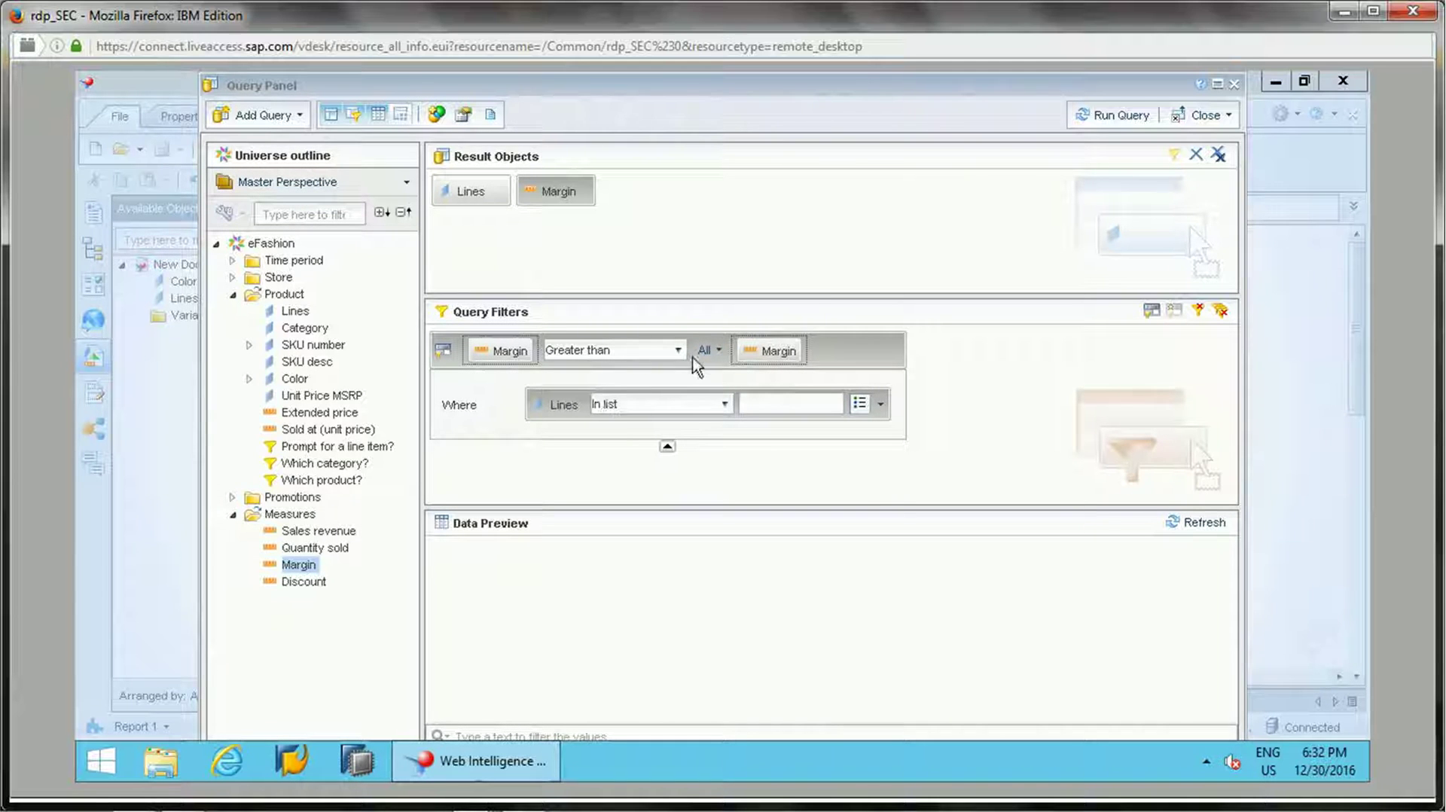
{"action": "left_click", "coordinate": [725, 405]}
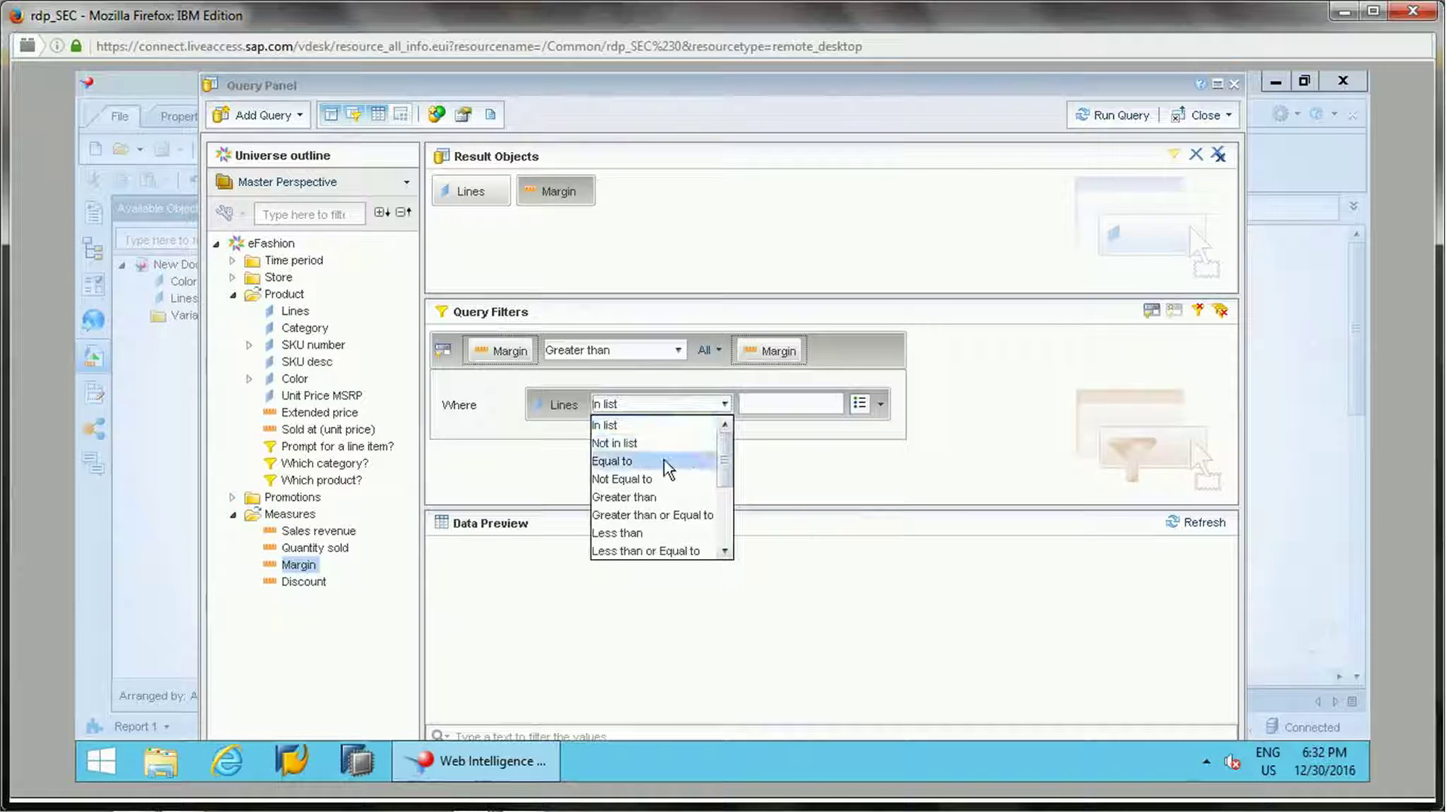
{"action": "left_click", "coordinate": [660, 461]}
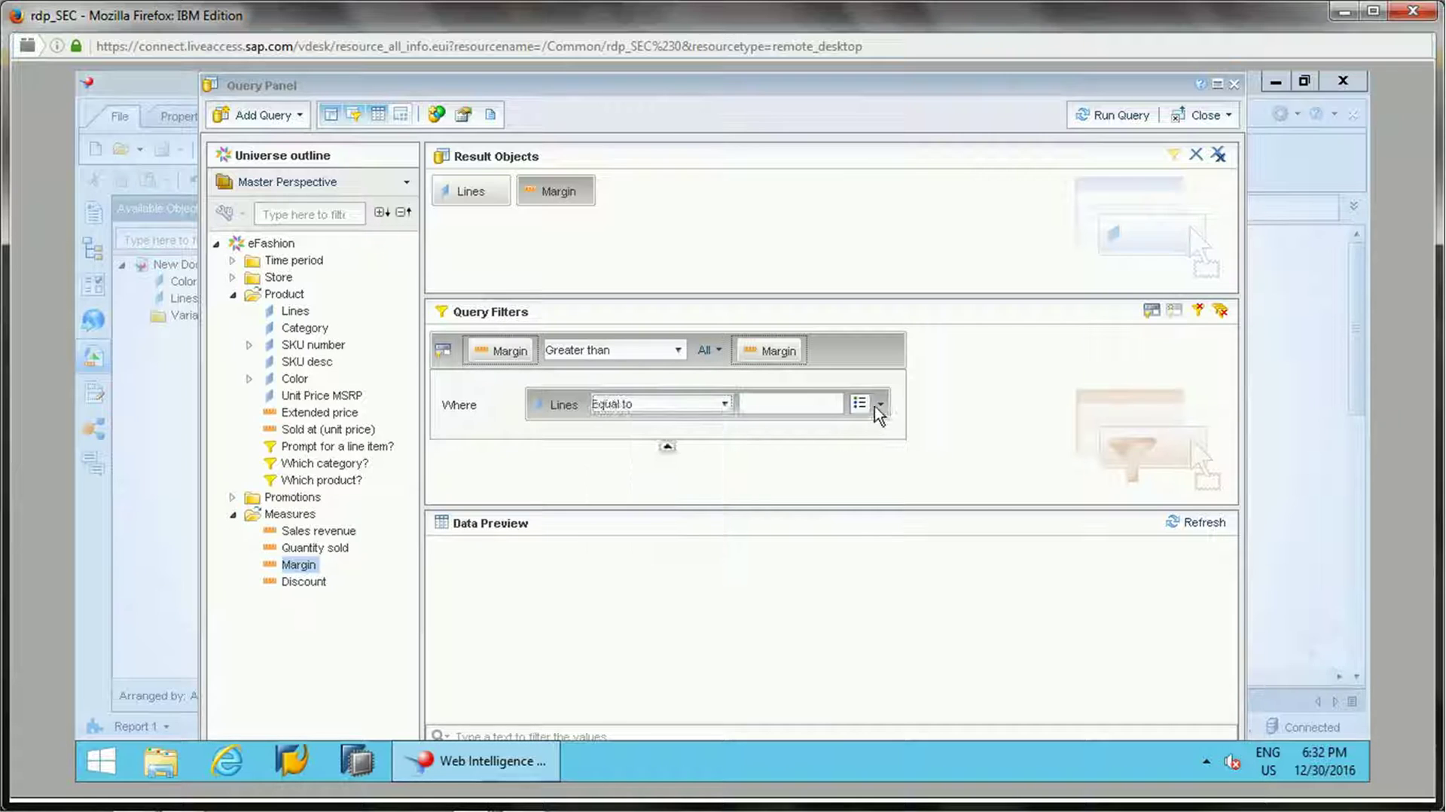
{"action": "left_click", "coordinate": [879, 404]}
{"action": "left_click", "coordinate": [907, 462]}
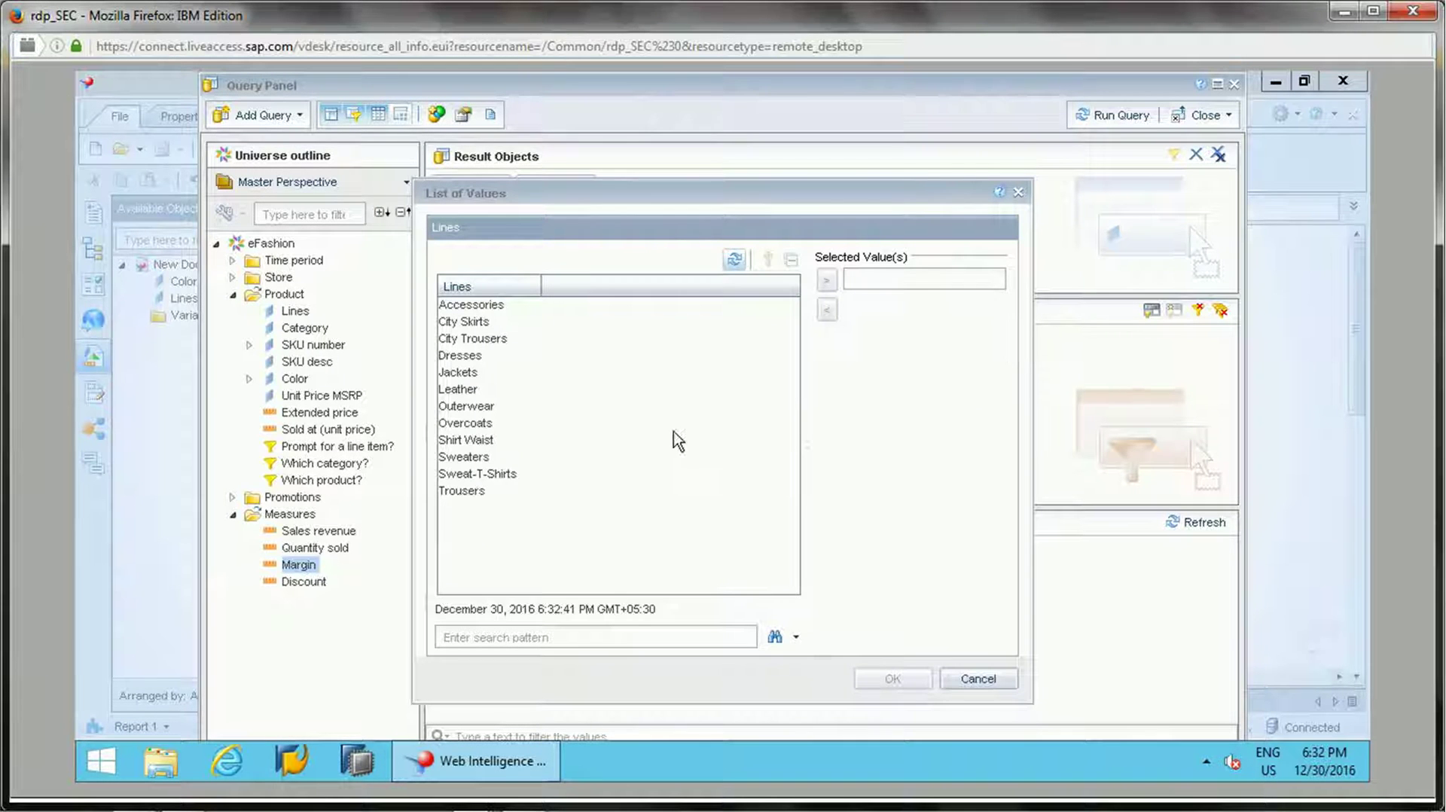
Choose Sweaters as the Lines value in the List of Values and confirm
{"action": "left_click", "coordinate": [488, 424]}
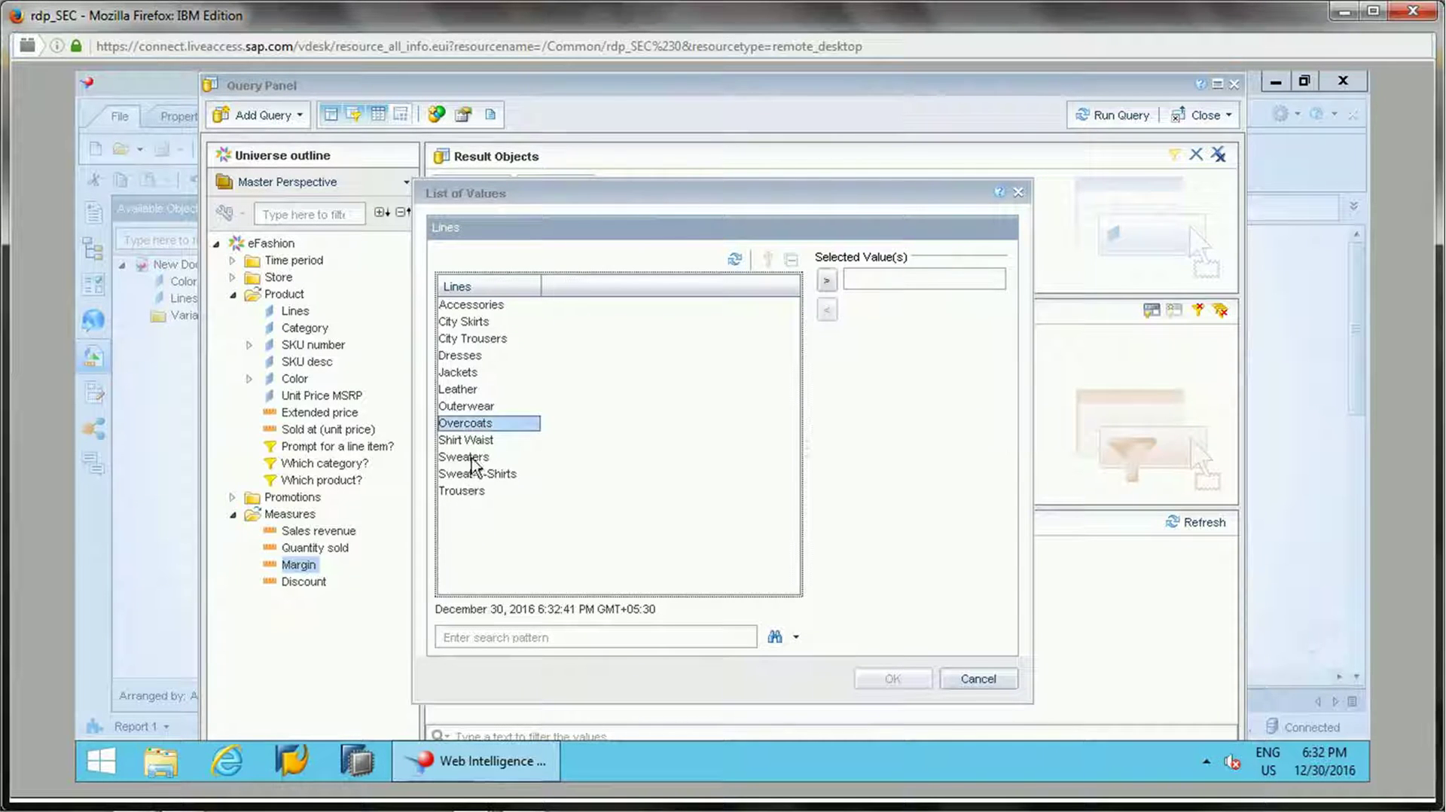
{"action": "double_click", "coordinate": [473, 457]}
{"action": "left_click", "coordinate": [892, 682]}
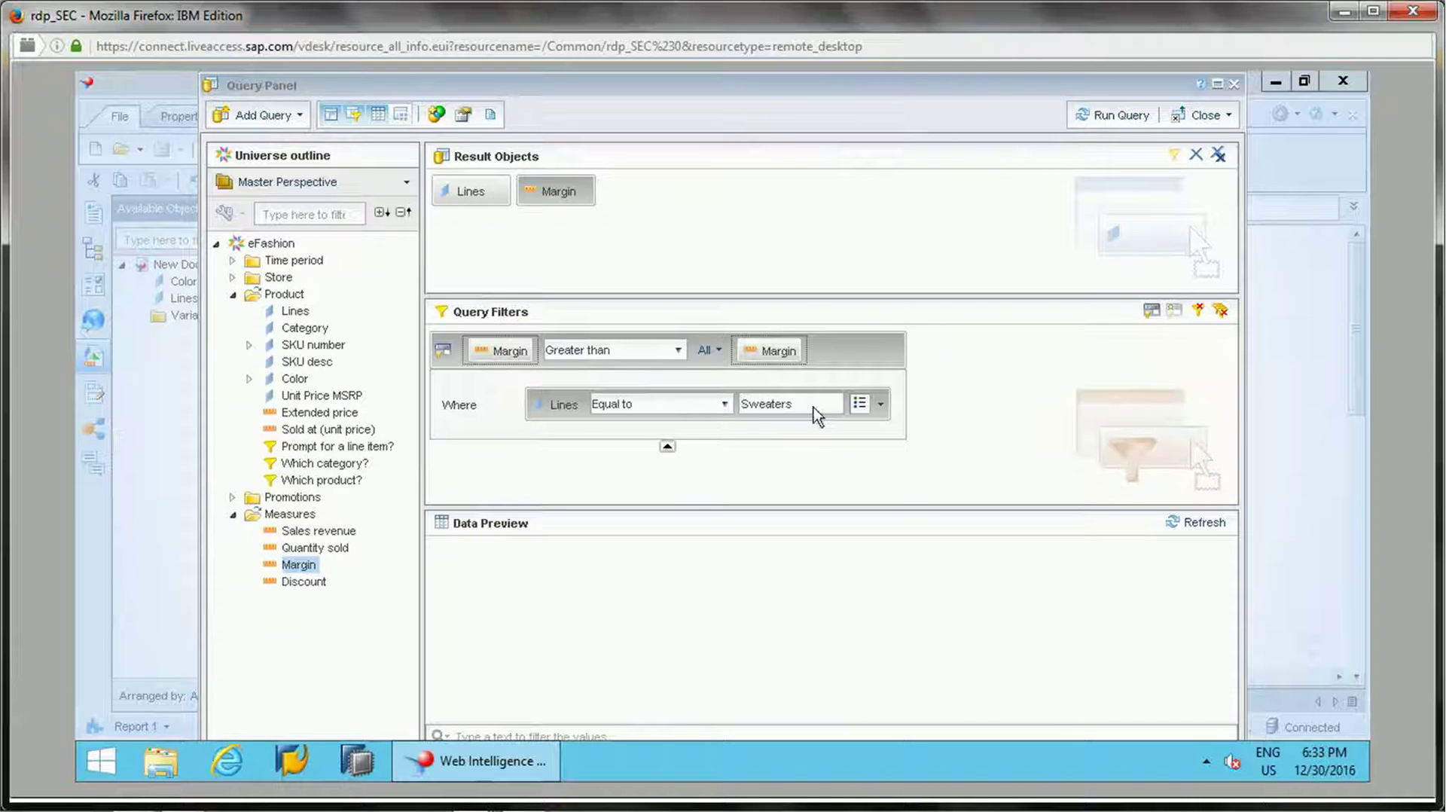
Run the query and add Margin to the Lines table, inspecting the product-line margin values
{"action": "left_click", "coordinate": [1127, 118]}
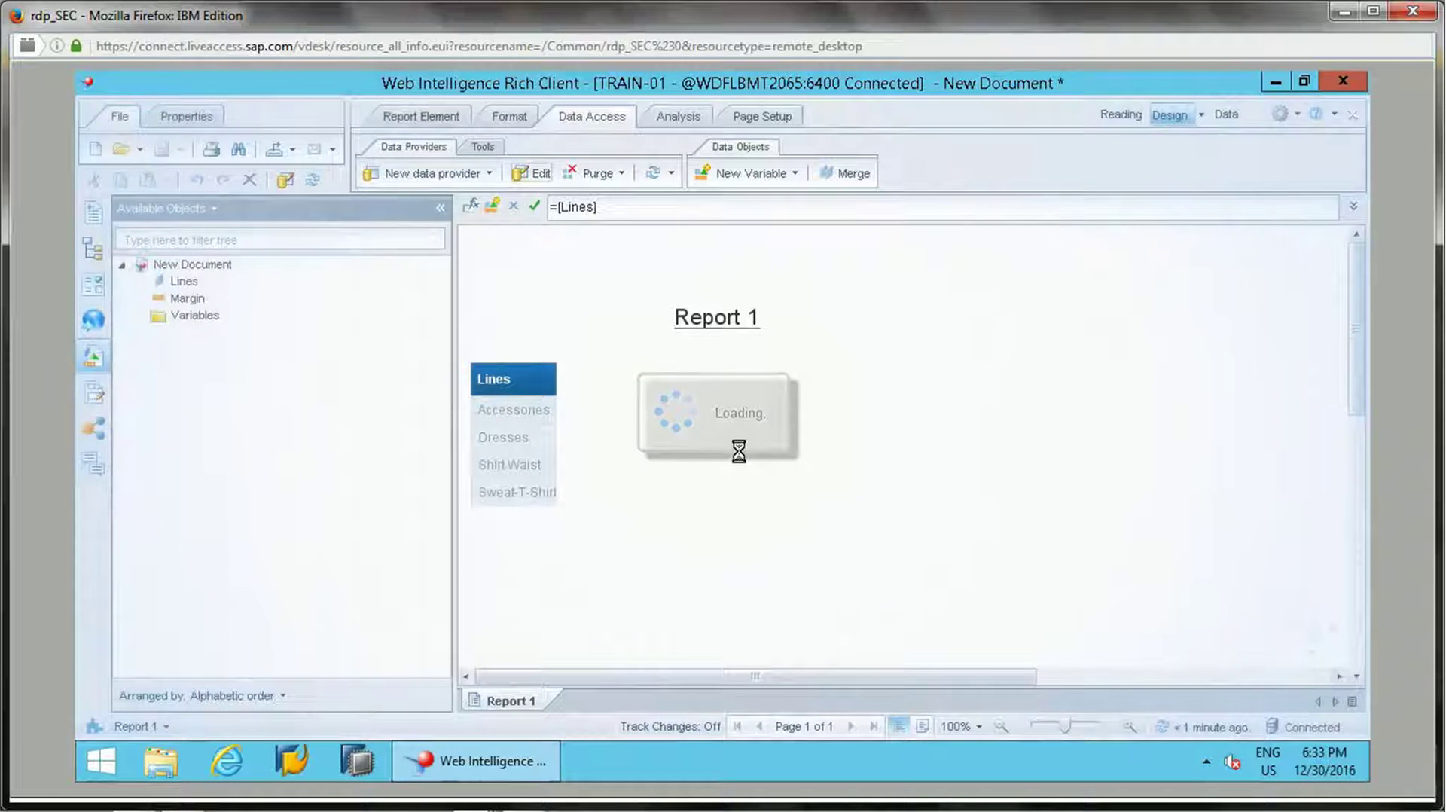
{"action": "left_click_drag", "start_coordinate": [185, 303], "coordinate": [555, 392]}
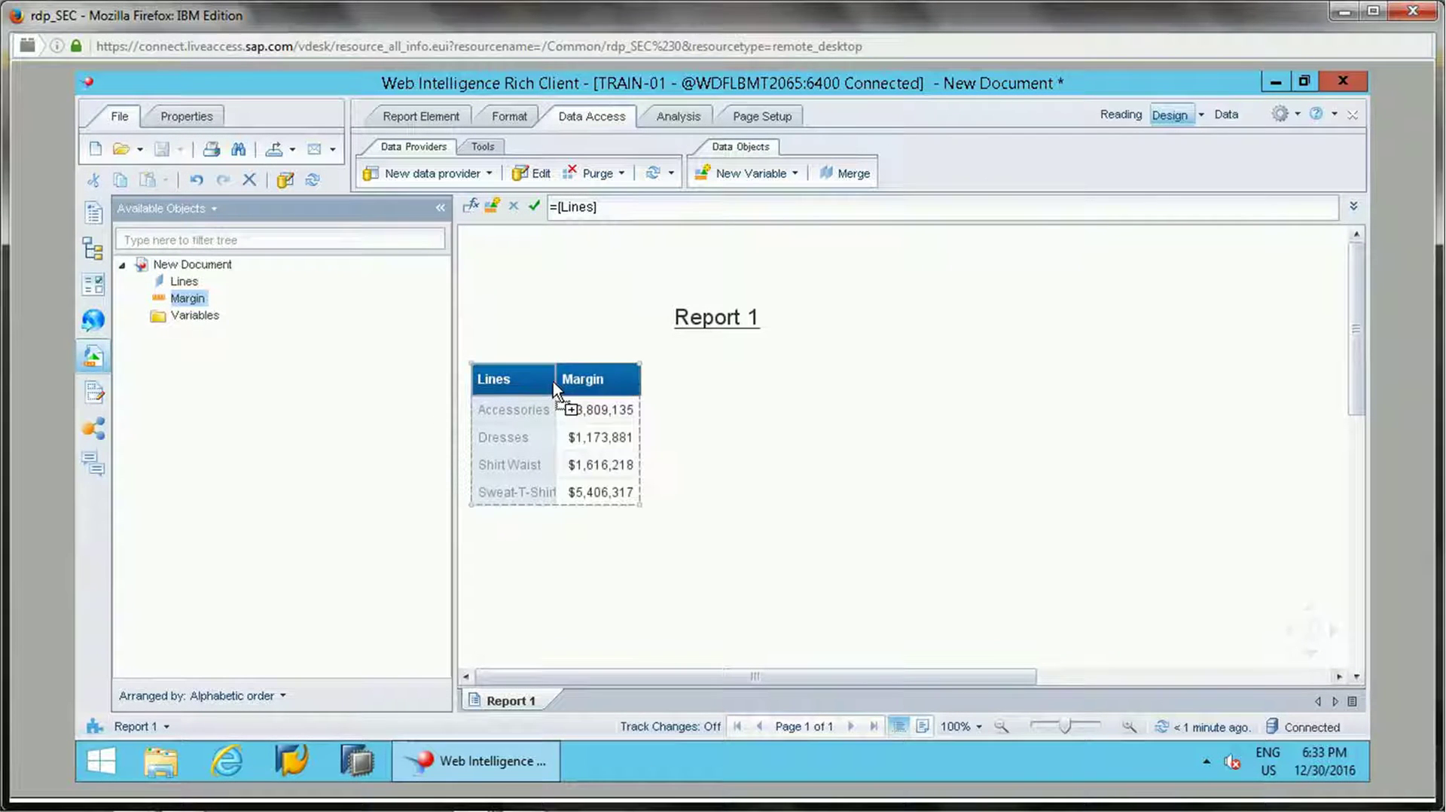
{"action": "left_click", "coordinate": [595, 458]}
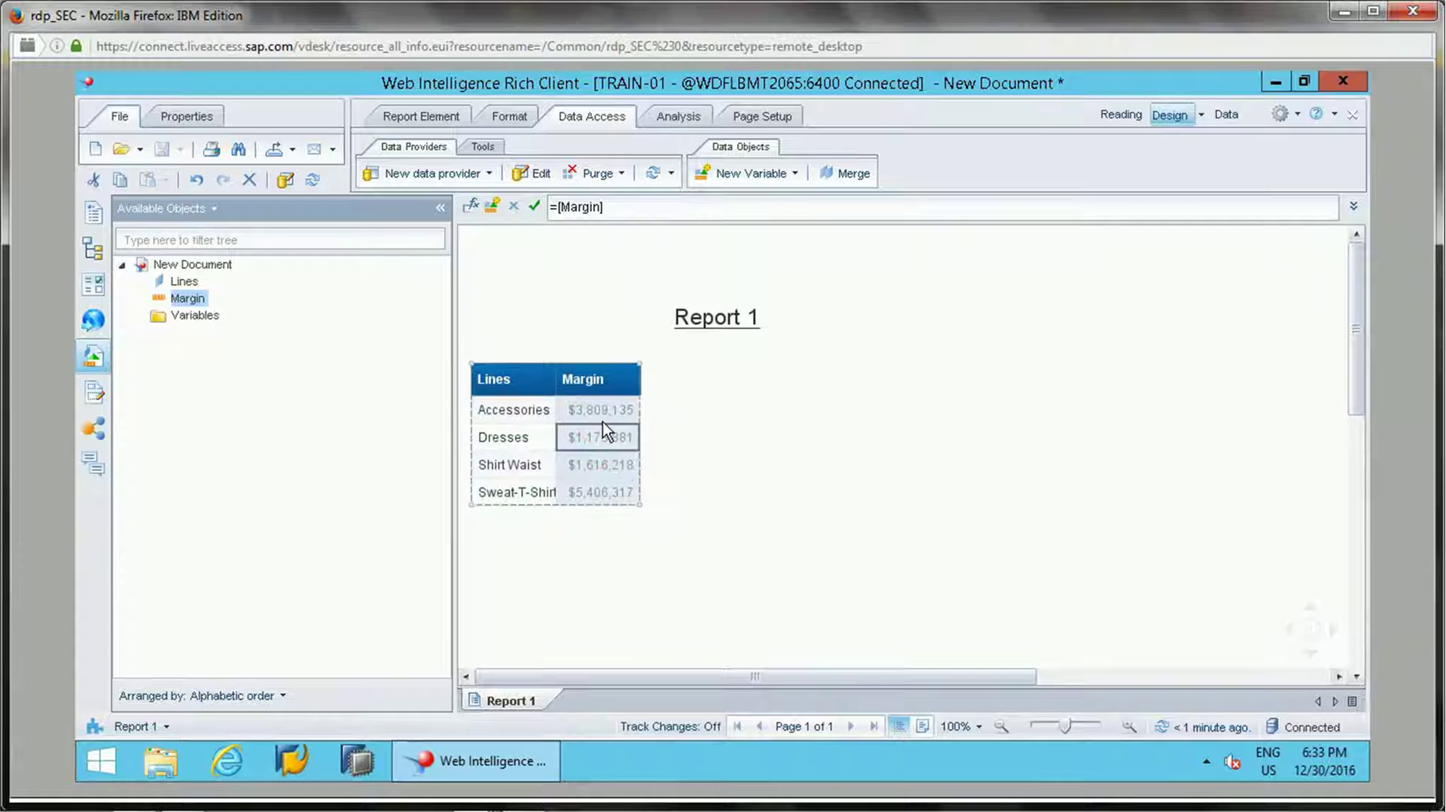
{"action": "left_click", "coordinate": [600, 464]}
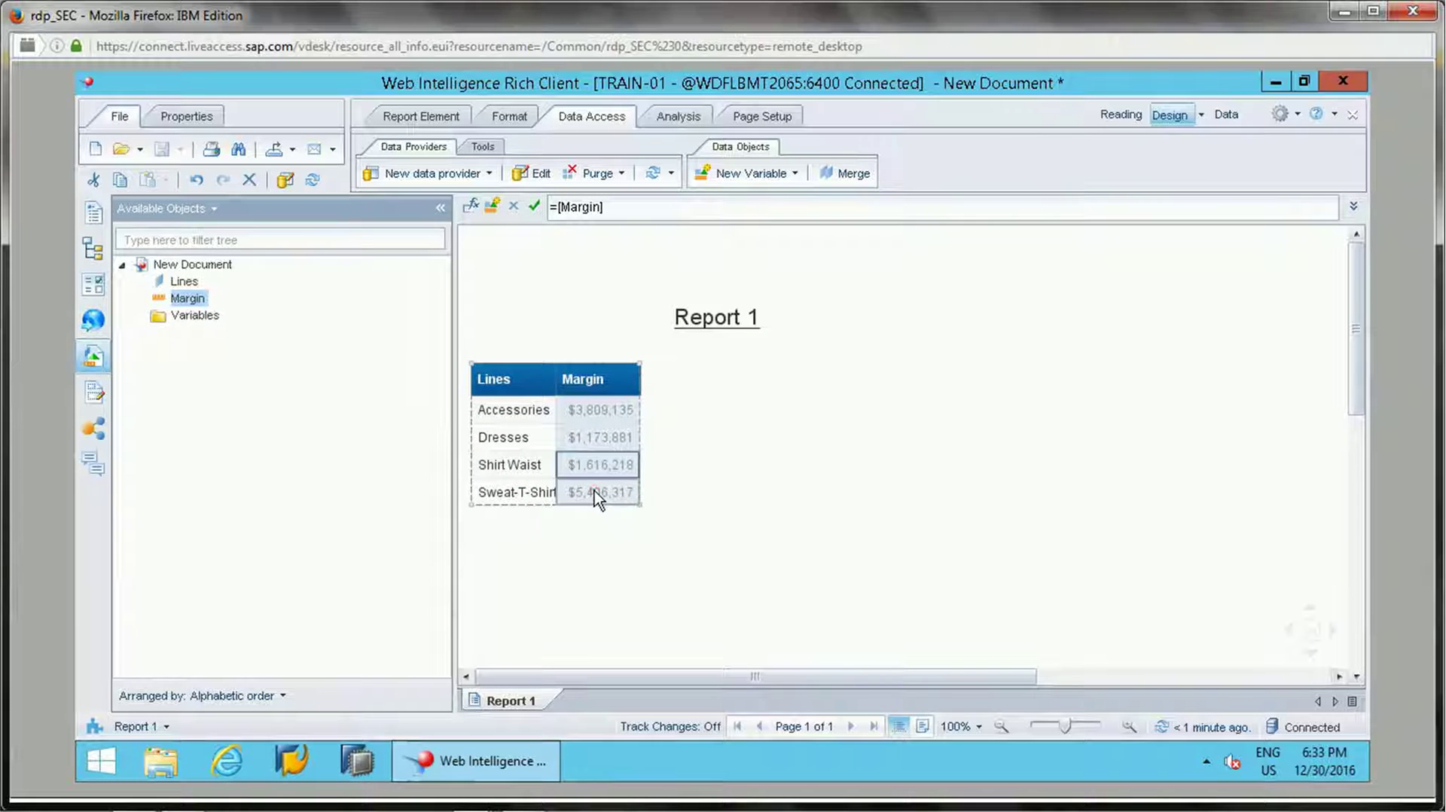
{"action": "left_click", "coordinate": [605, 440]}
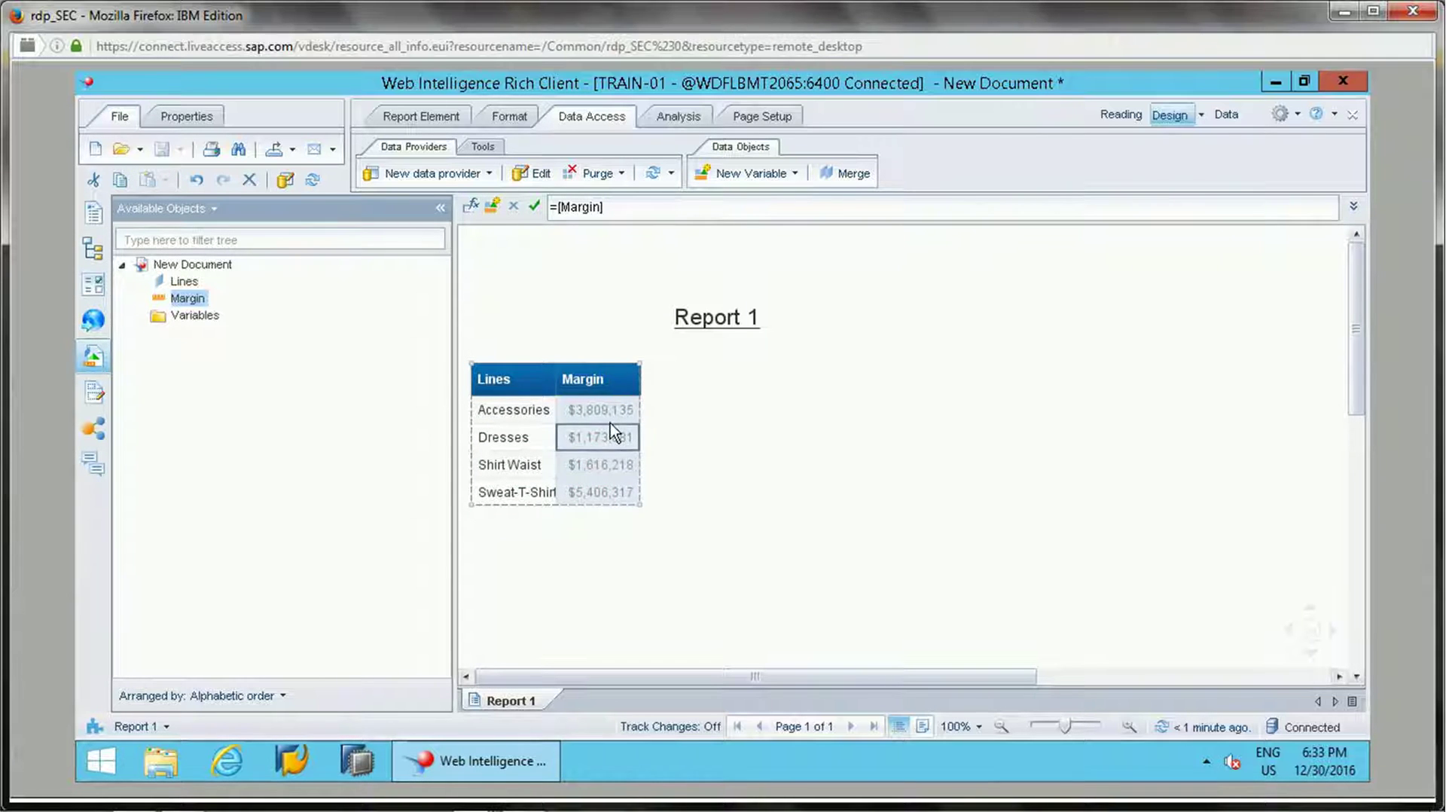
{"action": "left_click", "coordinate": [609, 420]}
{"action": "left_click", "coordinate": [612, 443]}
{"action": "left_click", "coordinate": [527, 175]}
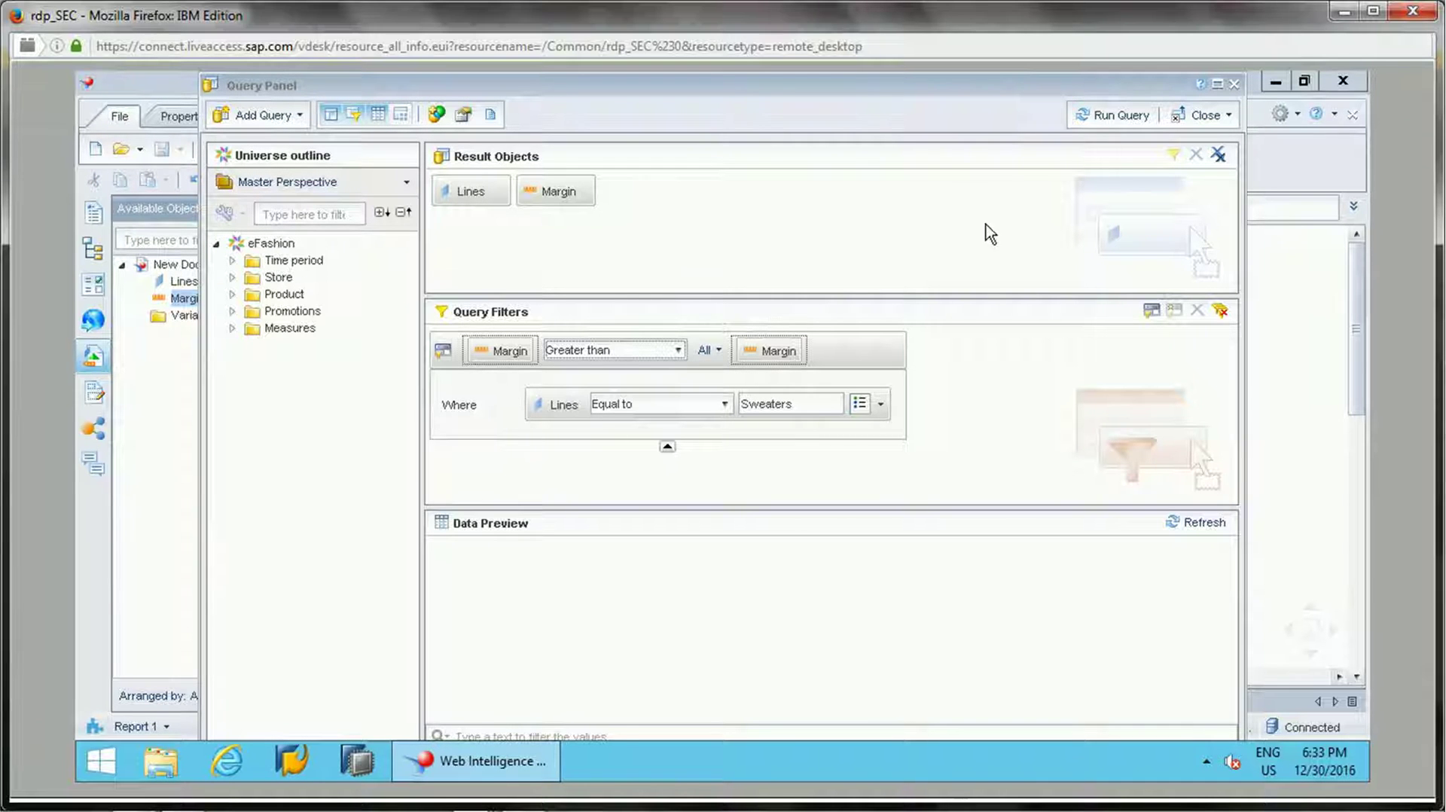
Review the query behind the Lines and Margin table and close the Query Panel unchanged
{"action": "left_click", "coordinate": [1233, 85]}
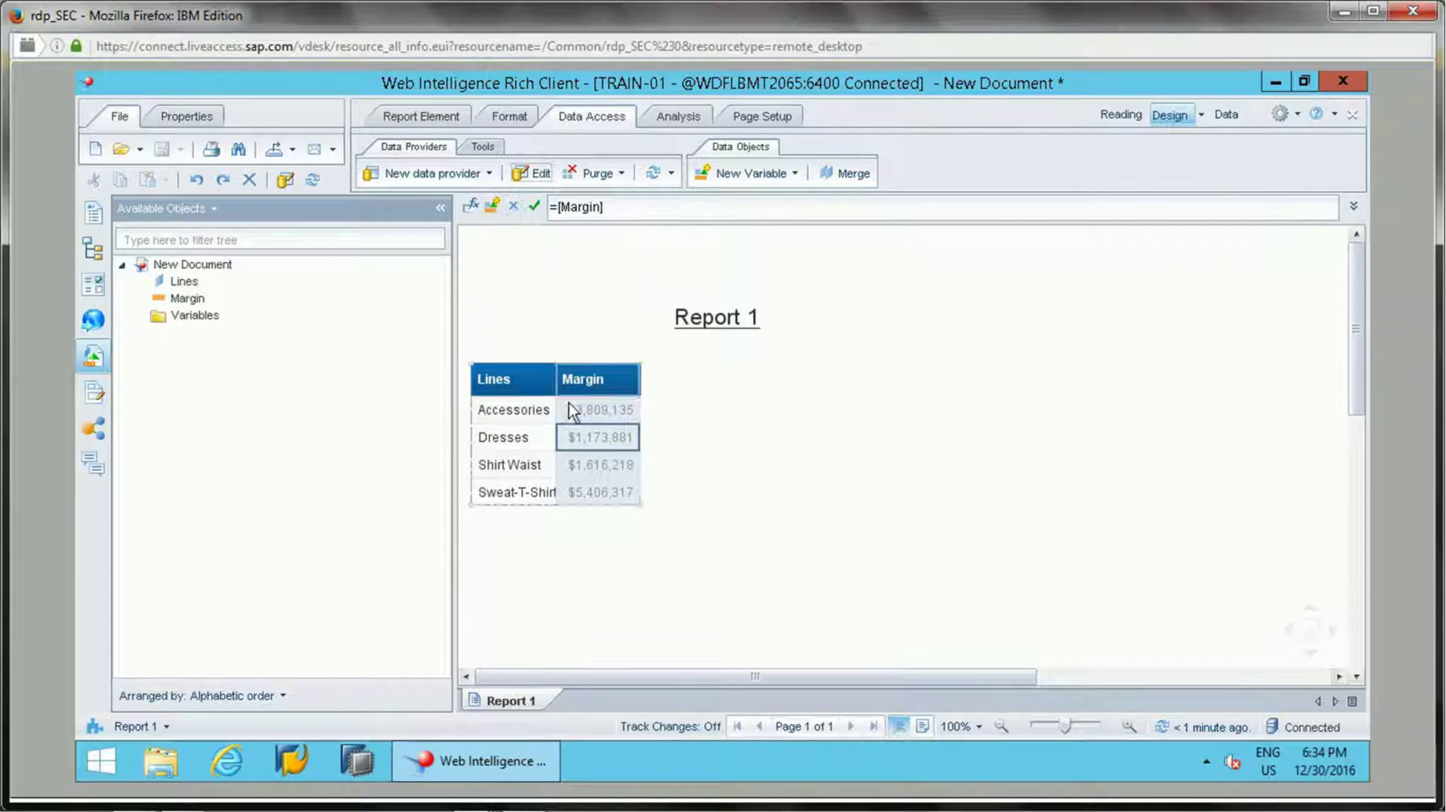
{"action": "left_click", "coordinate": [507, 380]}
{"action": "left_click", "coordinate": [535, 178]}
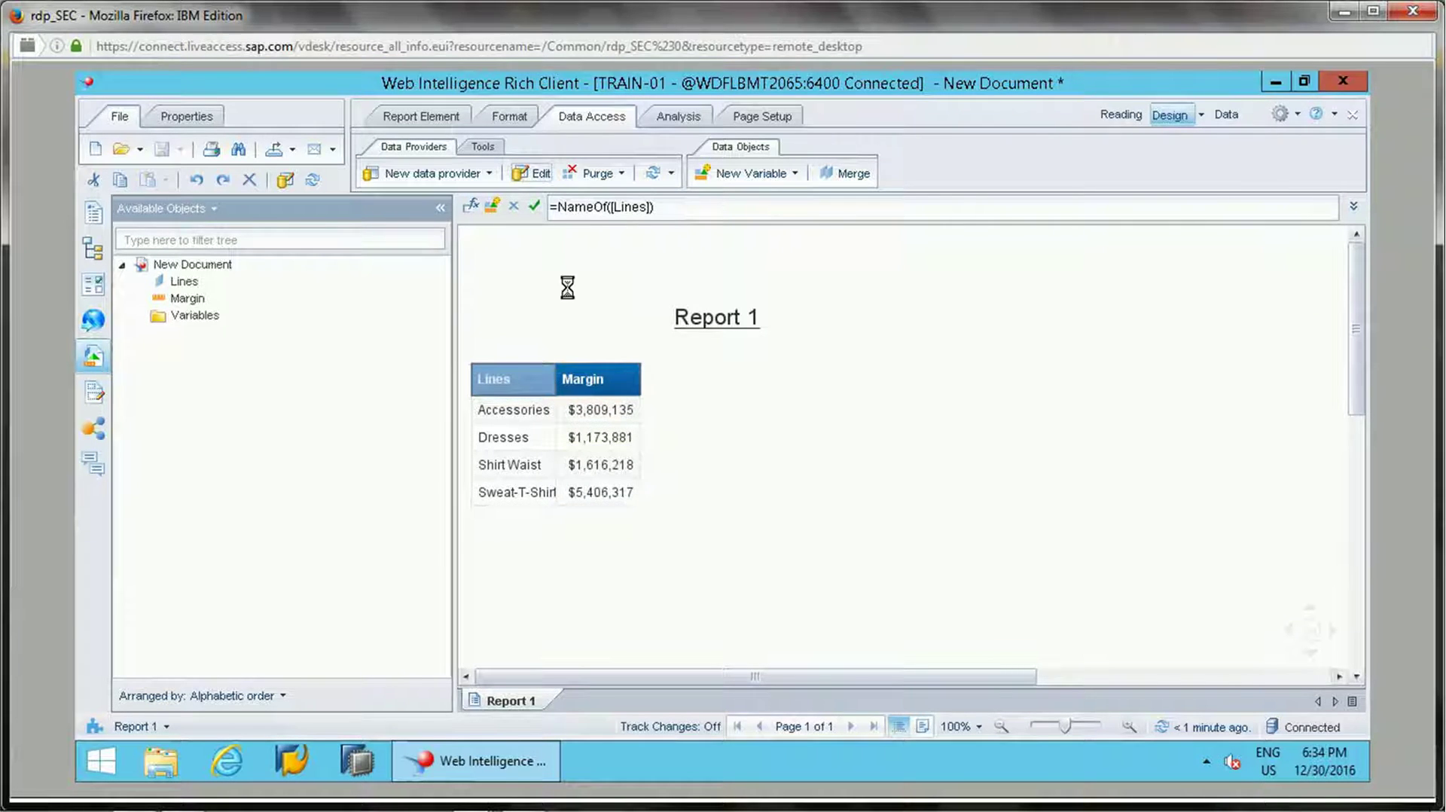
{"action": "left_click", "coordinate": [1205, 114]}
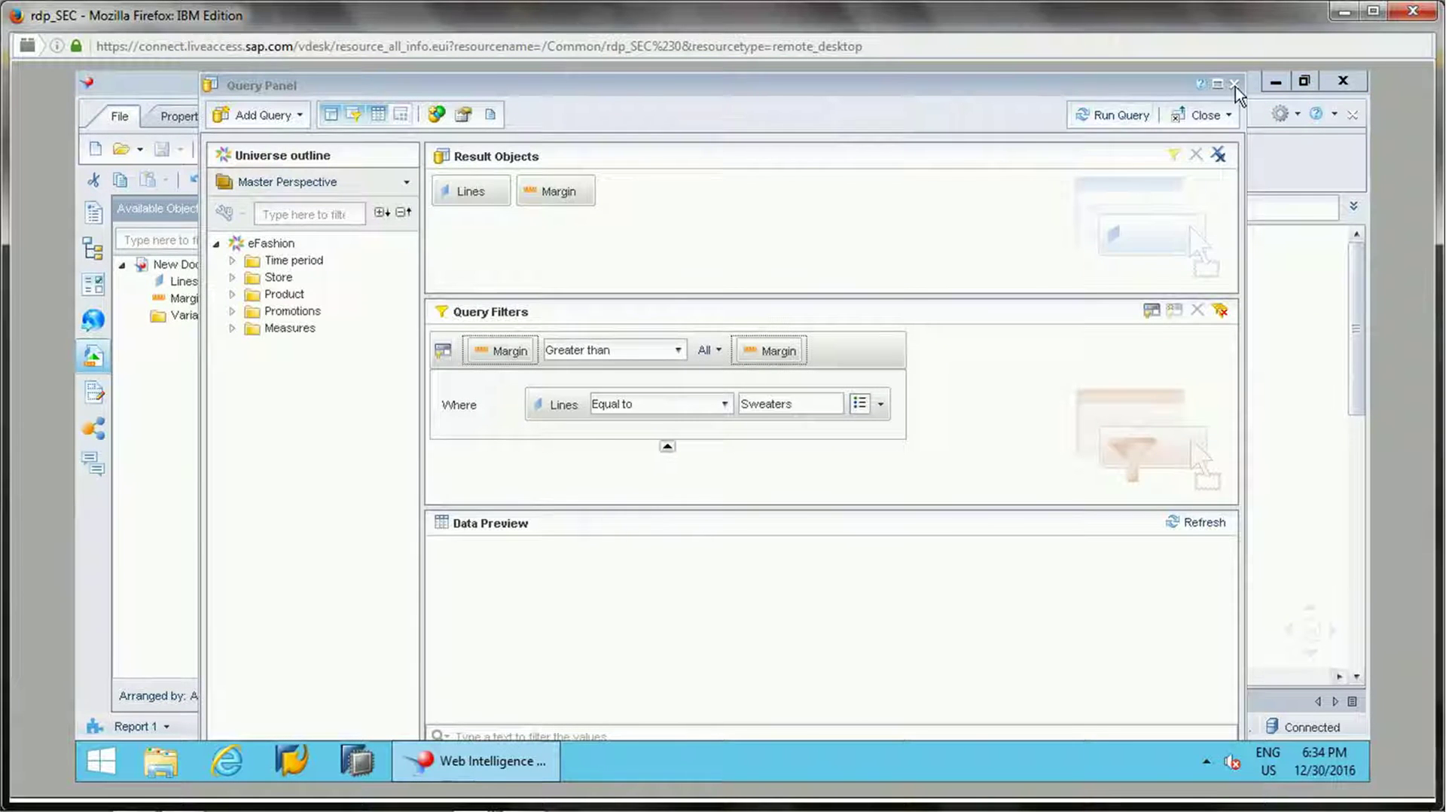
Close the document without saving and start a new eFashion universe query
{"action": "left_click", "coordinate": [1351, 114]}
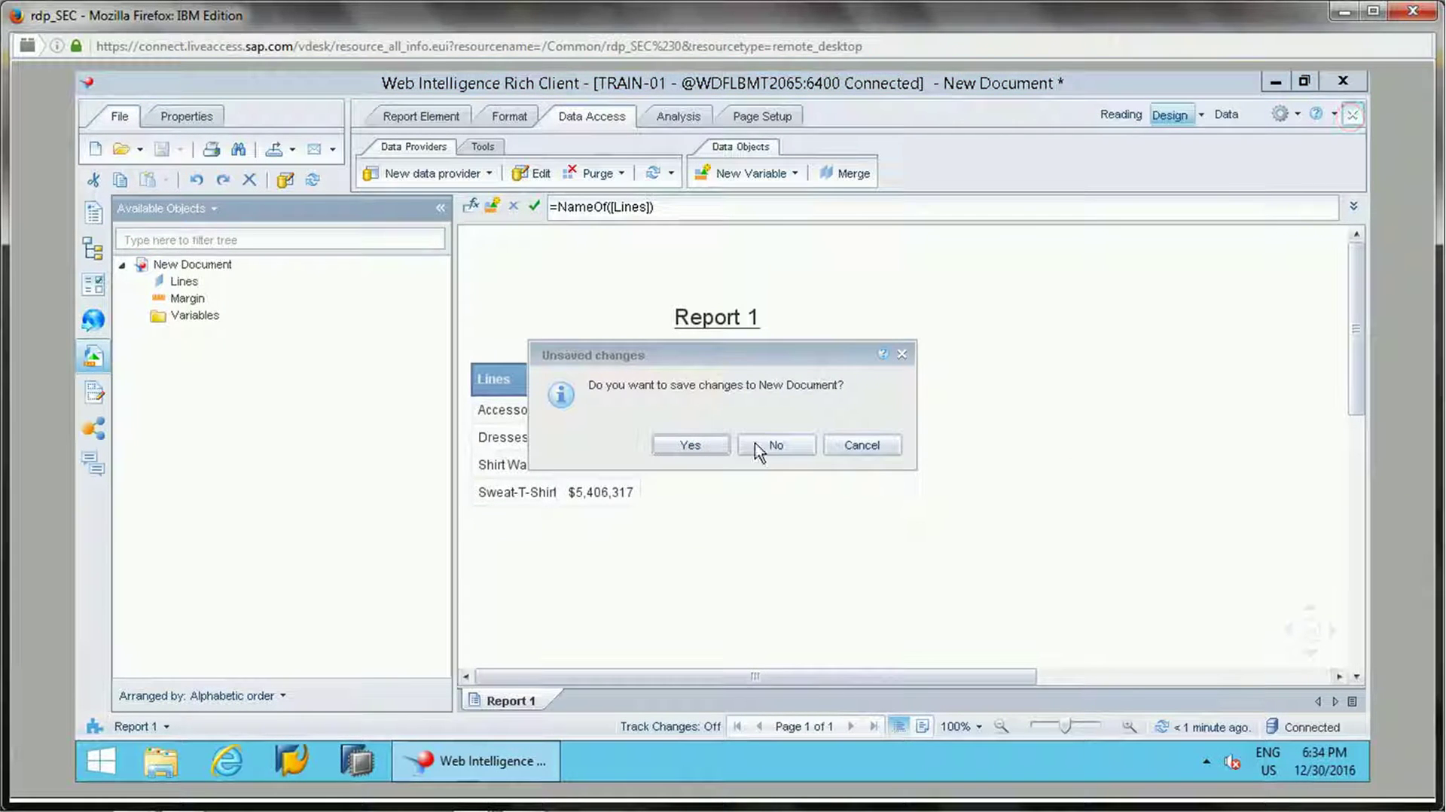
{"action": "left_click", "coordinate": [768, 445]}
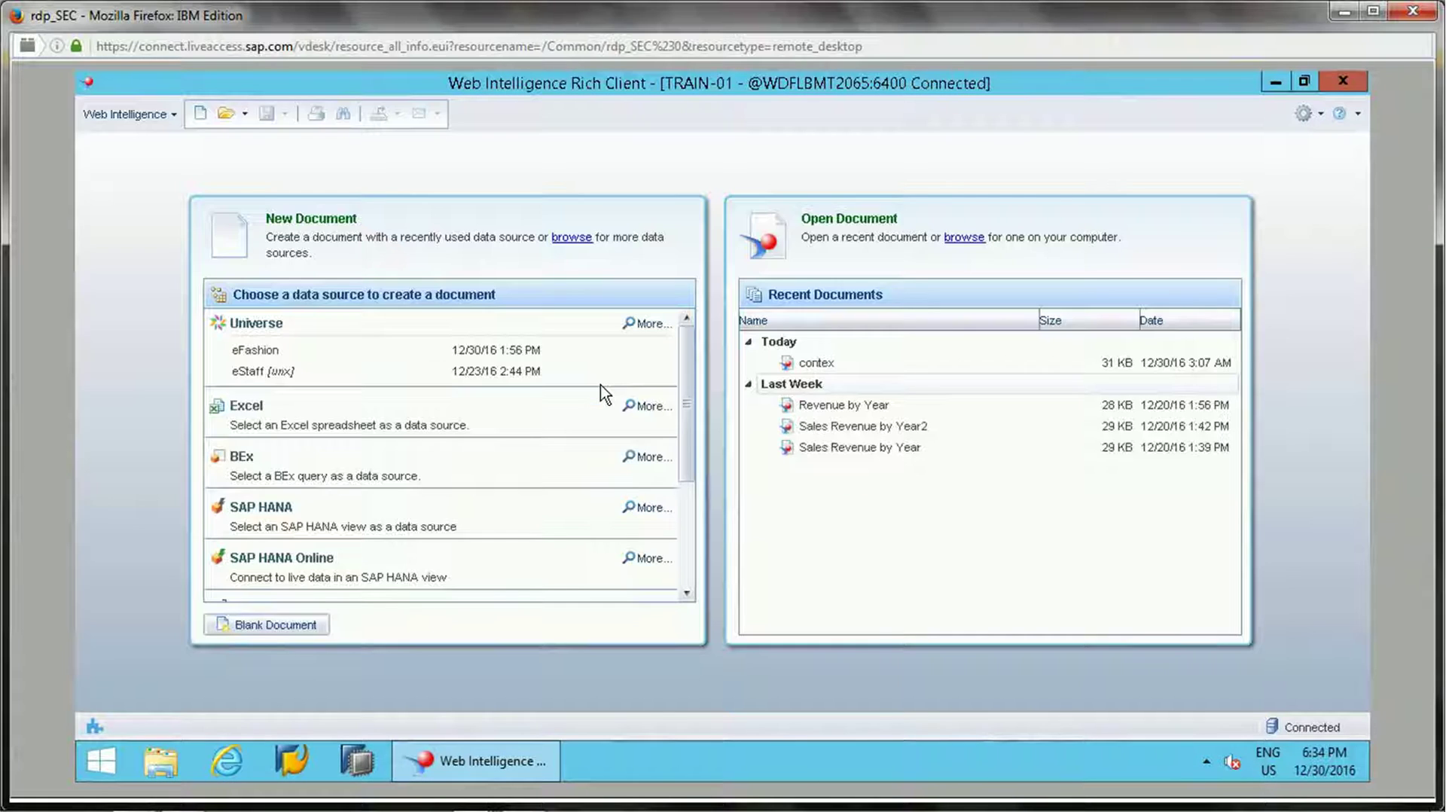
{"action": "left_click", "coordinate": [272, 351]}
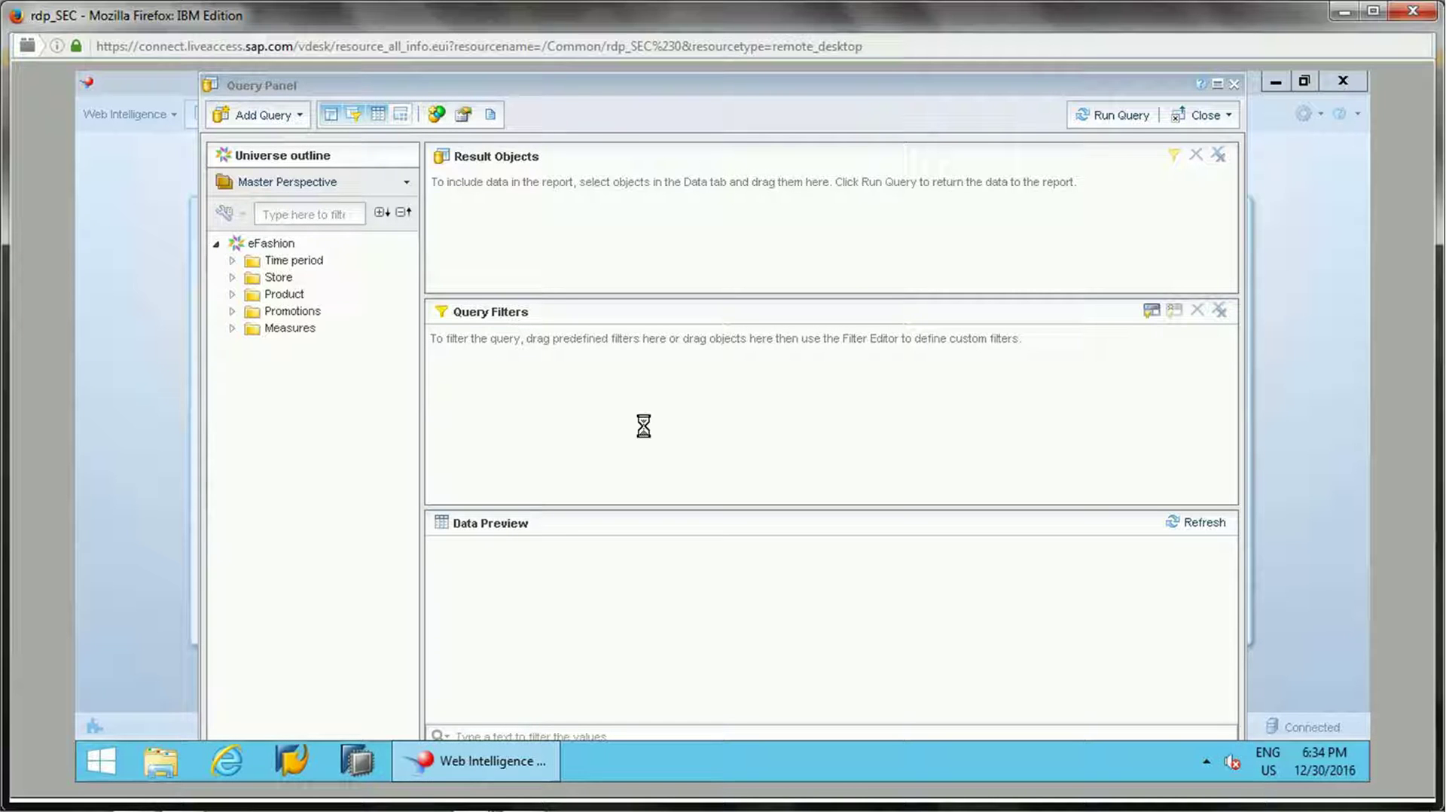
Add Year and Sales revenue to the result objects and run the query
{"action": "left_click", "coordinate": [233, 260]}
{"action": "double_click", "coordinate": [293, 277]}
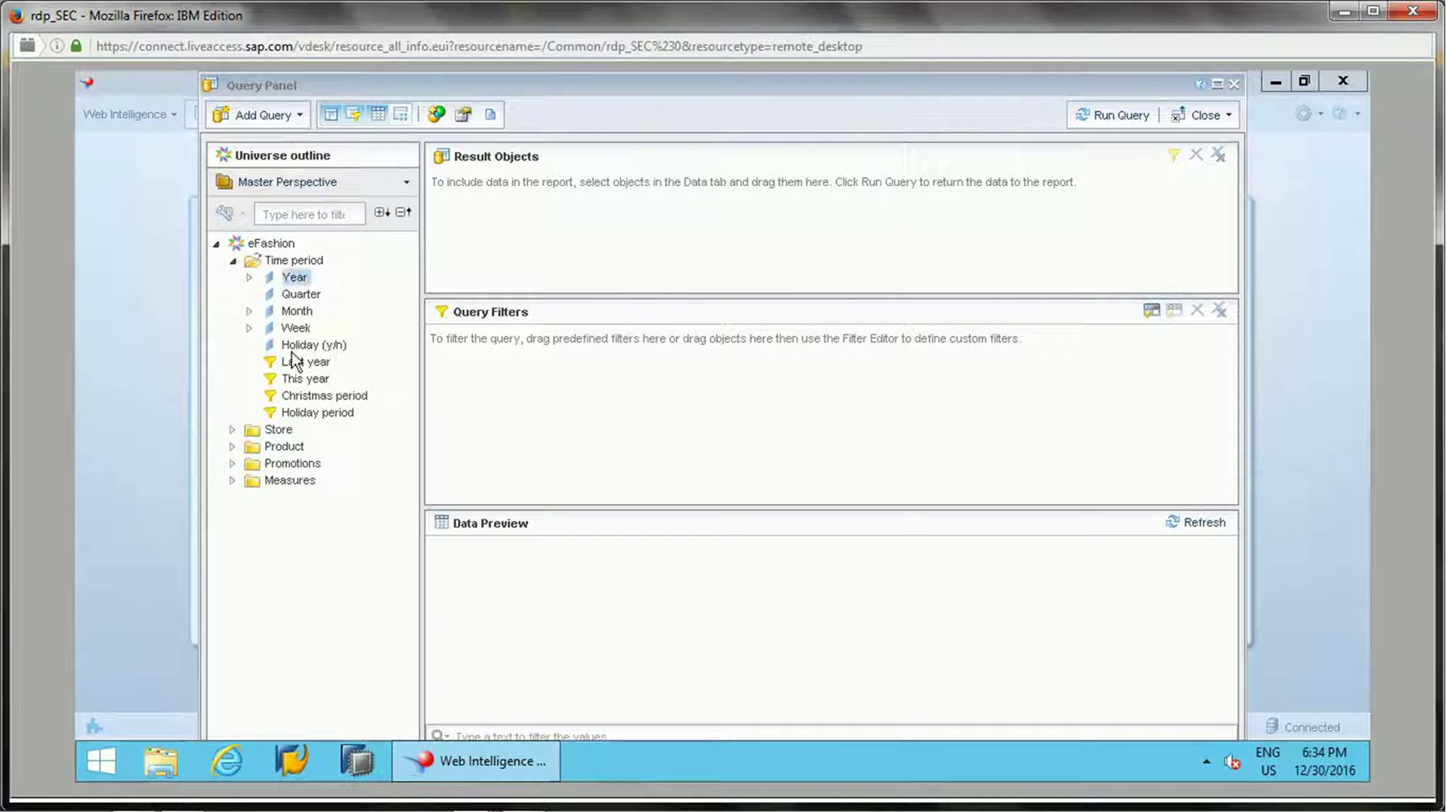
{"action": "left_click", "coordinate": [233, 481]}
{"action": "double_click", "coordinate": [317, 497]}
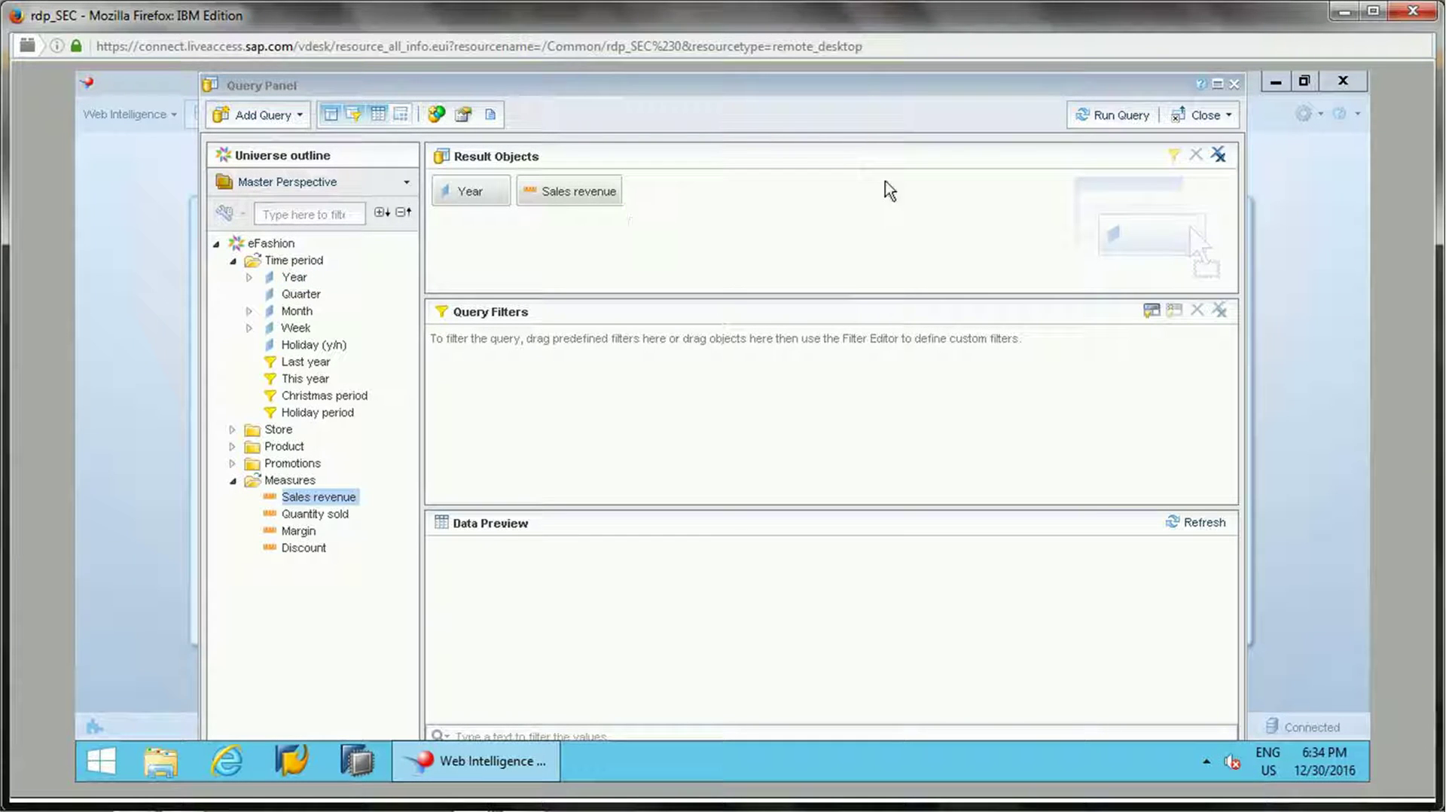
{"action": "left_click", "coordinate": [1089, 117]}
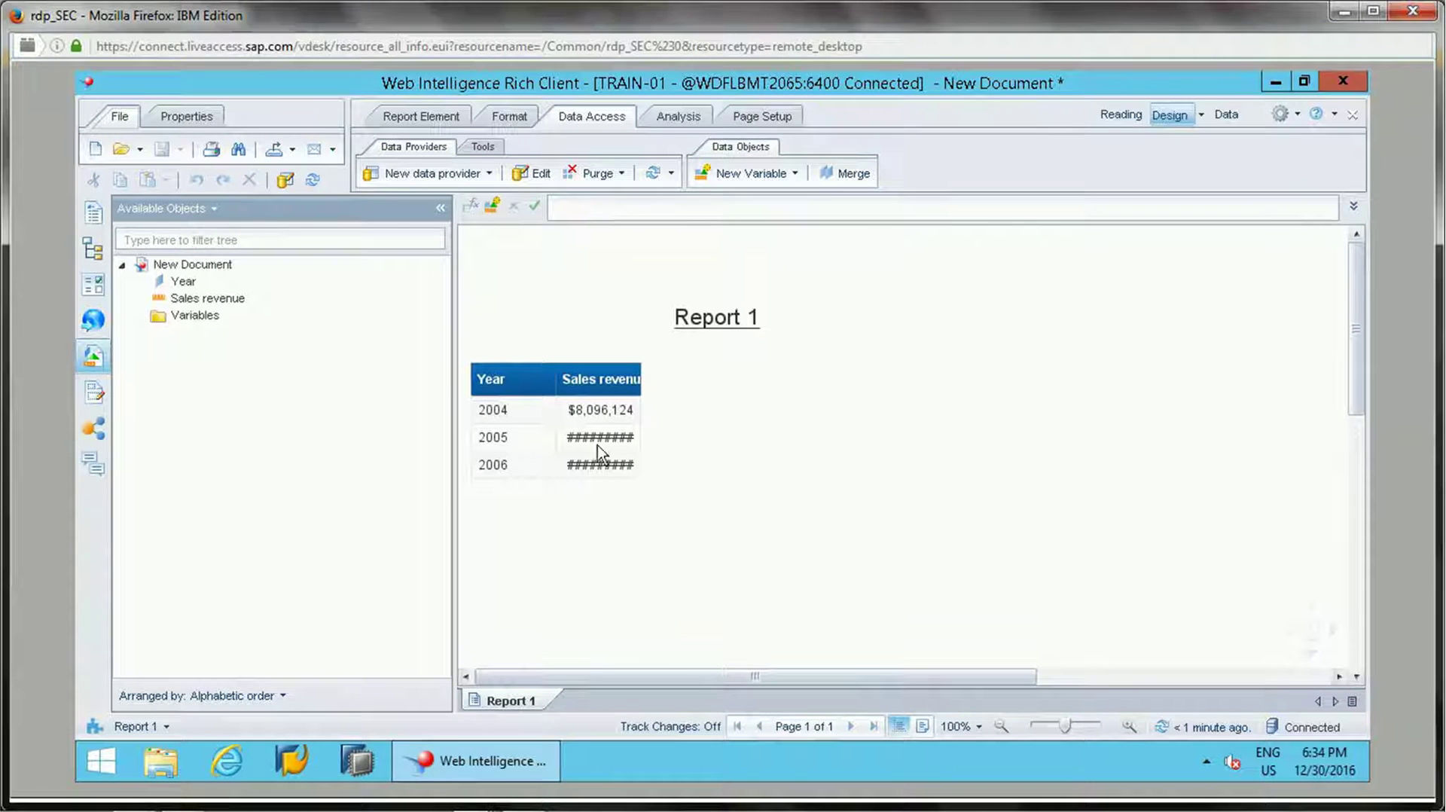
Widen the Sales revenue column so every 2004–2006 value shows
{"action": "left_click", "coordinate": [641, 369]}
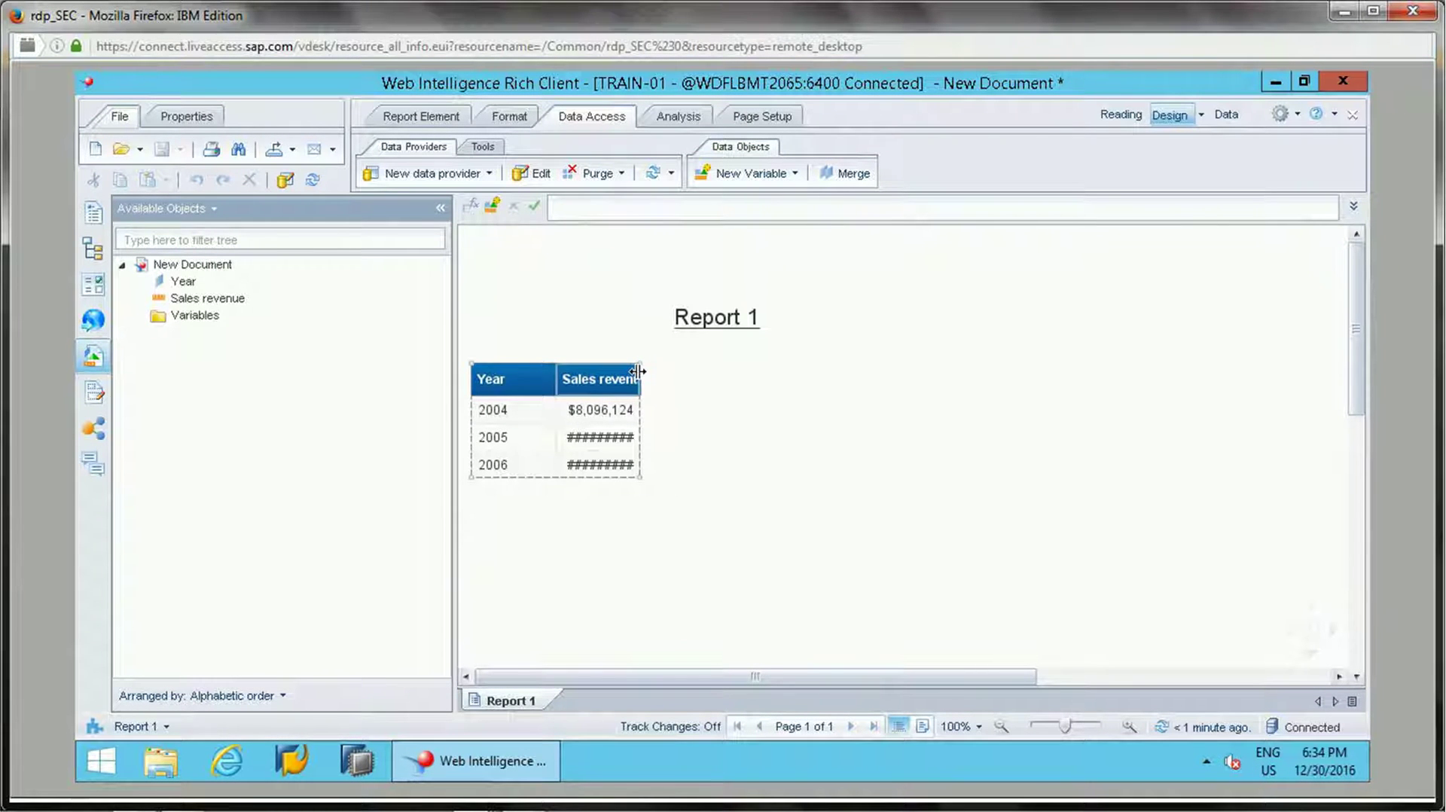
{"action": "left_click_drag", "start_coordinate": [639, 371], "coordinate": [678, 373]}
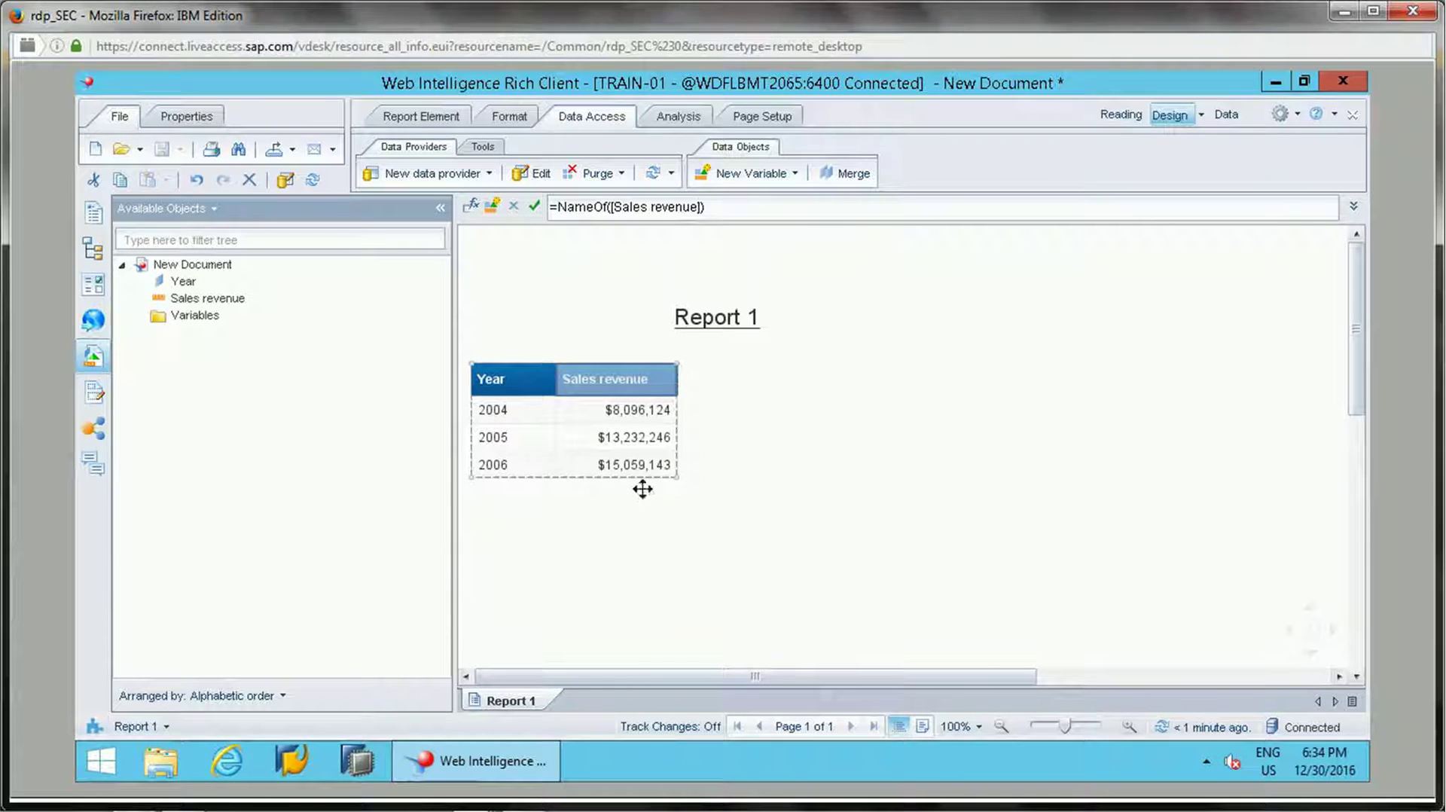
{"action": "left_click", "coordinate": [604, 413]}
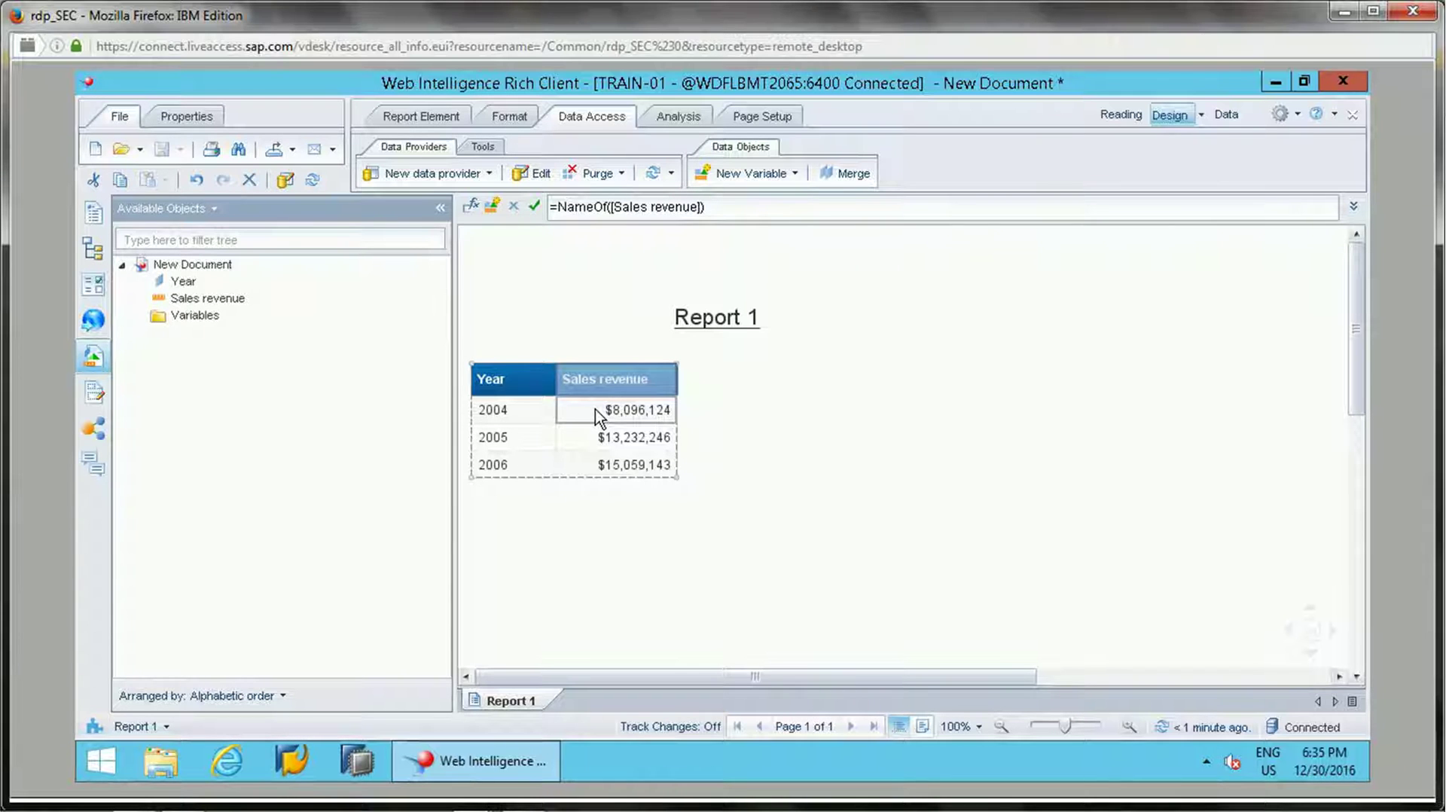
Launch the Change Source wizard for Query 1 from the Data Access tools
{"action": "left_click", "coordinate": [1000, 292]}
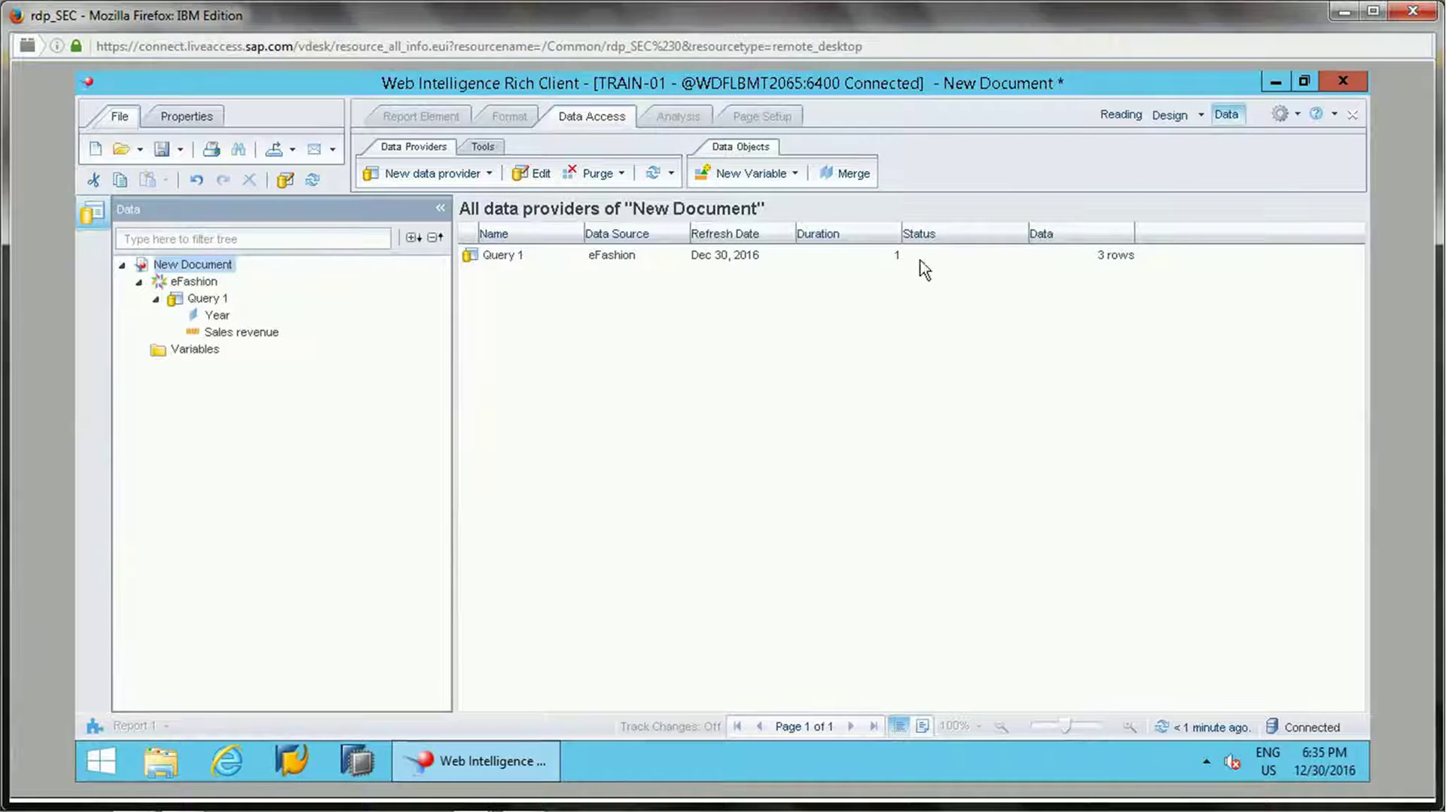
{"action": "left_click", "coordinate": [538, 260]}
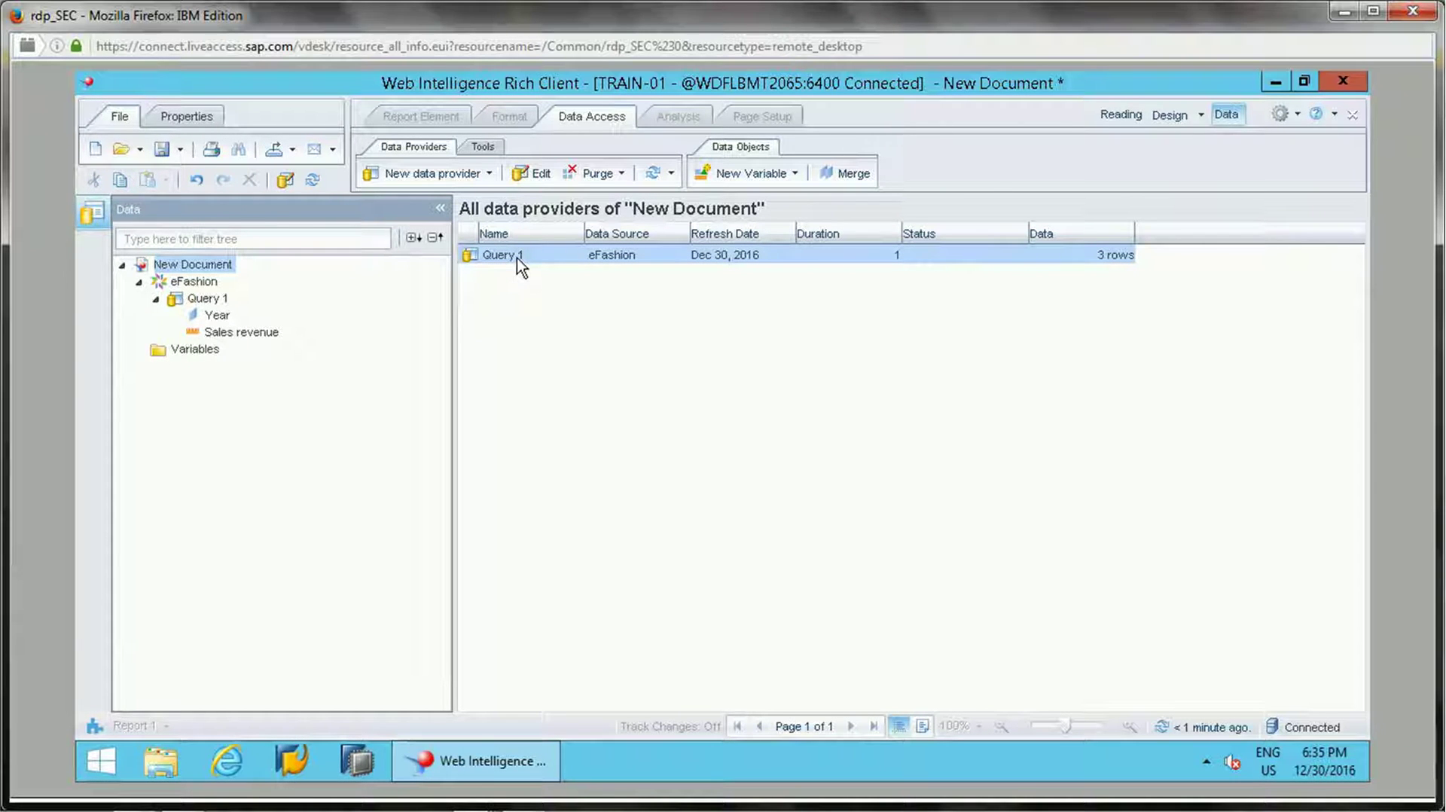
{"action": "left_click", "coordinate": [484, 147]}
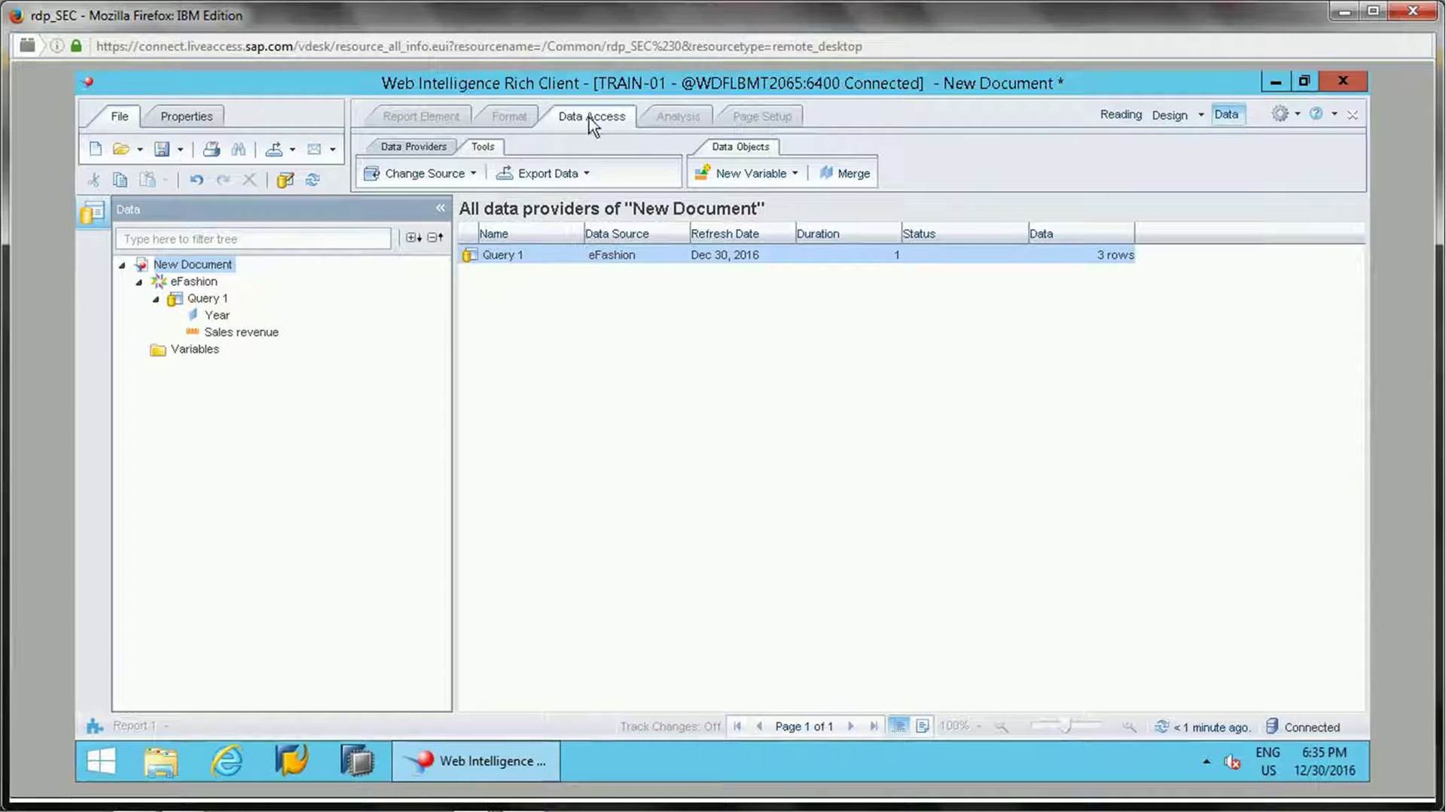
{"action": "left_click", "coordinate": [473, 174]}
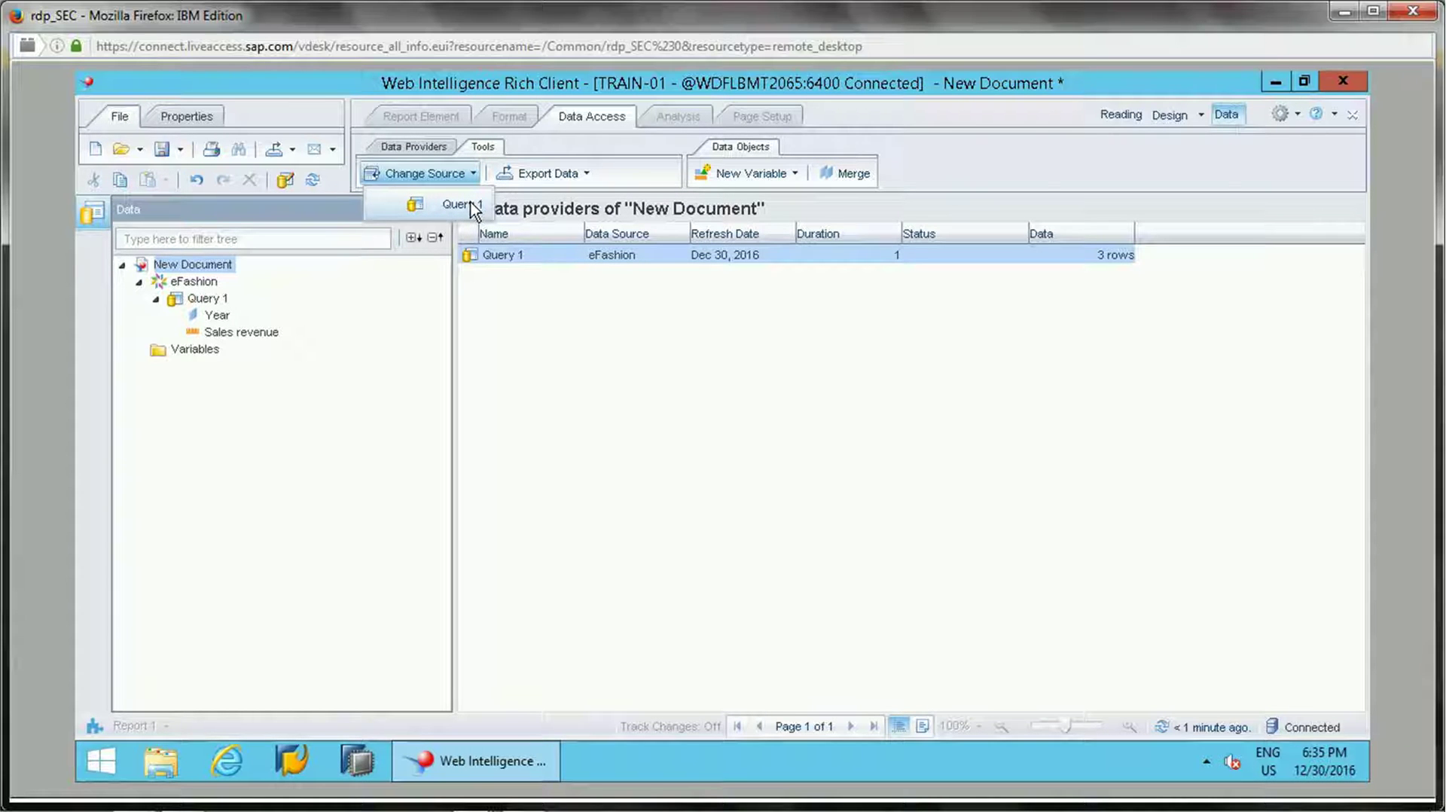
{"action": "left_click", "coordinate": [473, 208]}
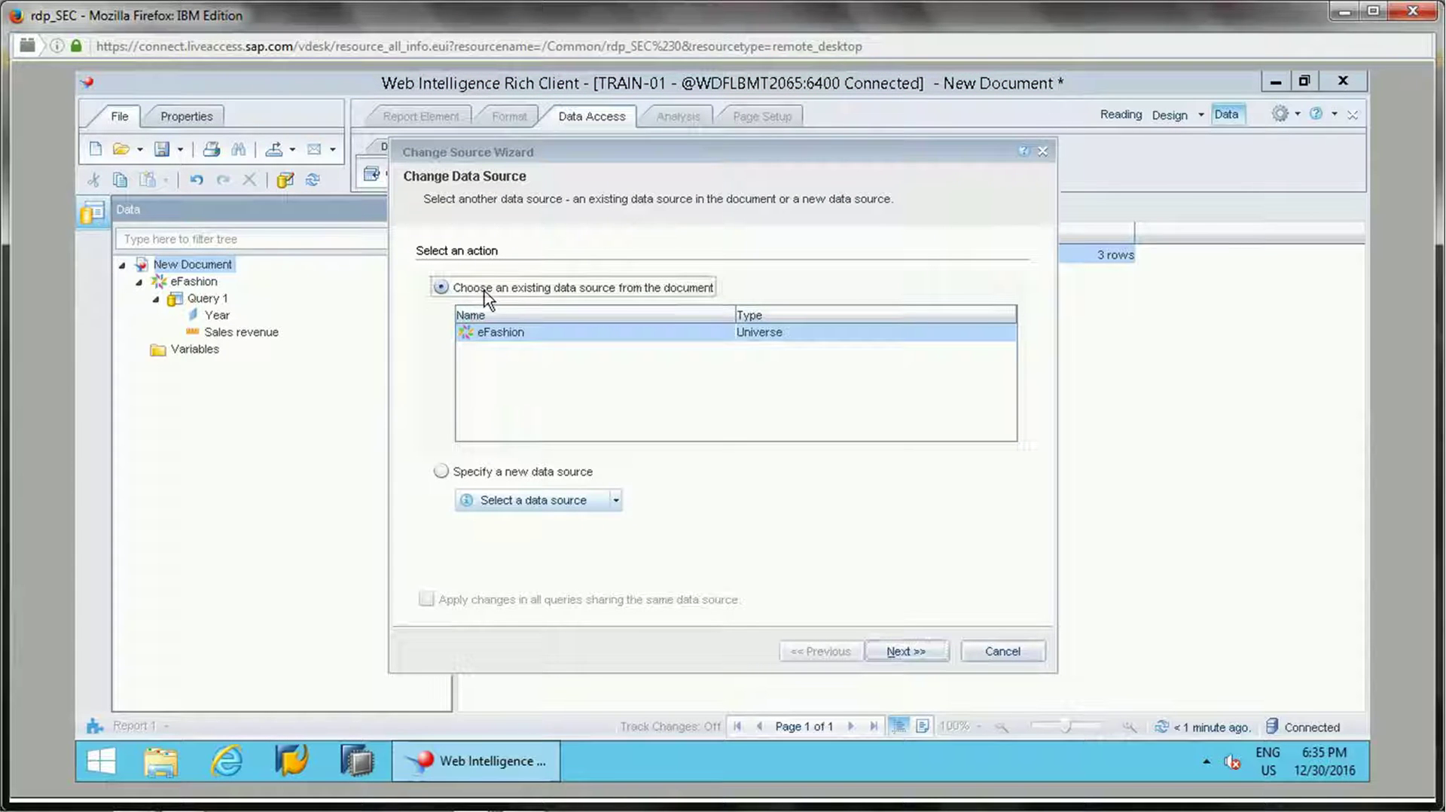
Choose to specify a new data source for Query 1, with Universe as the source type
{"action": "left_click", "coordinate": [537, 474]}
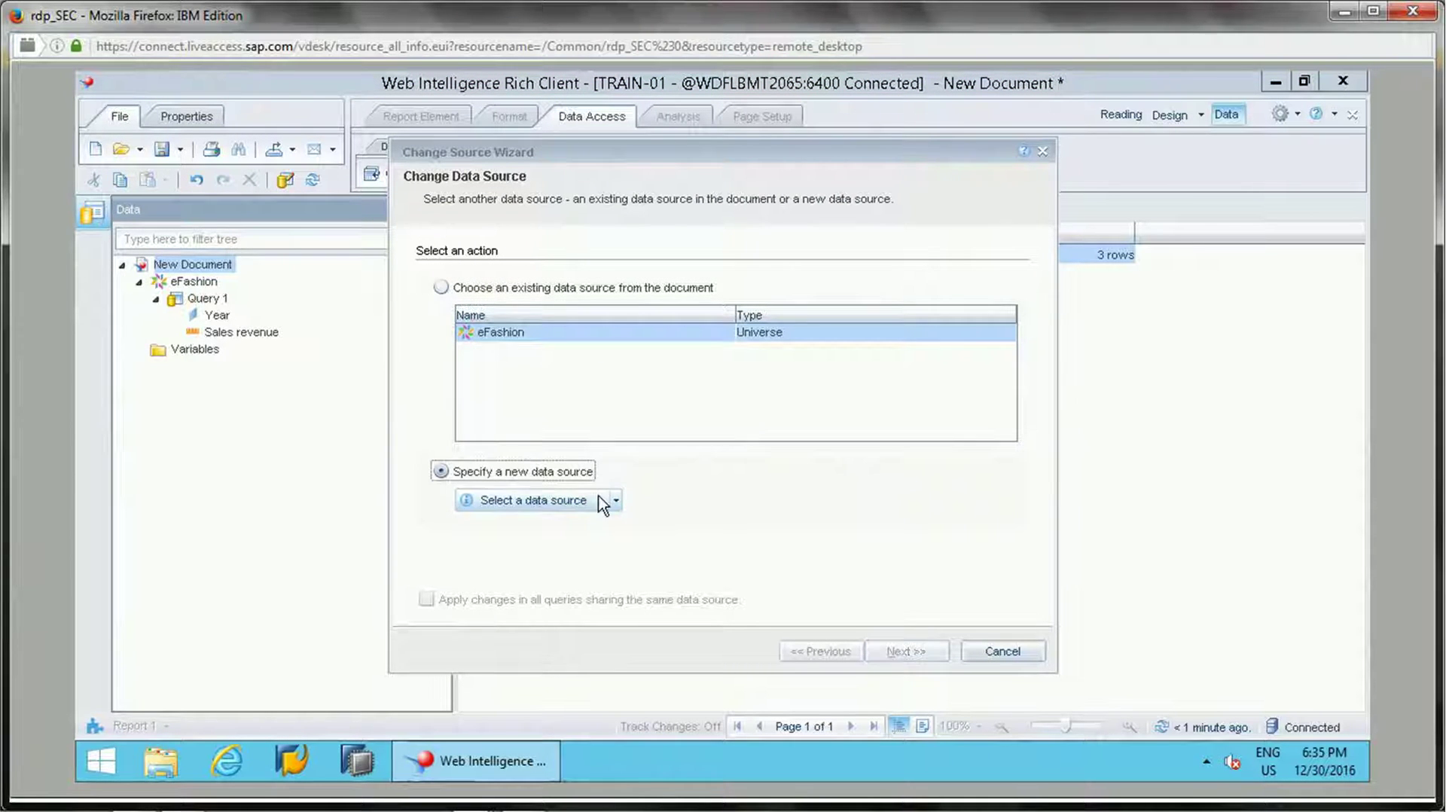
{"action": "left_click", "coordinate": [608, 502]}
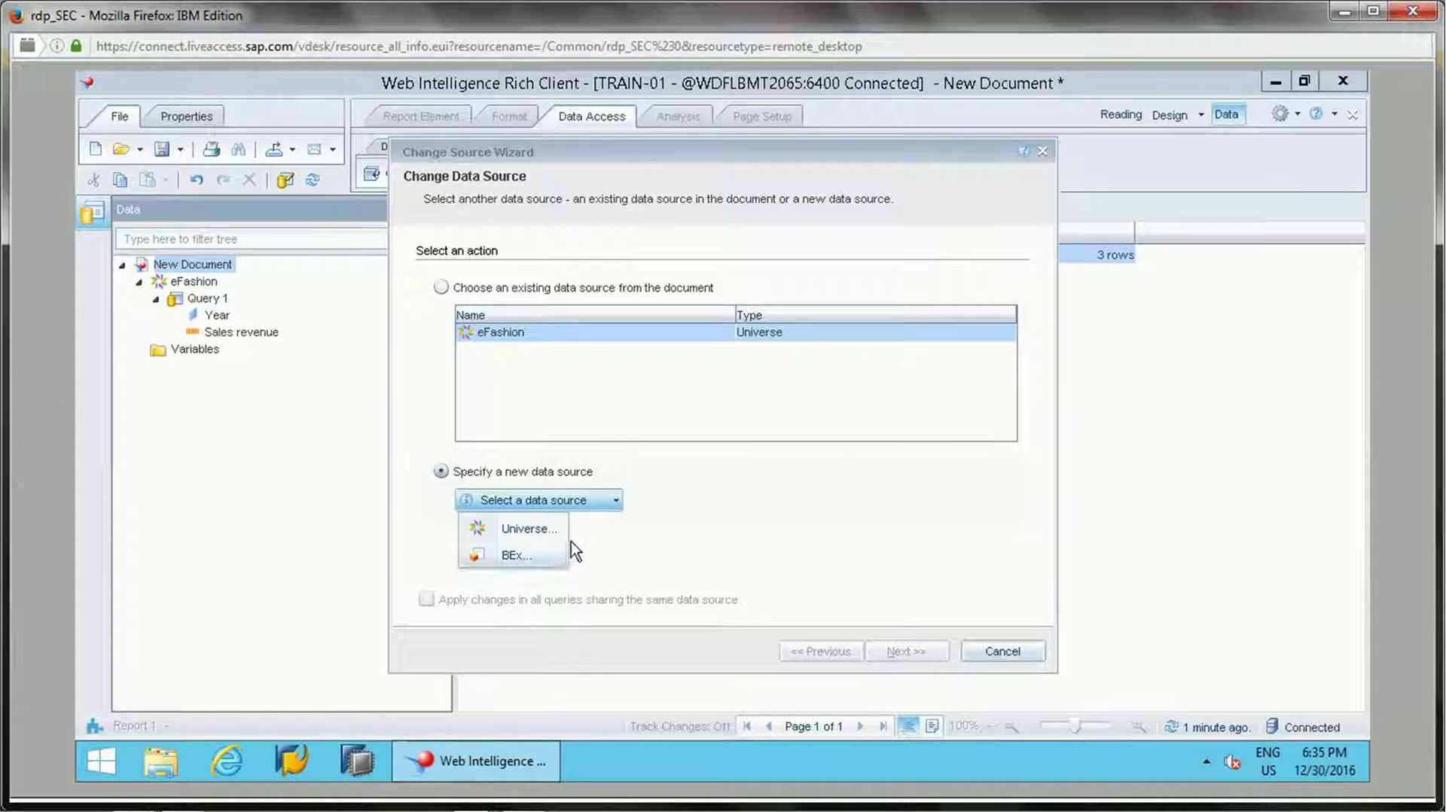
{"action": "key", "text": "Escape"}
{"action": "left_click", "coordinate": [440, 287]}
{"action": "left_click", "coordinate": [556, 476]}
{"action": "left_click", "coordinate": [609, 500]}
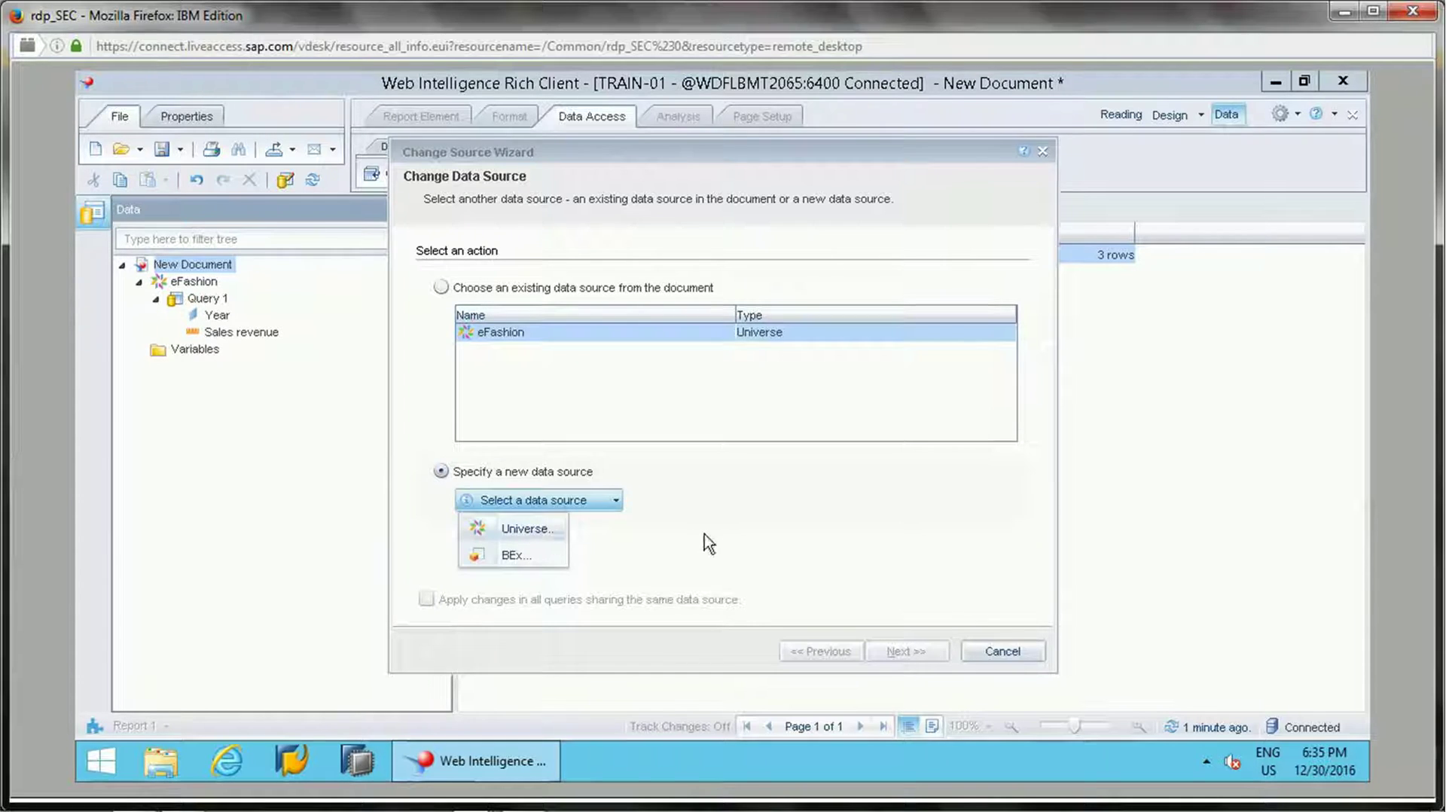
{"action": "key", "text": "Return"}
Select the eFashion universe as the new source and advance to Strategy Selection
{"action": "left_click", "coordinate": [498, 318]}
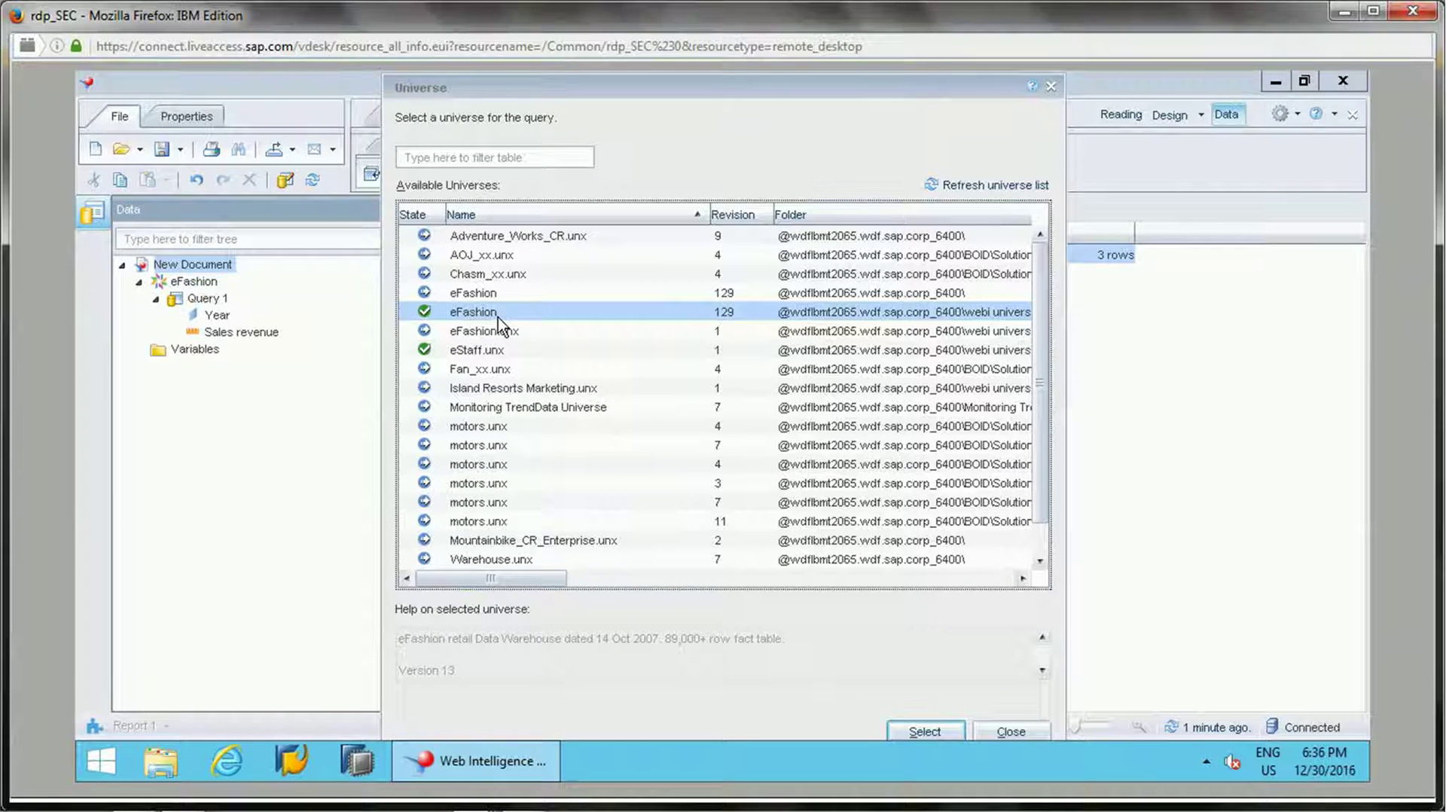
{"action": "left_click", "coordinate": [926, 732]}
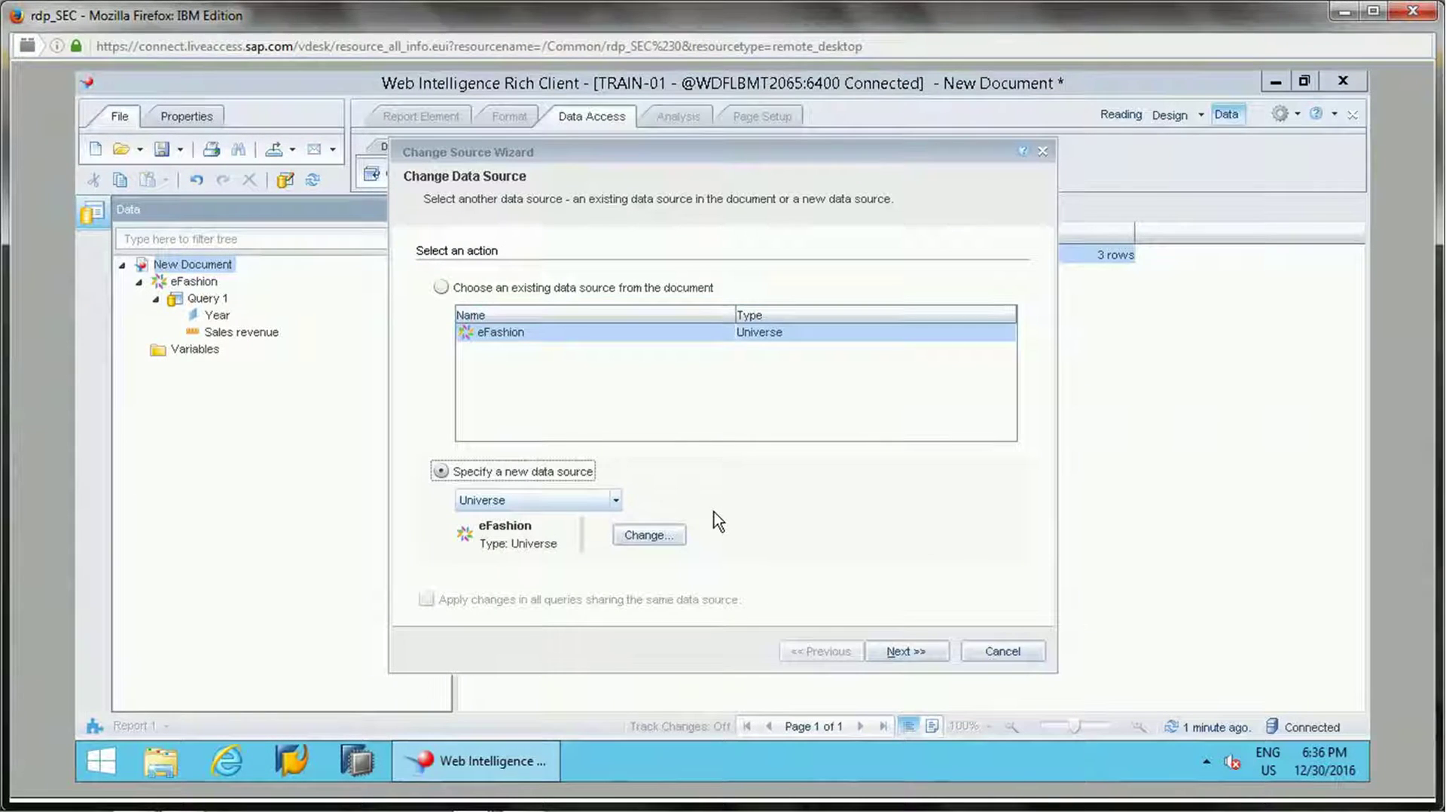
{"action": "left_click", "coordinate": [913, 649]}
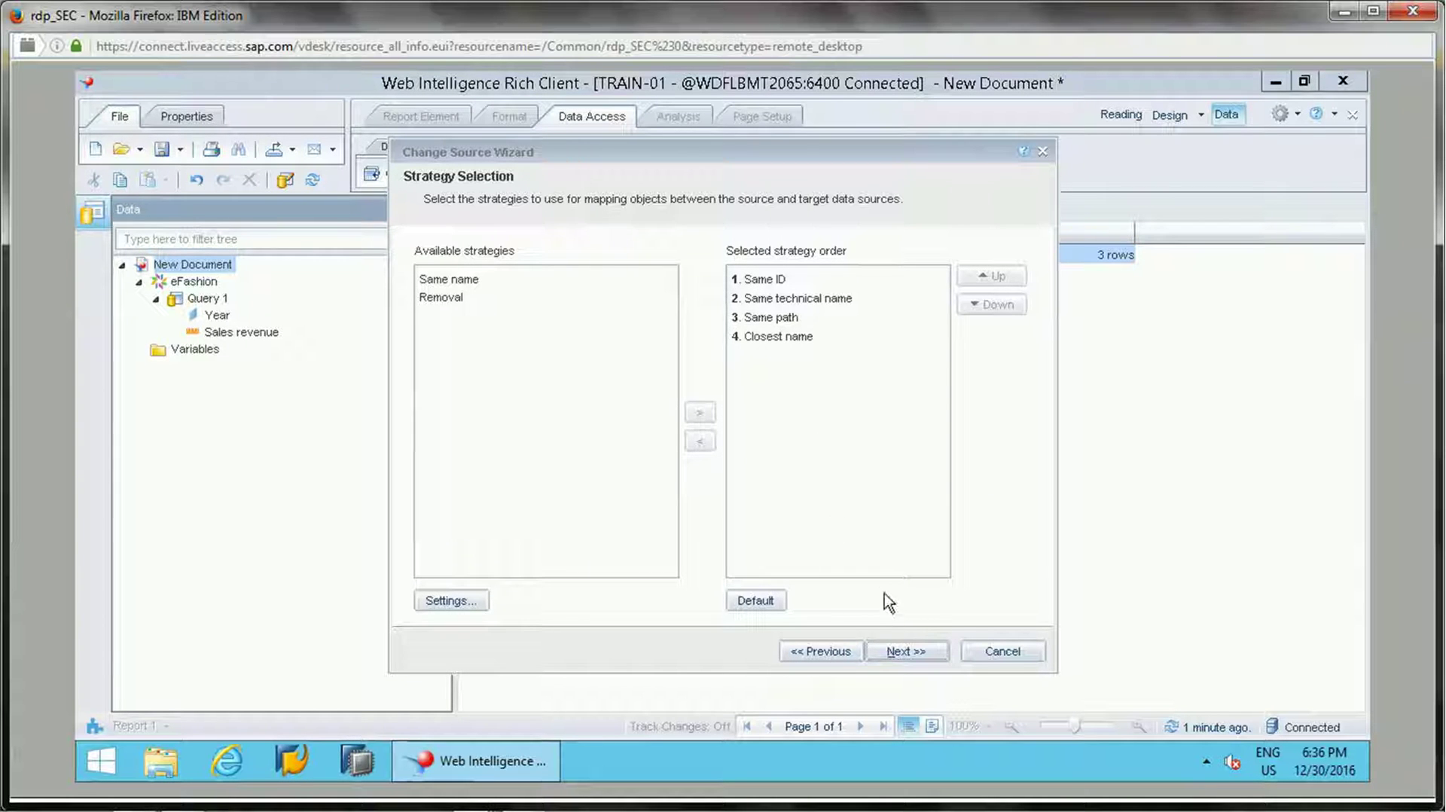
On Object Mapping, confirm Year and Sales revenue map to themselves on eFashion, then finish
{"action": "left_click", "coordinate": [907, 651]}
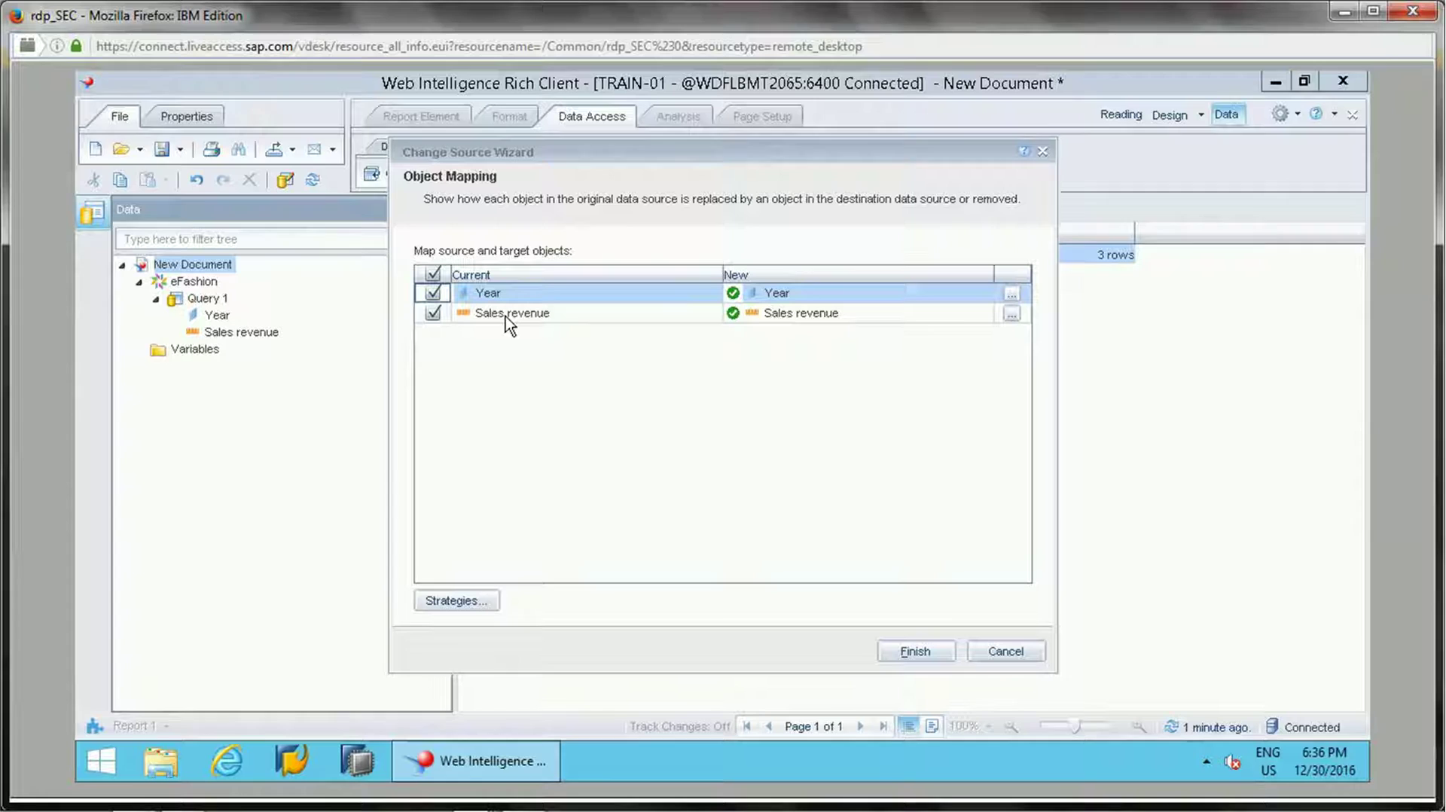
{"action": "mouse_move", "coordinate": [509, 324]}
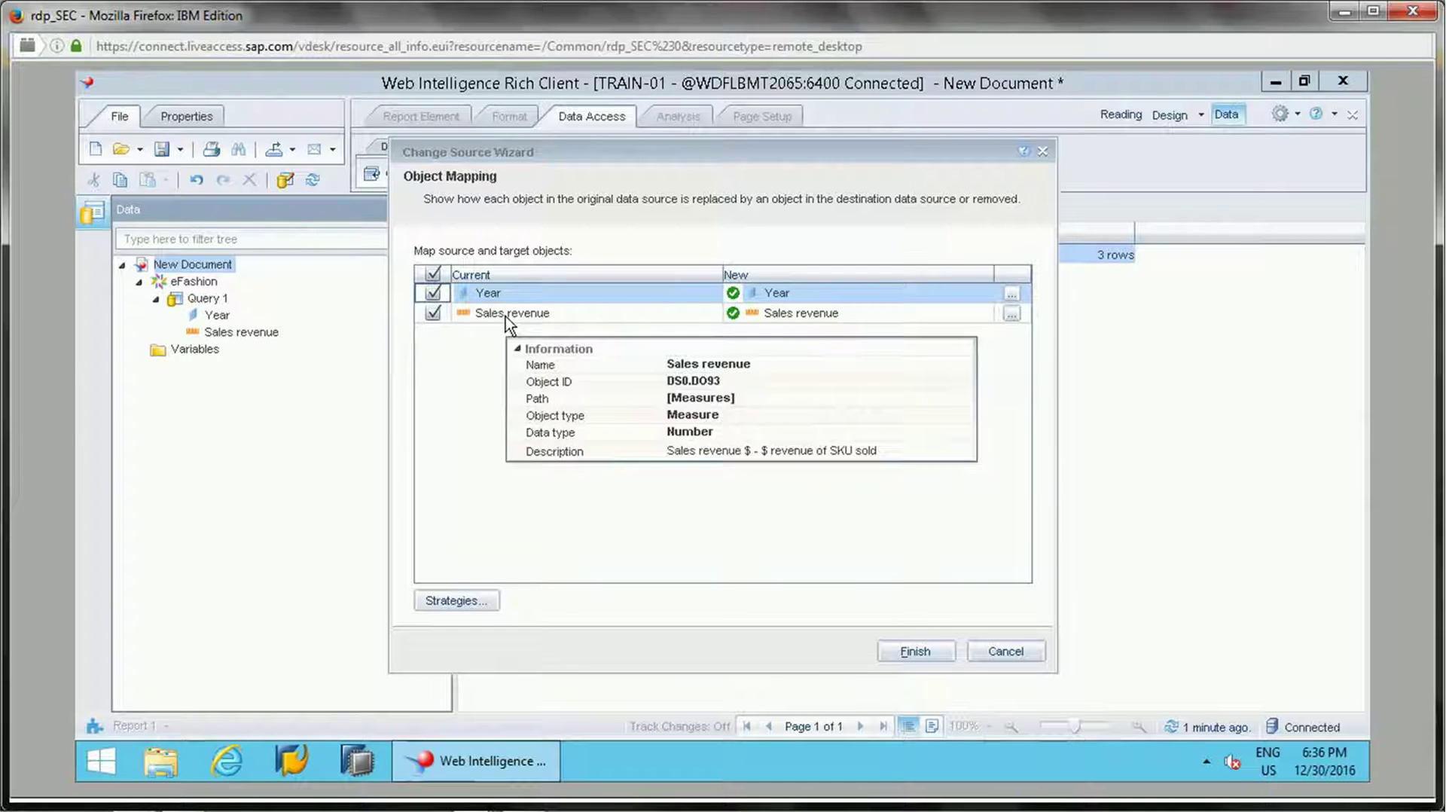
{"action": "mouse_move", "coordinate": [786, 293]}
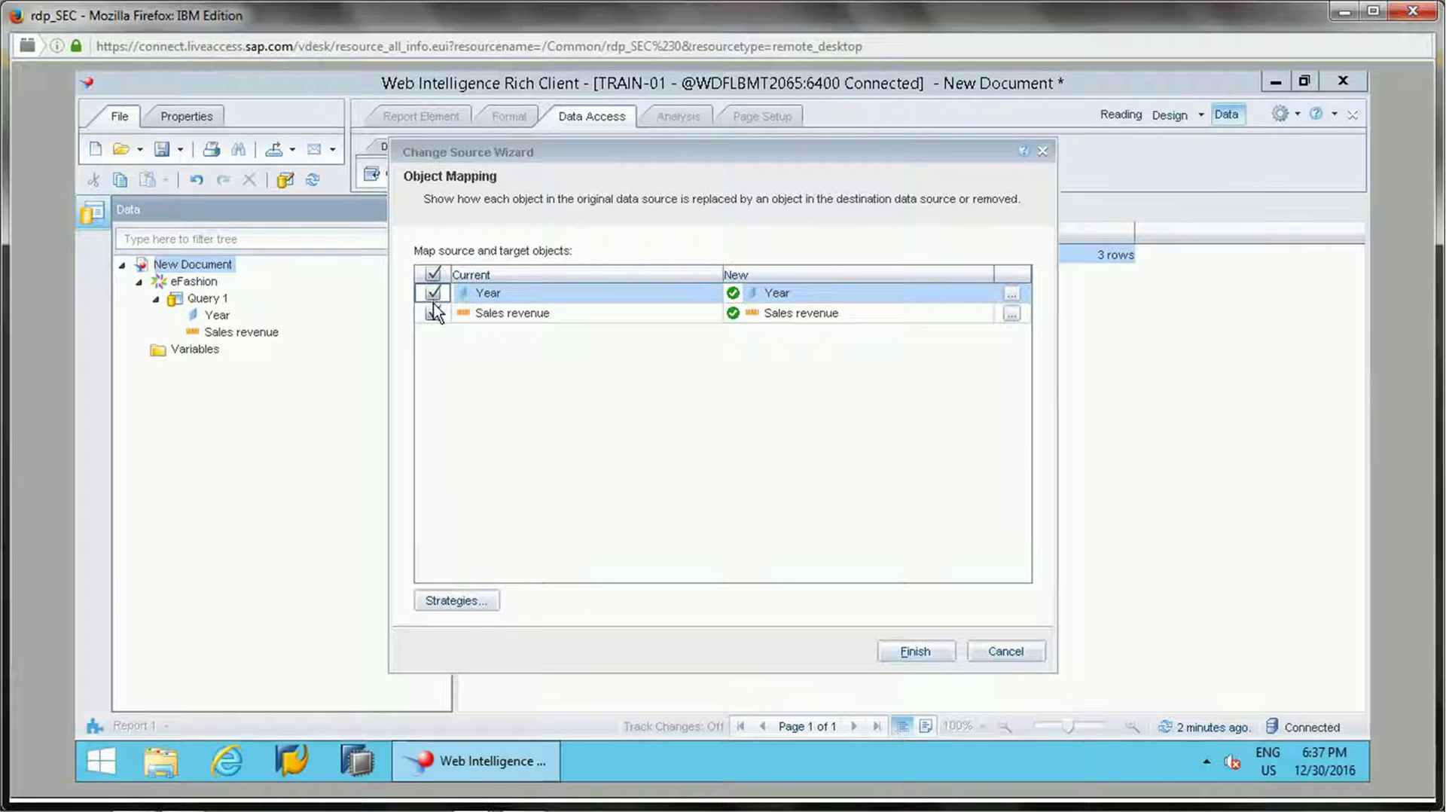
{"action": "left_click", "coordinate": [913, 651]}
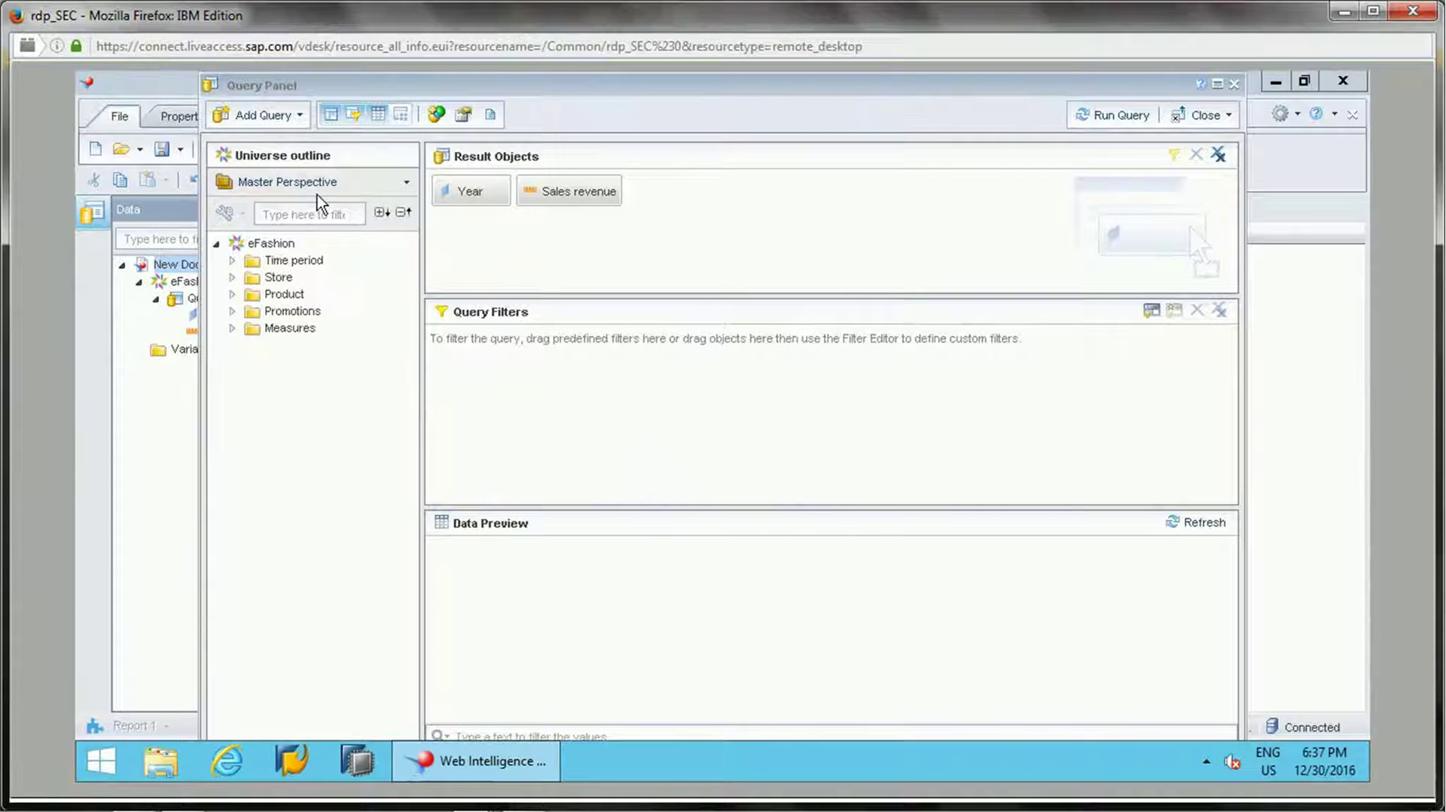
Run the re-pointed query and view Report 1's Year/Sales revenue table in Reading mode
{"action": "left_click", "coordinate": [1109, 115]}
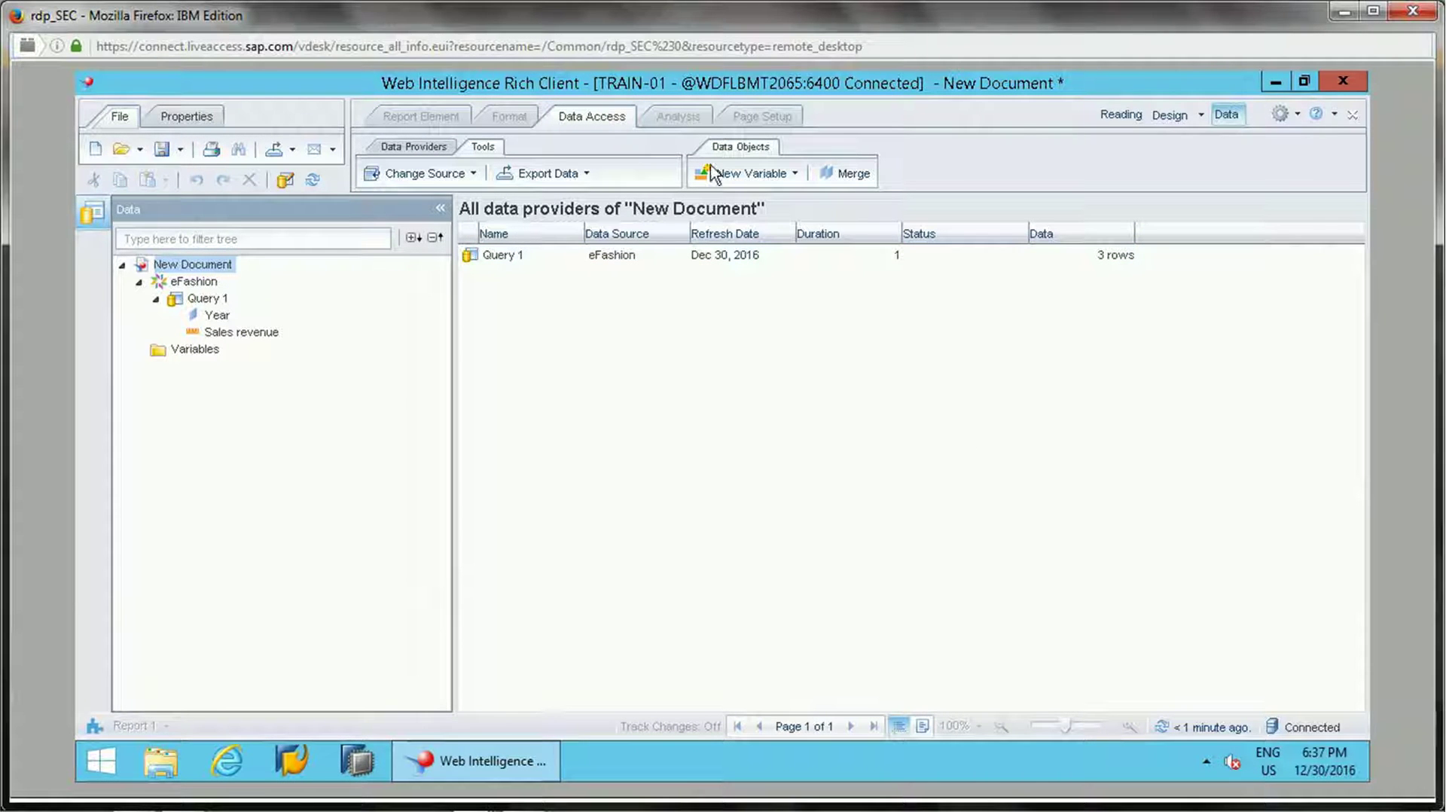
{"action": "left_click", "coordinate": [1107, 118]}
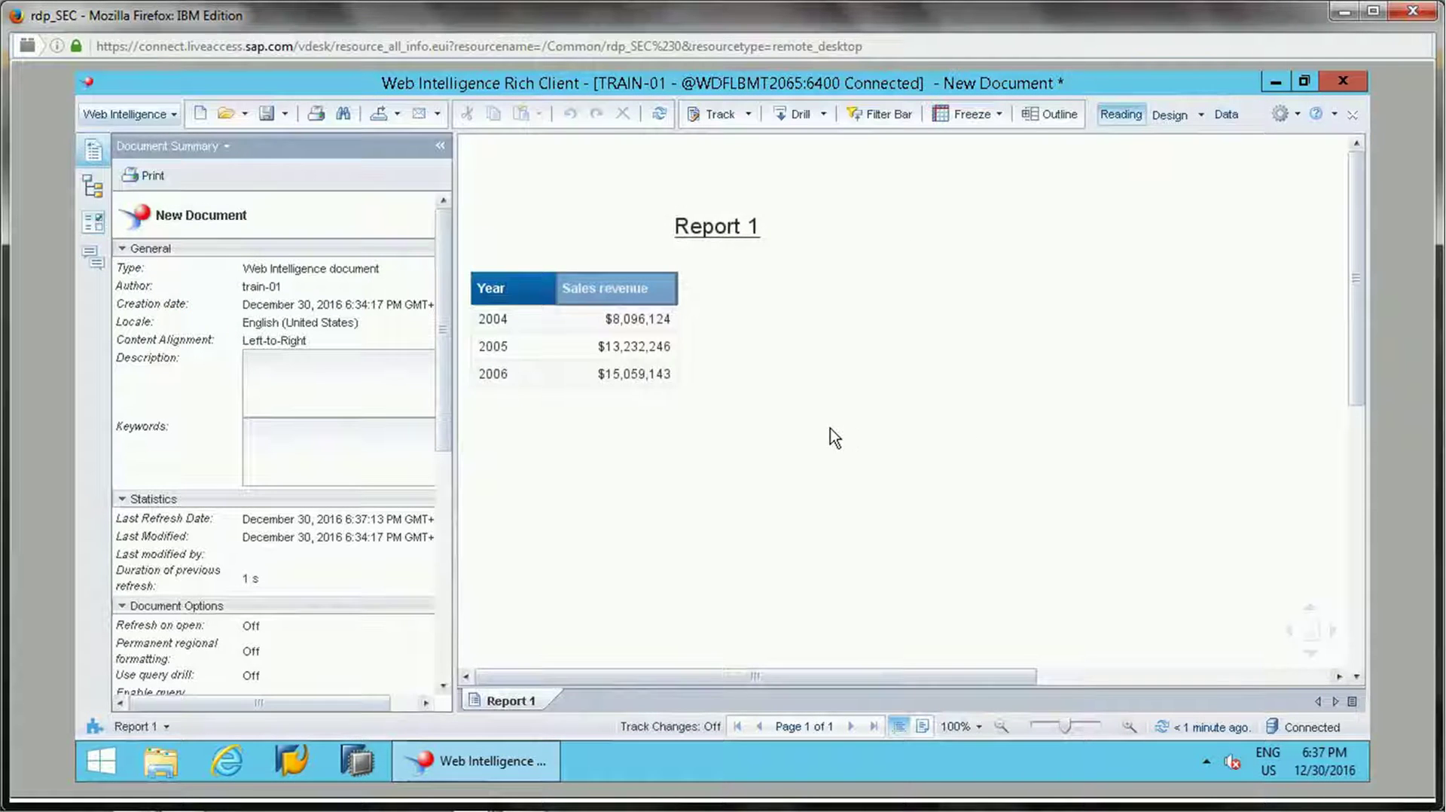